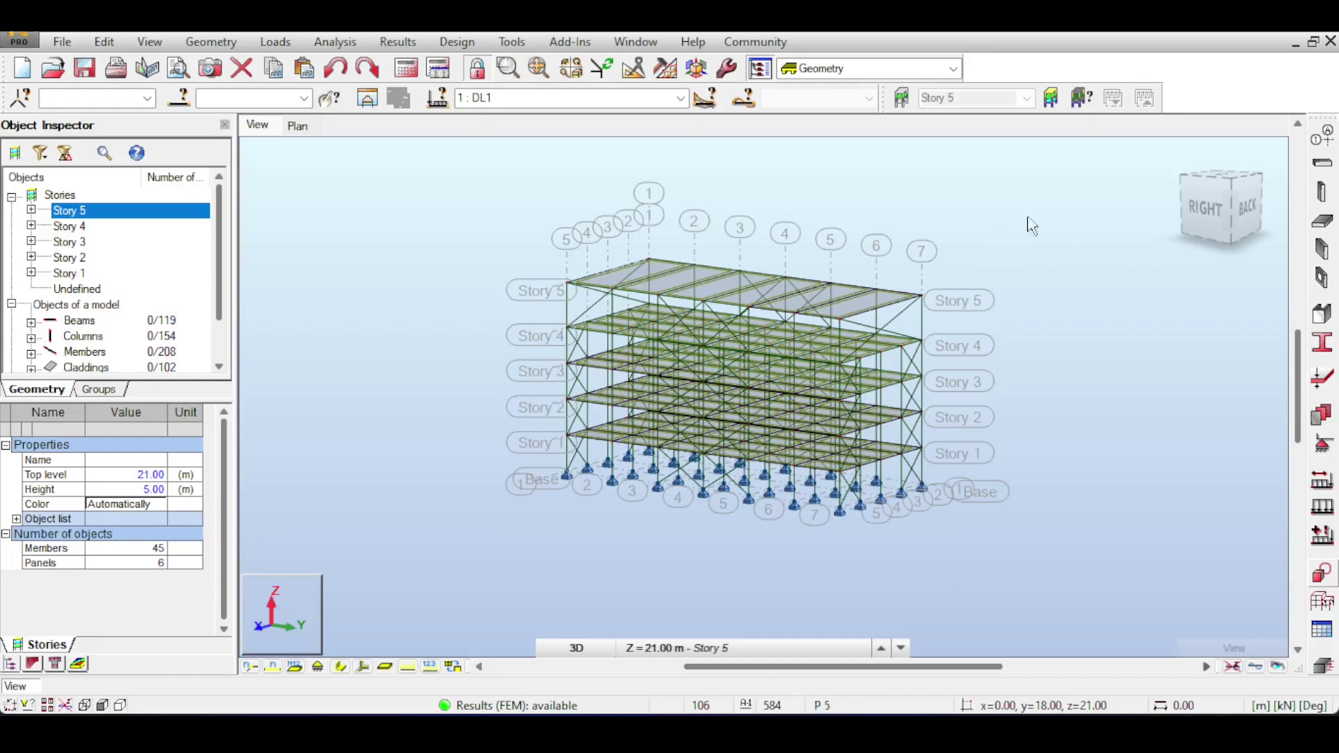
- Start Steel Members Design for the building model and look over the available work layouts
{"action": "left_click", "coordinate": [1228, 209]}
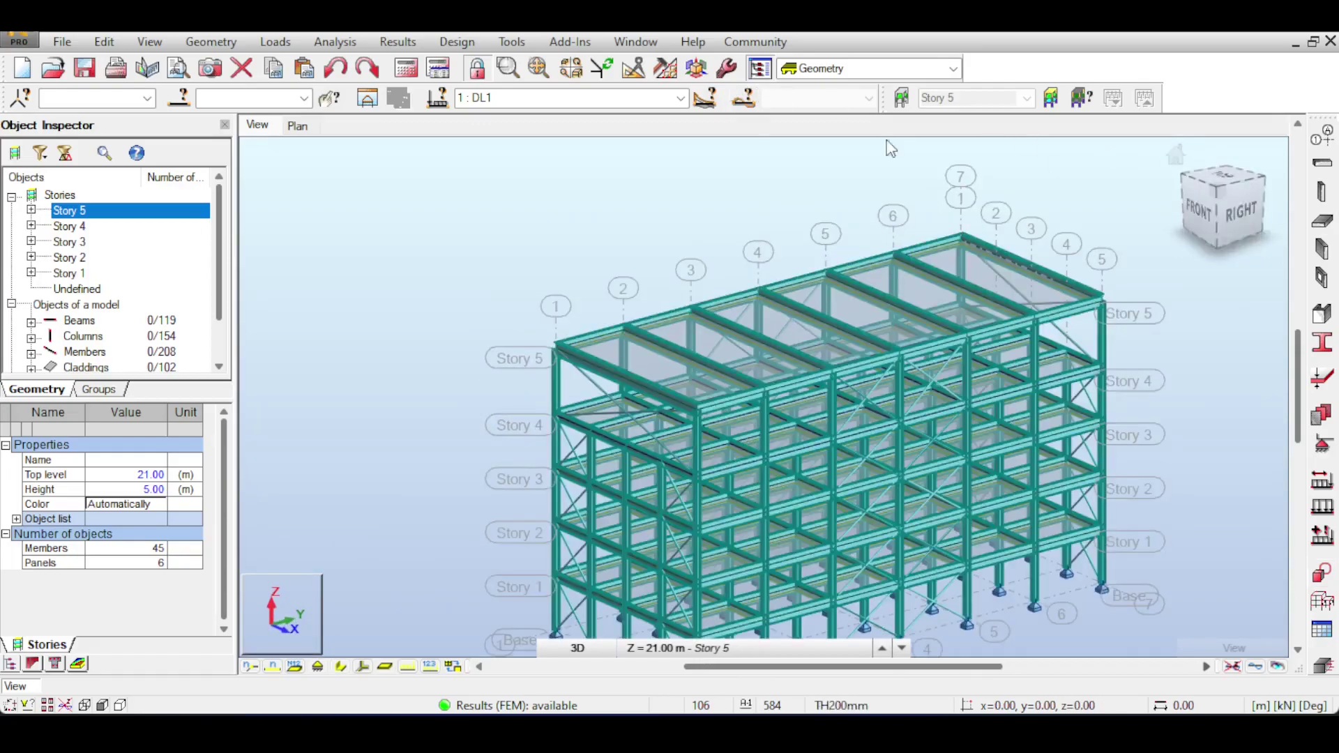
{"action": "left_click", "coordinate": [457, 41]}
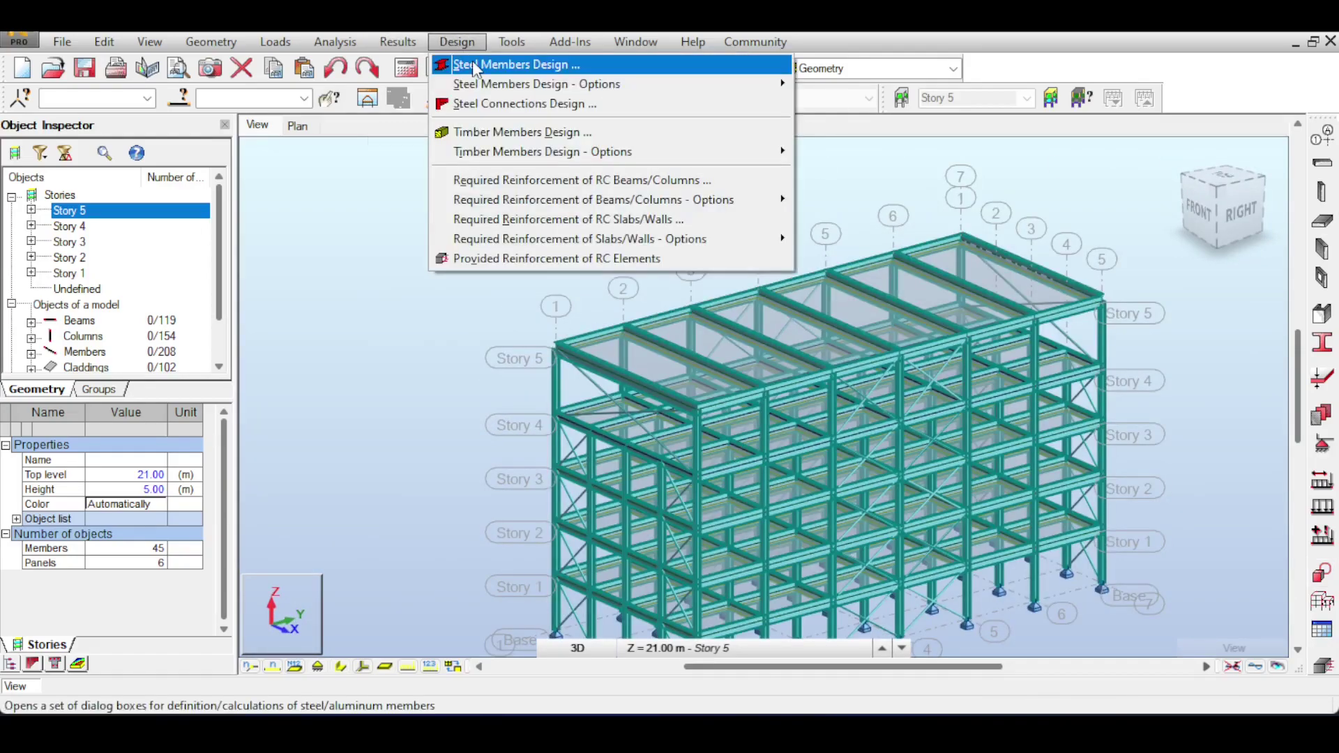
{"action": "left_click", "coordinate": [473, 65]}
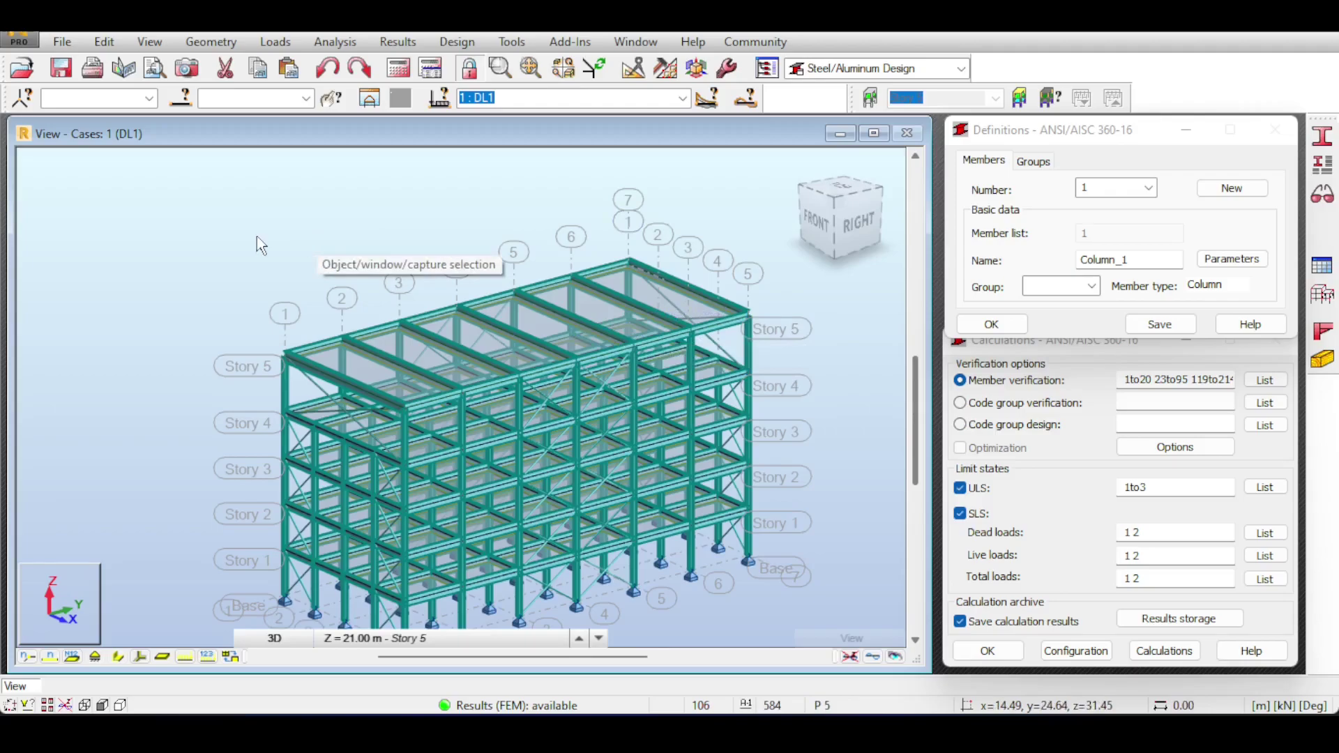
{"action": "left_click", "coordinate": [892, 70]}
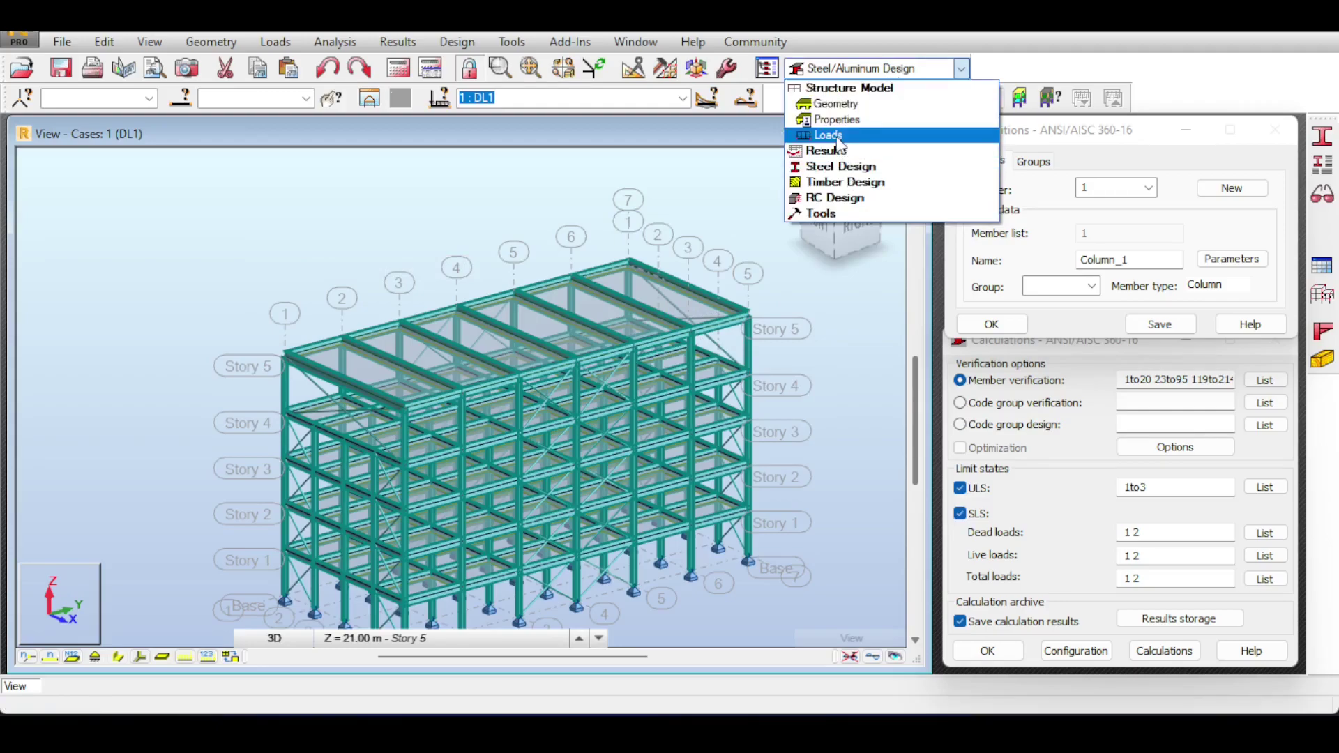
{"action": "left_click", "coordinate": [835, 104]}
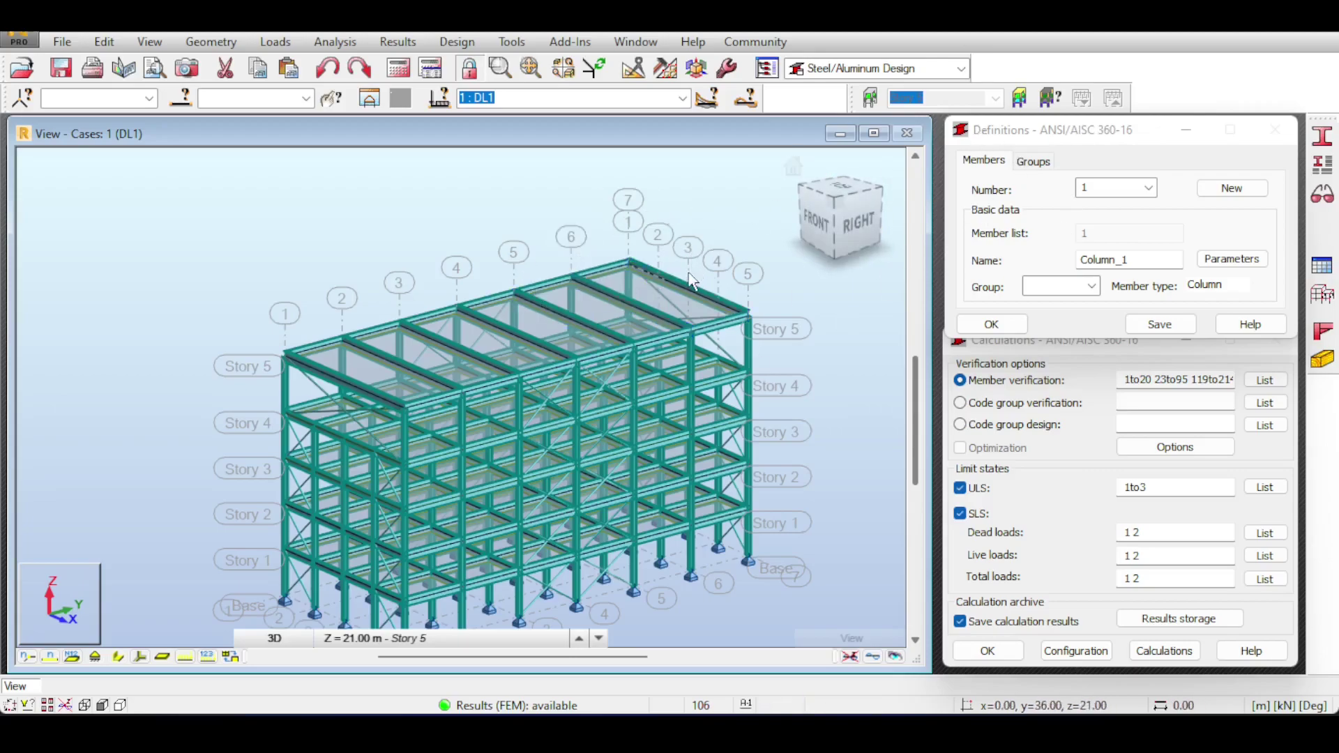
- Clear the member verification list, select roof beam 499 at Story 5, and run its verification with ULS and SLS enabled
{"action": "left_click", "coordinate": [553, 170]}
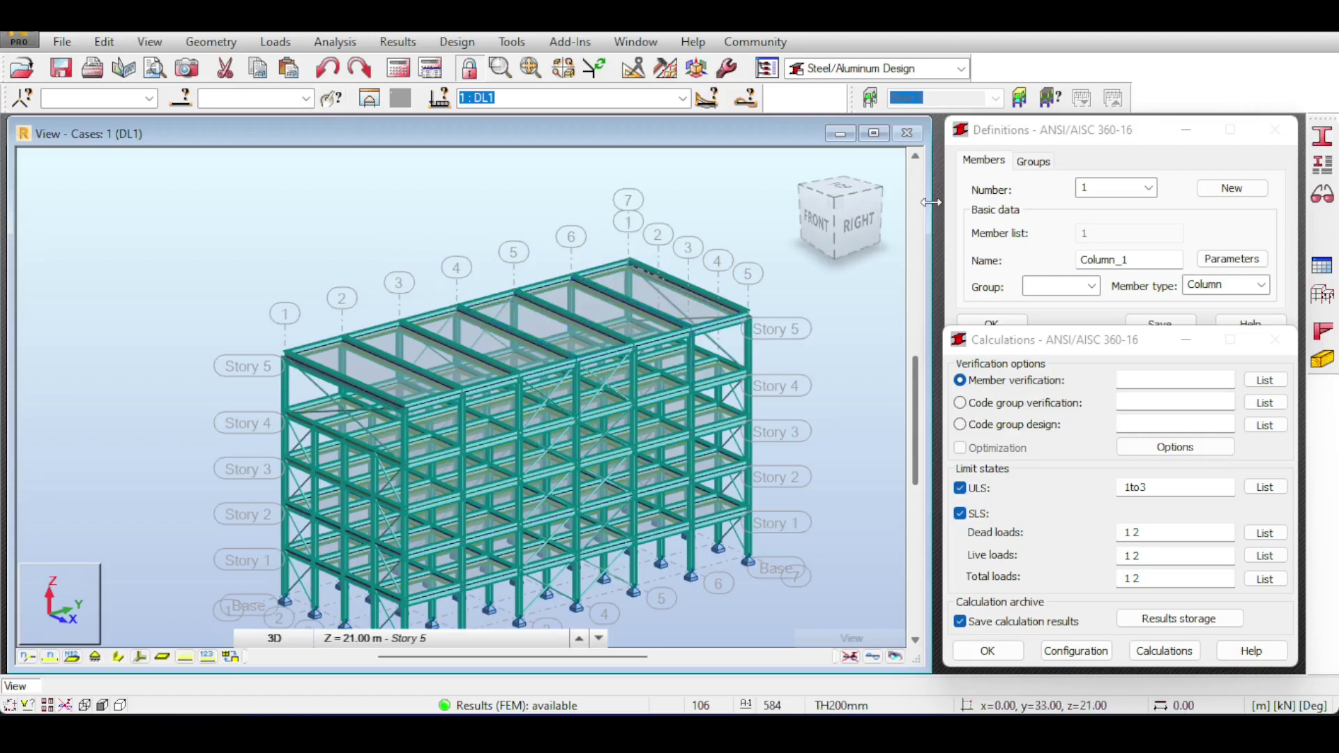
{"action": "left_click", "coordinate": [1106, 137]}
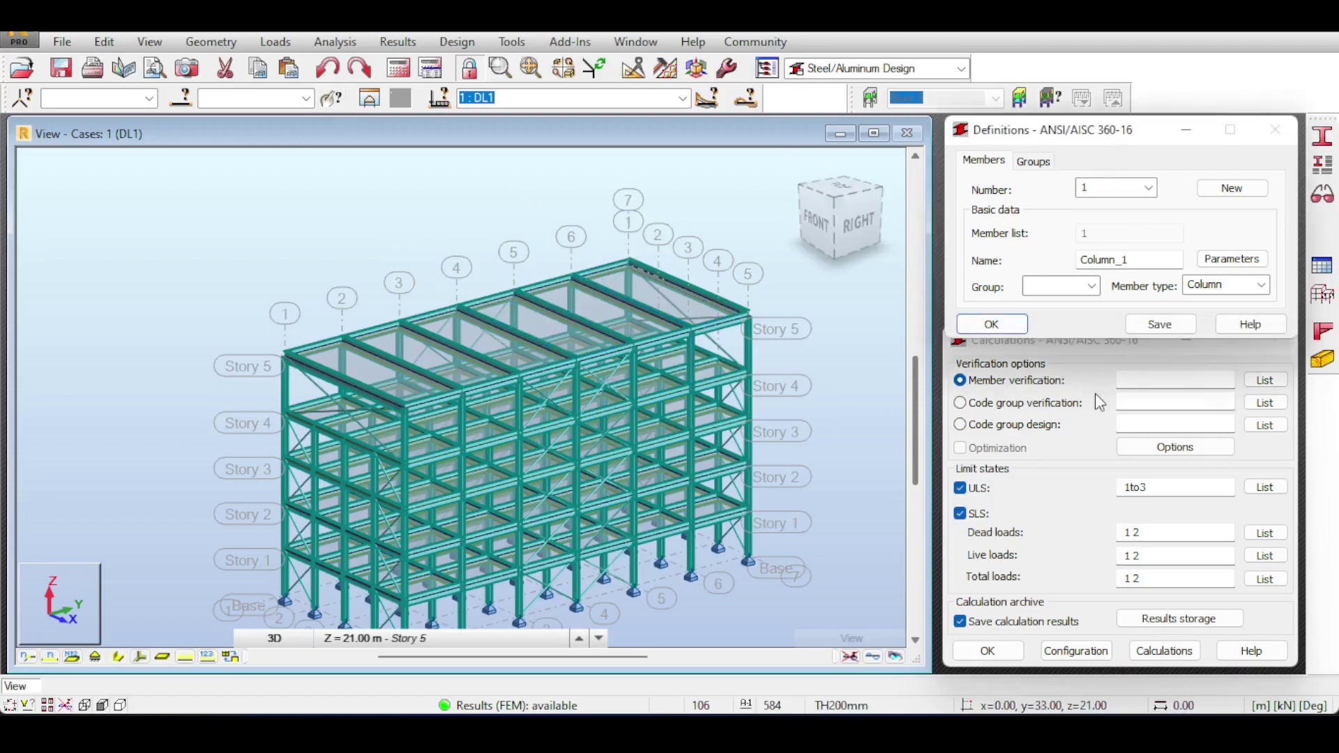
{"action": "left_click", "coordinate": [1094, 359]}
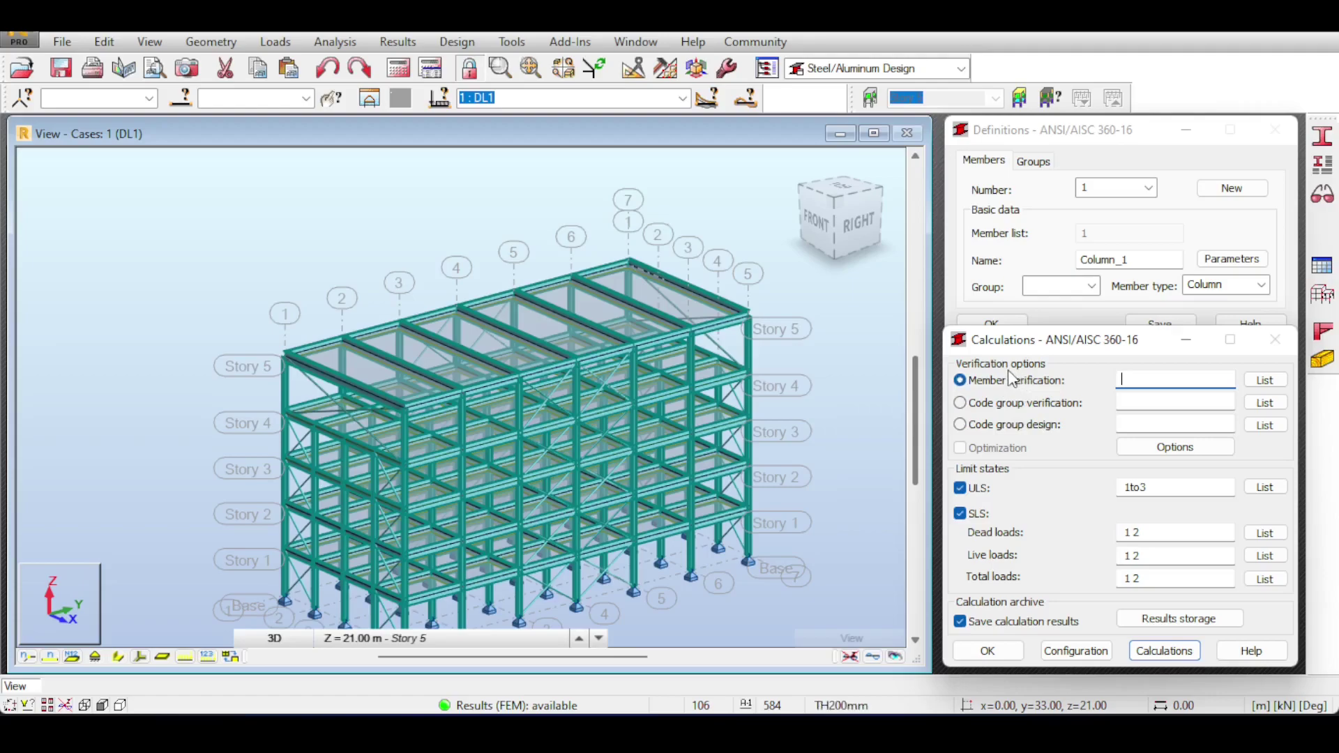
{"action": "left_click", "coordinate": [725, 307]}
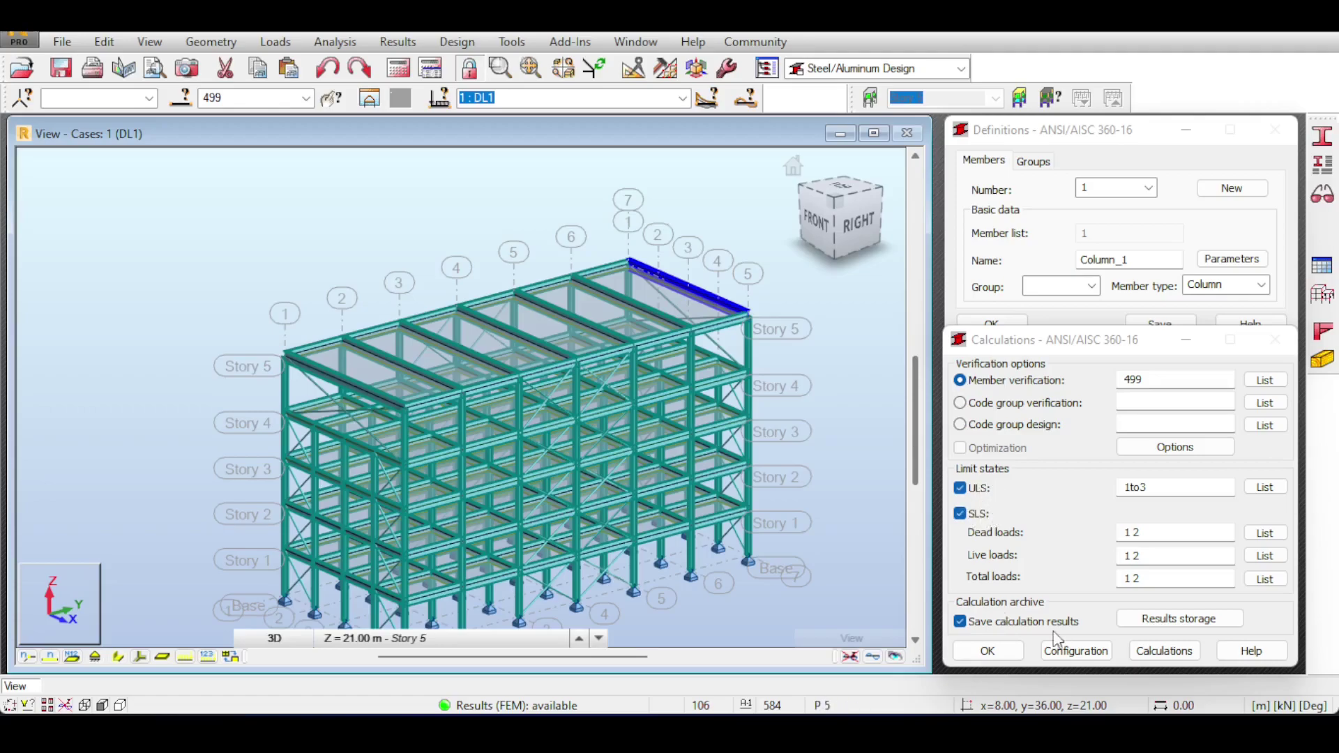
{"action": "left_click", "coordinate": [1163, 651]}
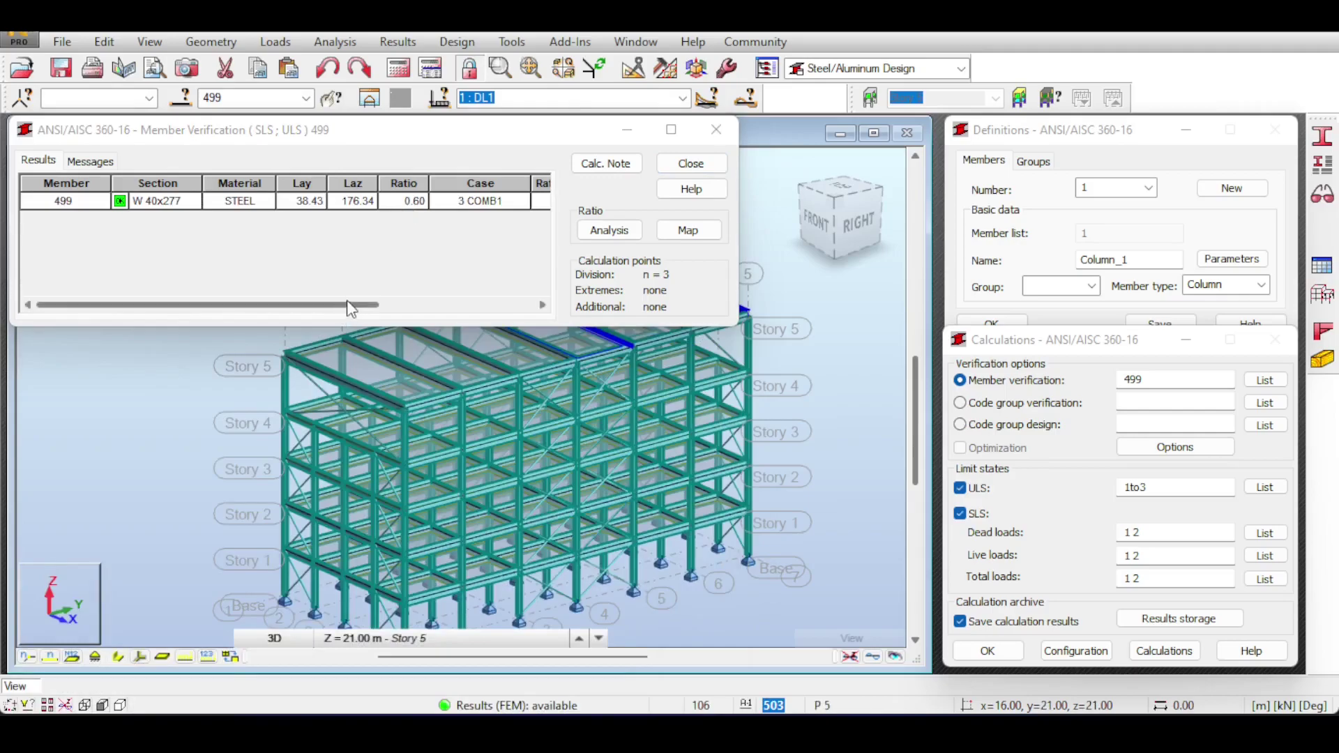
- Open the ANSI/AISC 360-16 code results for member 499 and examine its section, member parameters, forces and strength checks
{"action": "left_click_drag", "start_coordinate": [348, 307], "coordinate": [179, 239]}
{"action": "left_click_drag", "start_coordinate": [178, 307], "coordinate": [167, 231]}
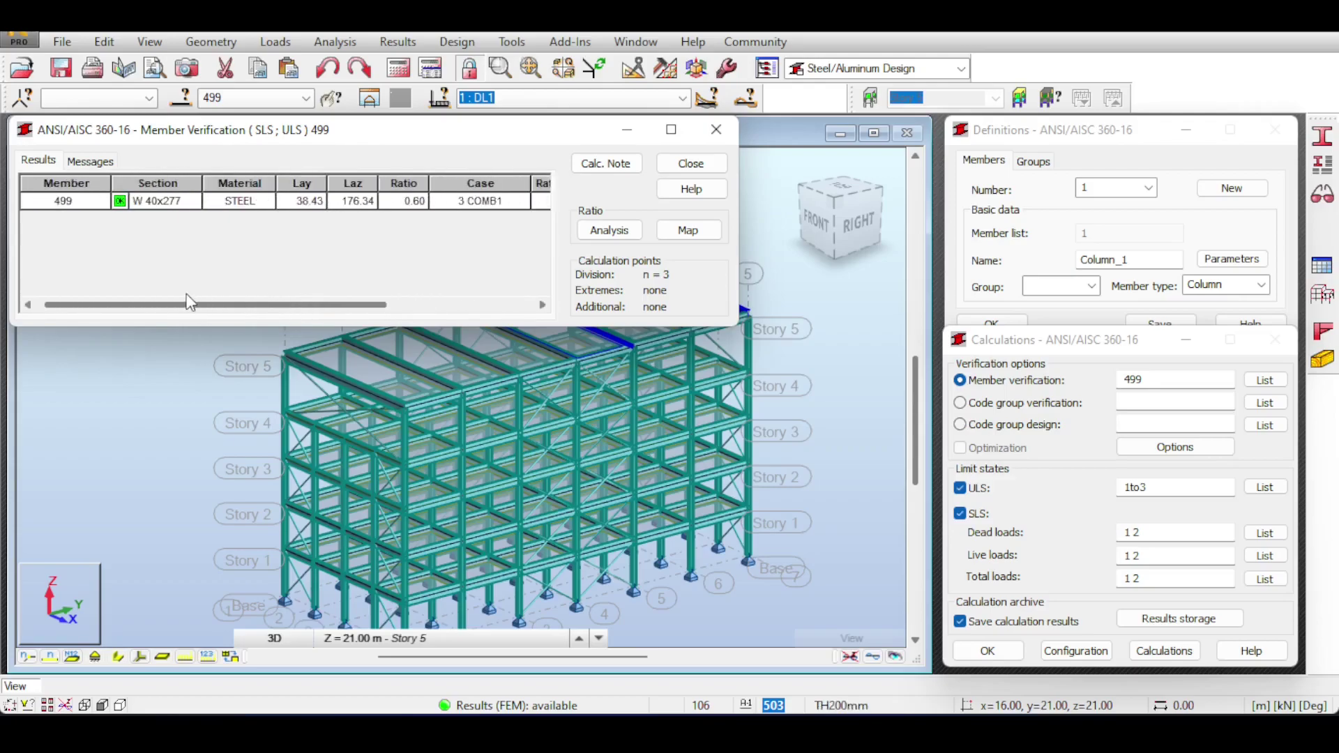
{"action": "double_click", "coordinate": [159, 206]}
{"action": "left_click_drag", "start_coordinate": [260, 343], "coordinate": [305, 141]}
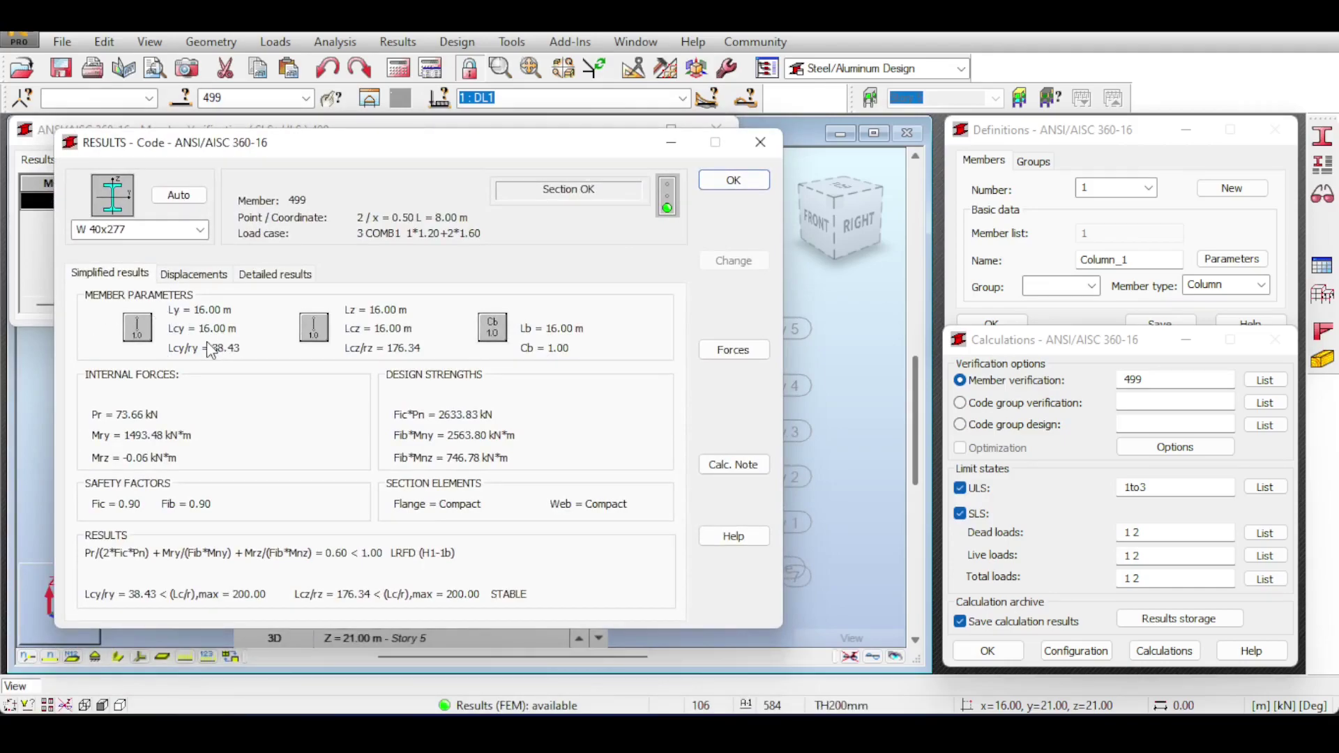
{"action": "left_click", "coordinate": [196, 231]}
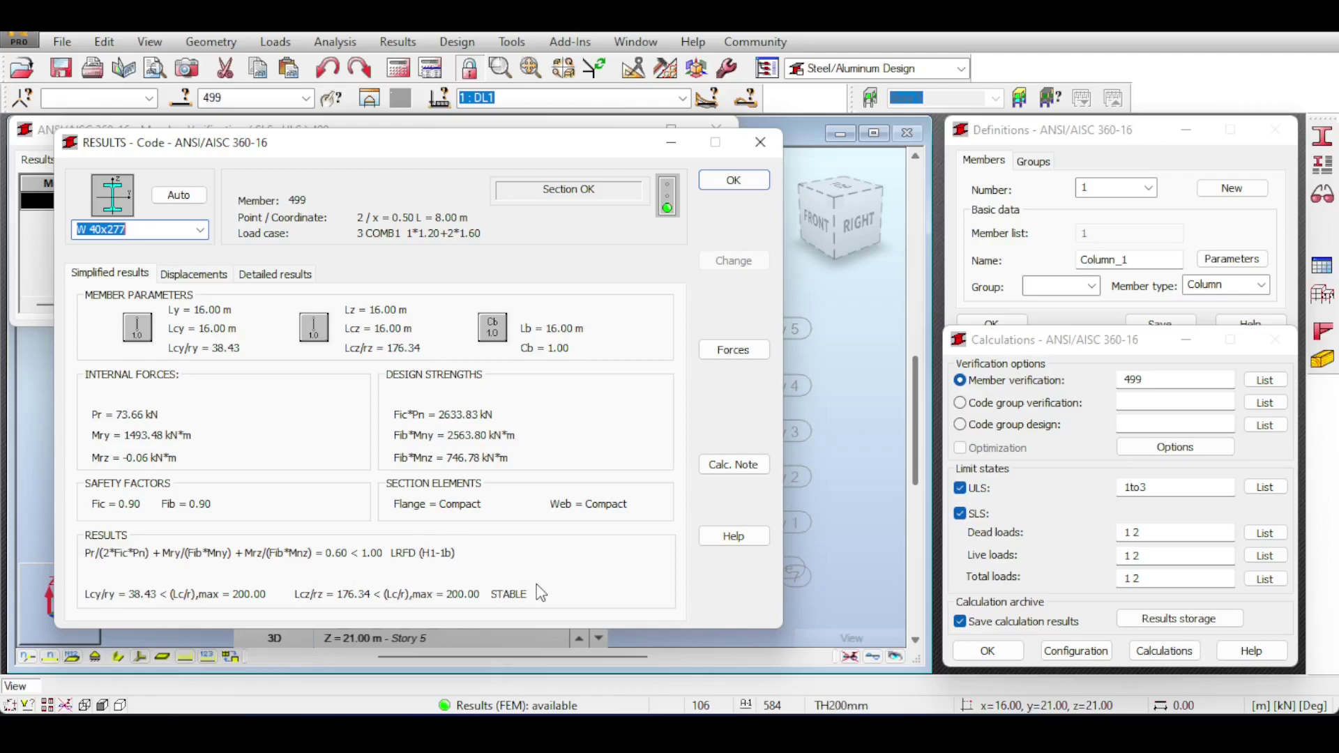
- Inspect the manual verification forces and calculation options for member 499, leaving the settings as they are
{"action": "left_click", "coordinate": [734, 349]}
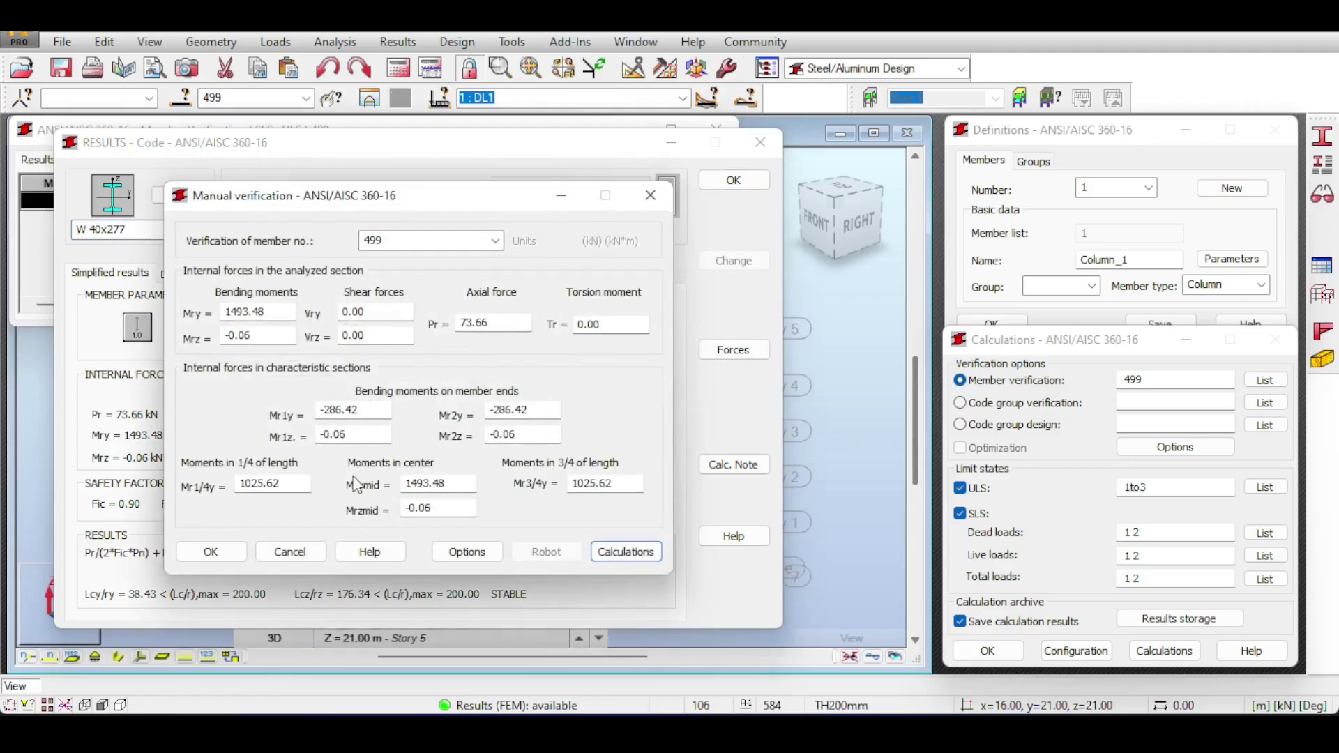
{"action": "left_click", "coordinate": [464, 552]}
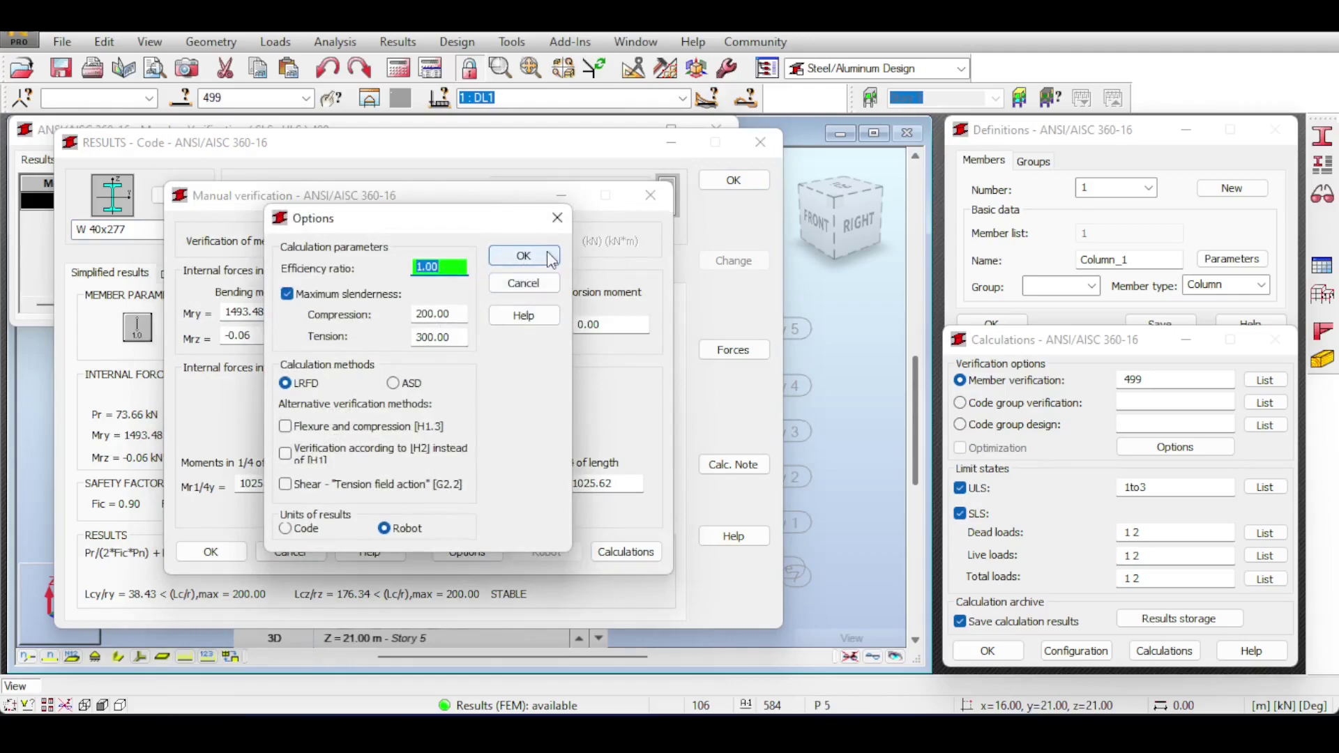
{"action": "left_click", "coordinate": [557, 218]}
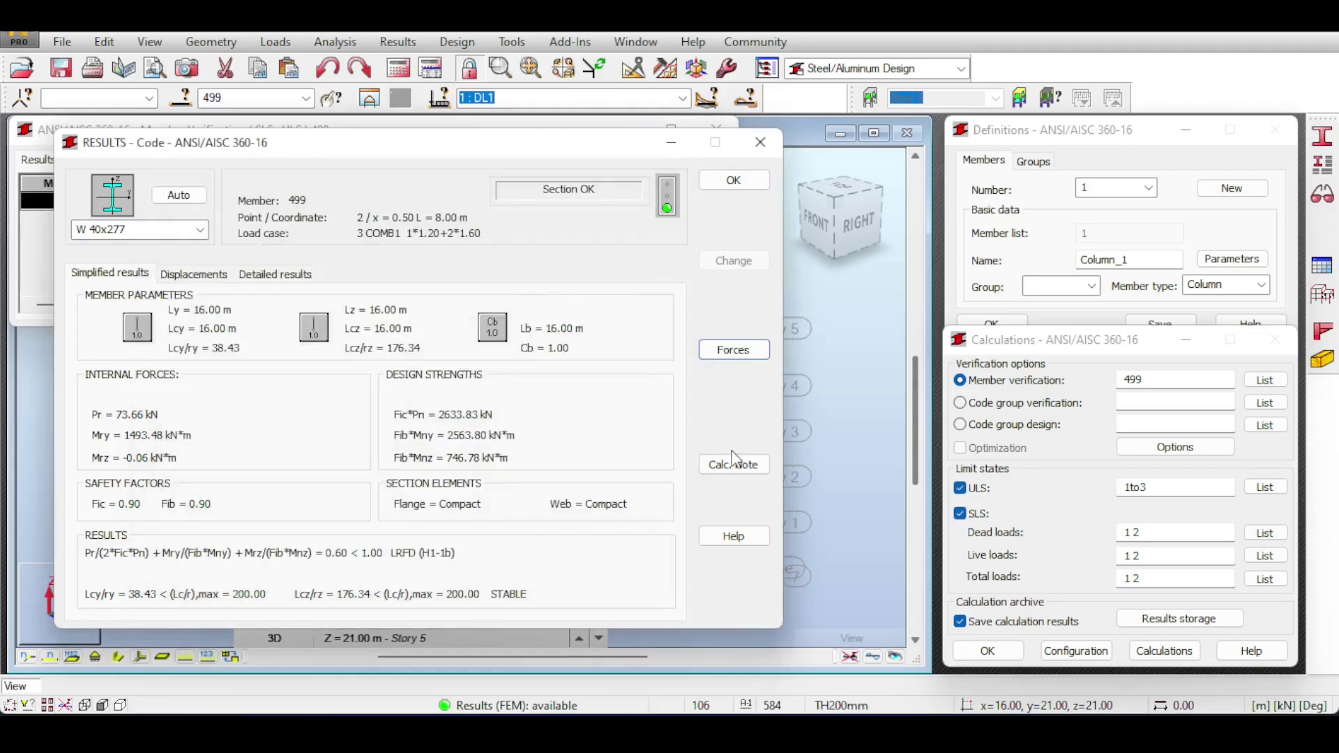
- Generate the calculation note for member 499, read it through, and close the note and the detailed results
{"action": "left_click", "coordinate": [734, 464]}
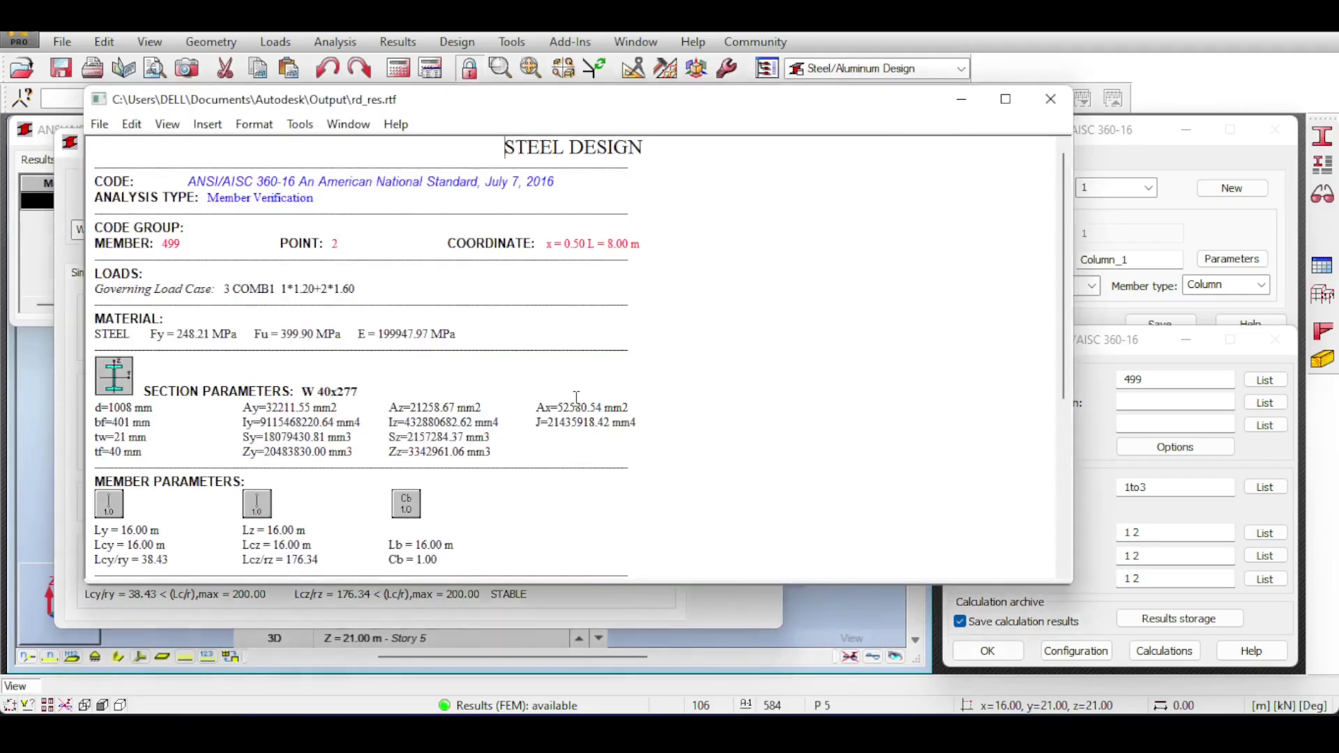
{"action": "scroll", "coordinate": [374, 375], "scroll_direction": "down", "scroll_amount": 6}
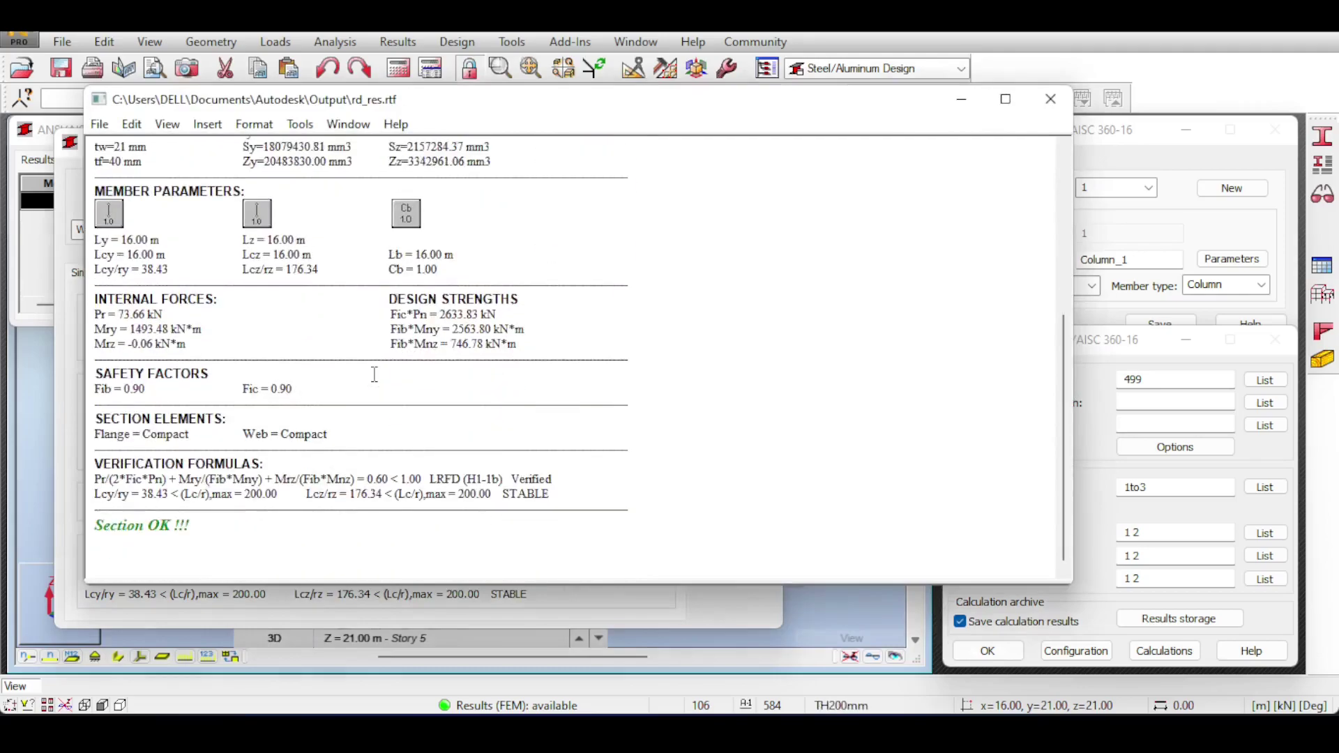
{"action": "scroll", "coordinate": [374, 374], "scroll_direction": "up", "scroll_amount": 8}
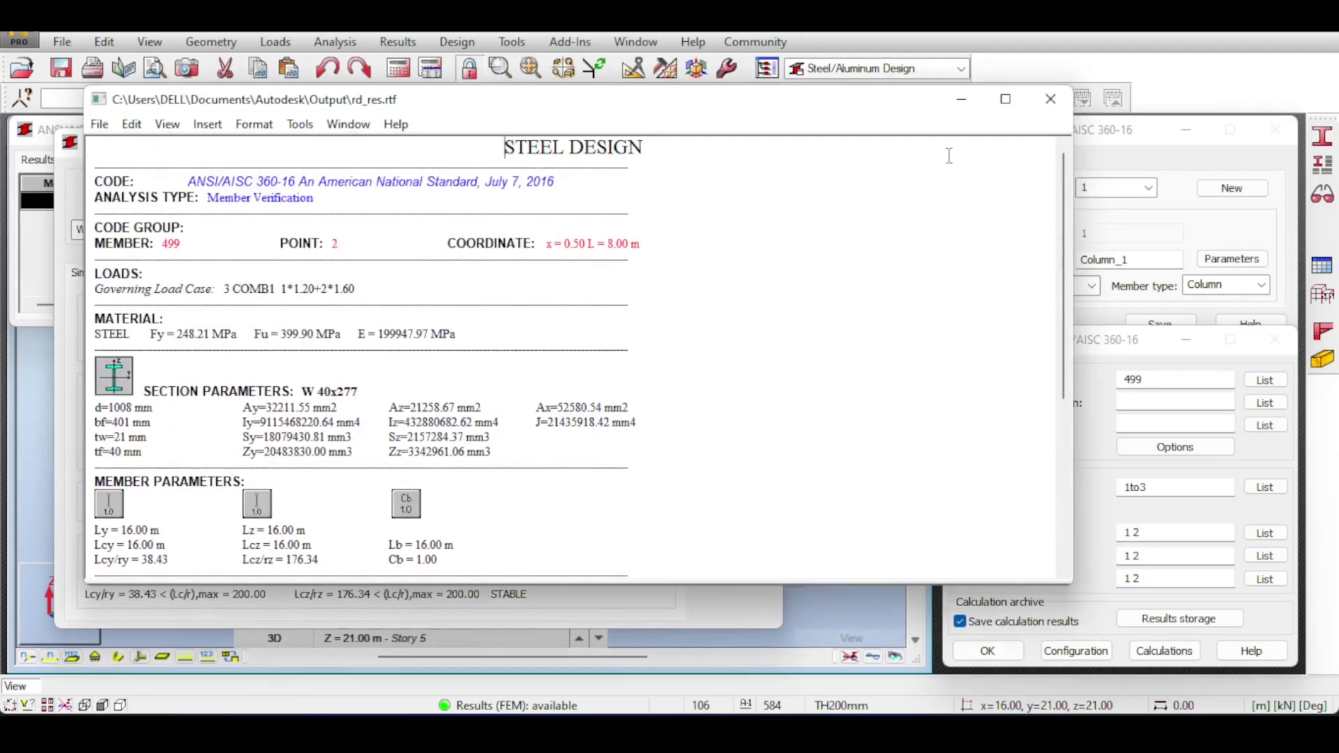
{"action": "left_click", "coordinate": [1050, 99]}
{"action": "left_click", "coordinate": [732, 180]}
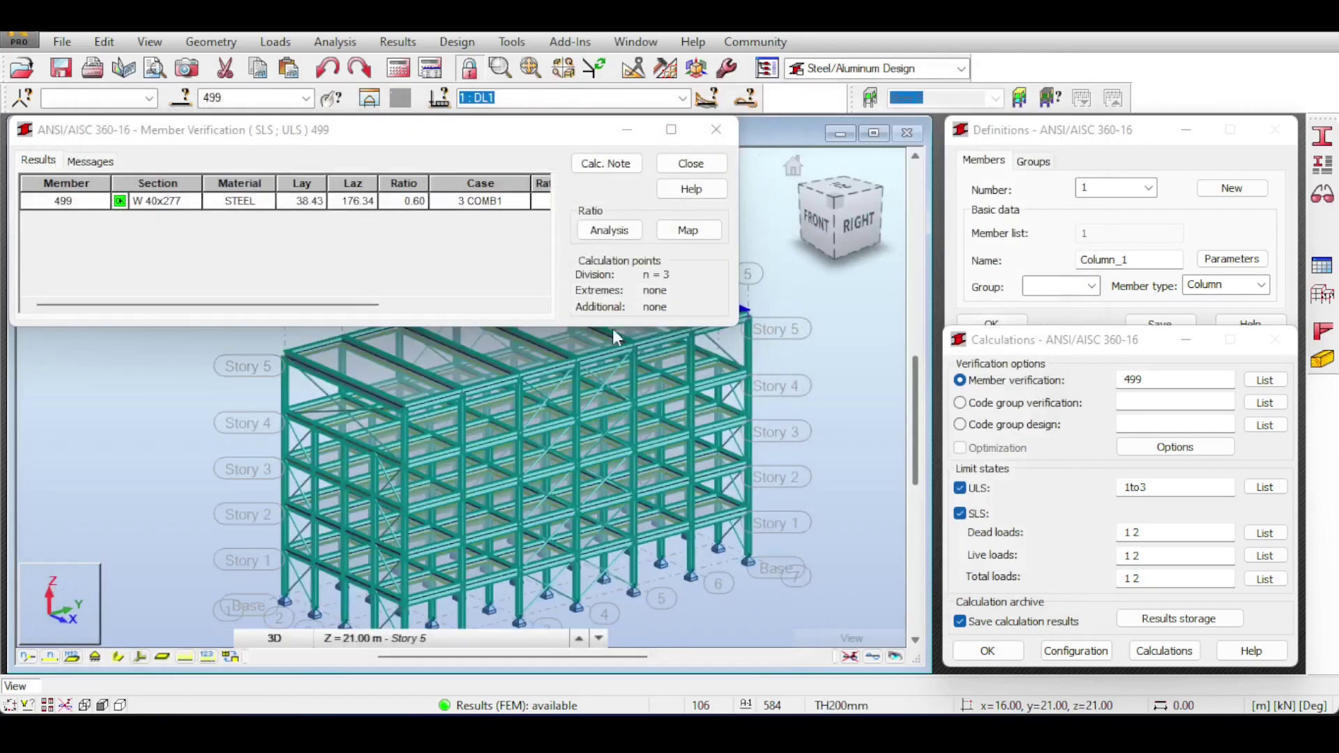
- Run the member verification for all members and read its calculation messages
{"action": "left_click", "coordinate": [1164, 380]}
{"action": "type", "text": "all"}
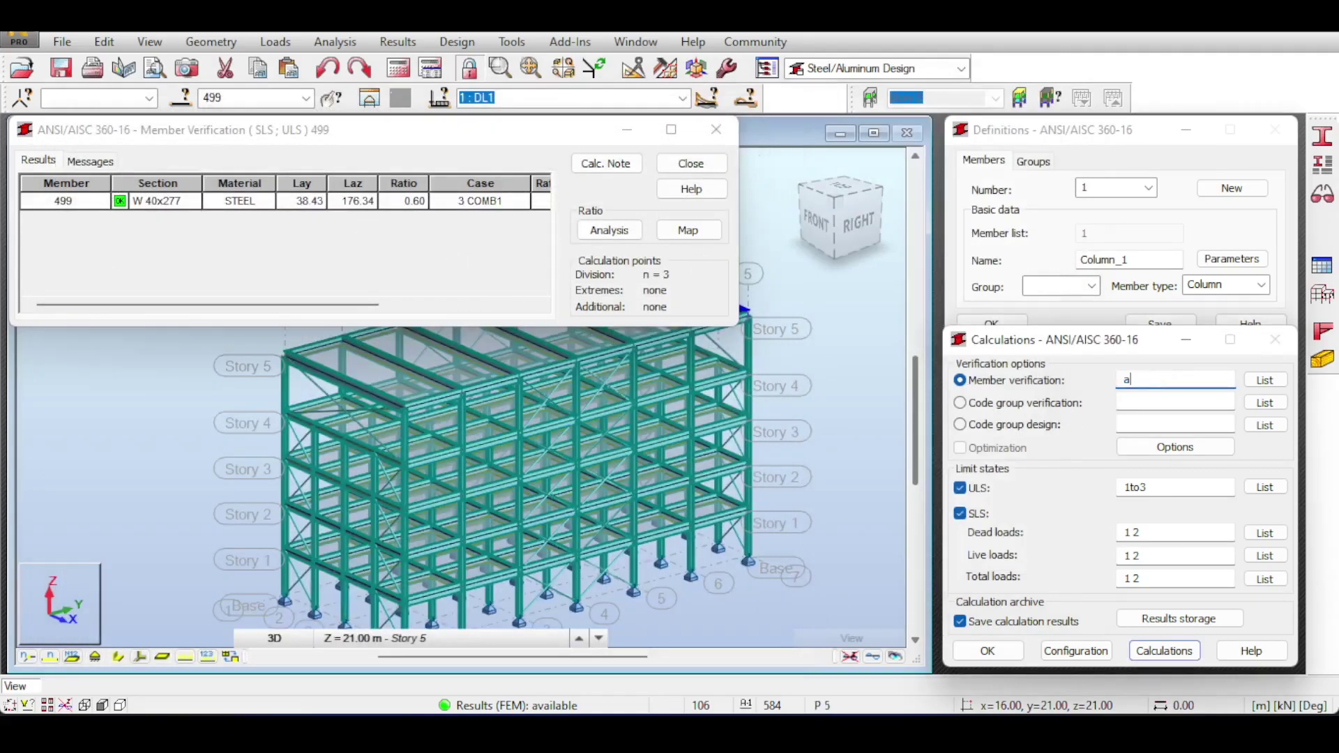
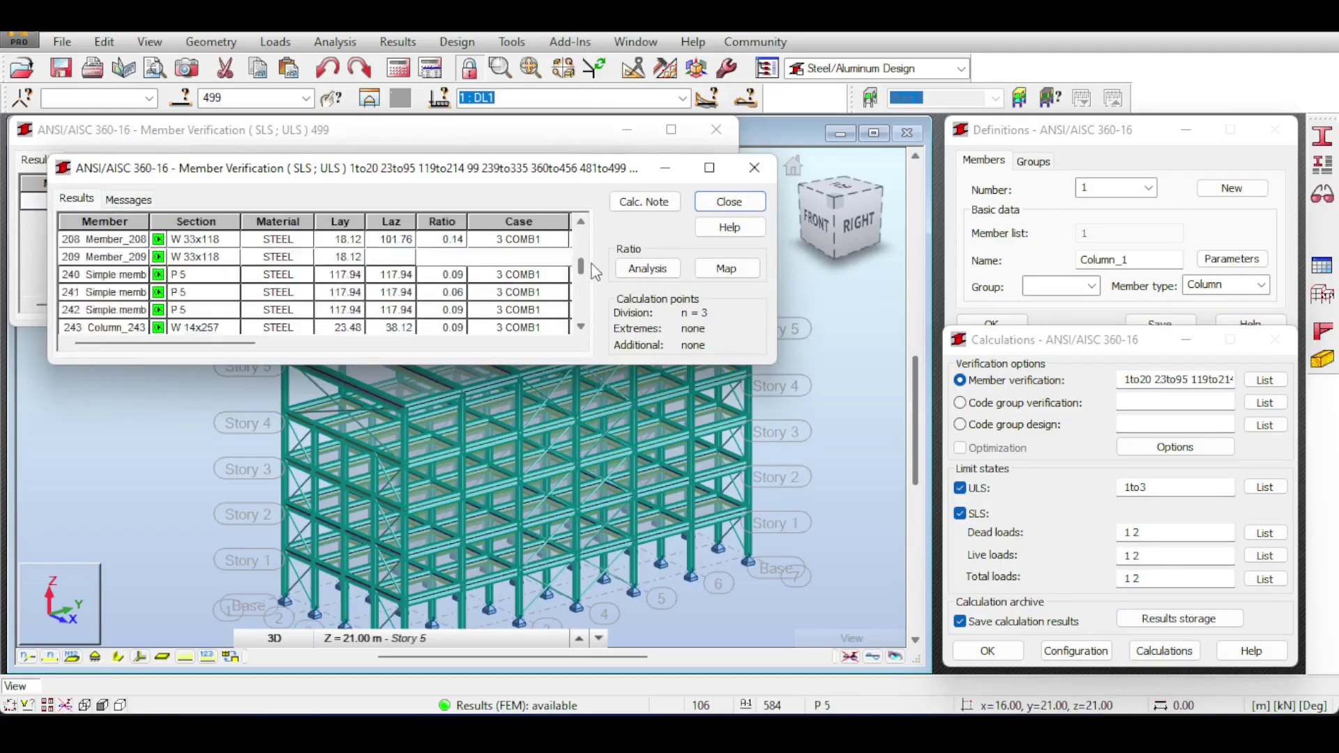
{"action": "left_click", "coordinate": [128, 199]}
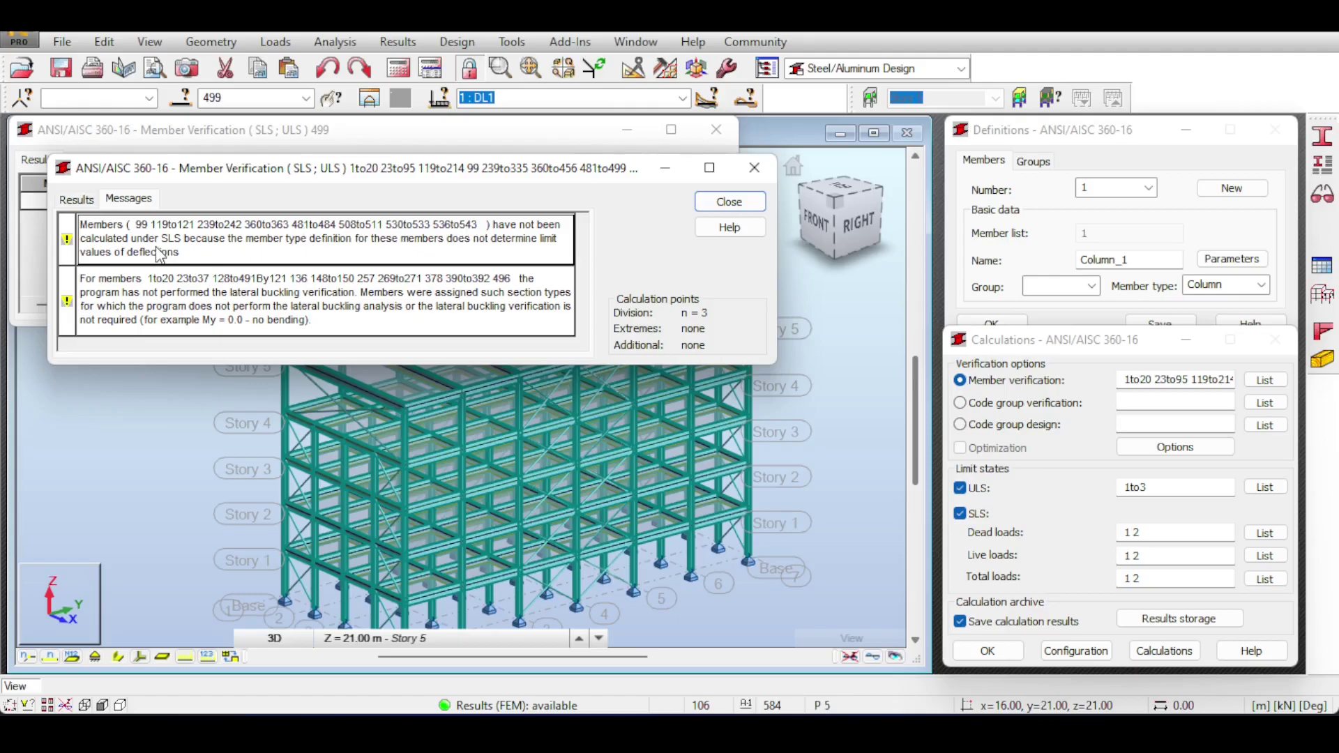
- Close both verification windows, discarding the all-member results and archiving the member 499 results under the suggested name
{"action": "left_click", "coordinate": [739, 202]}
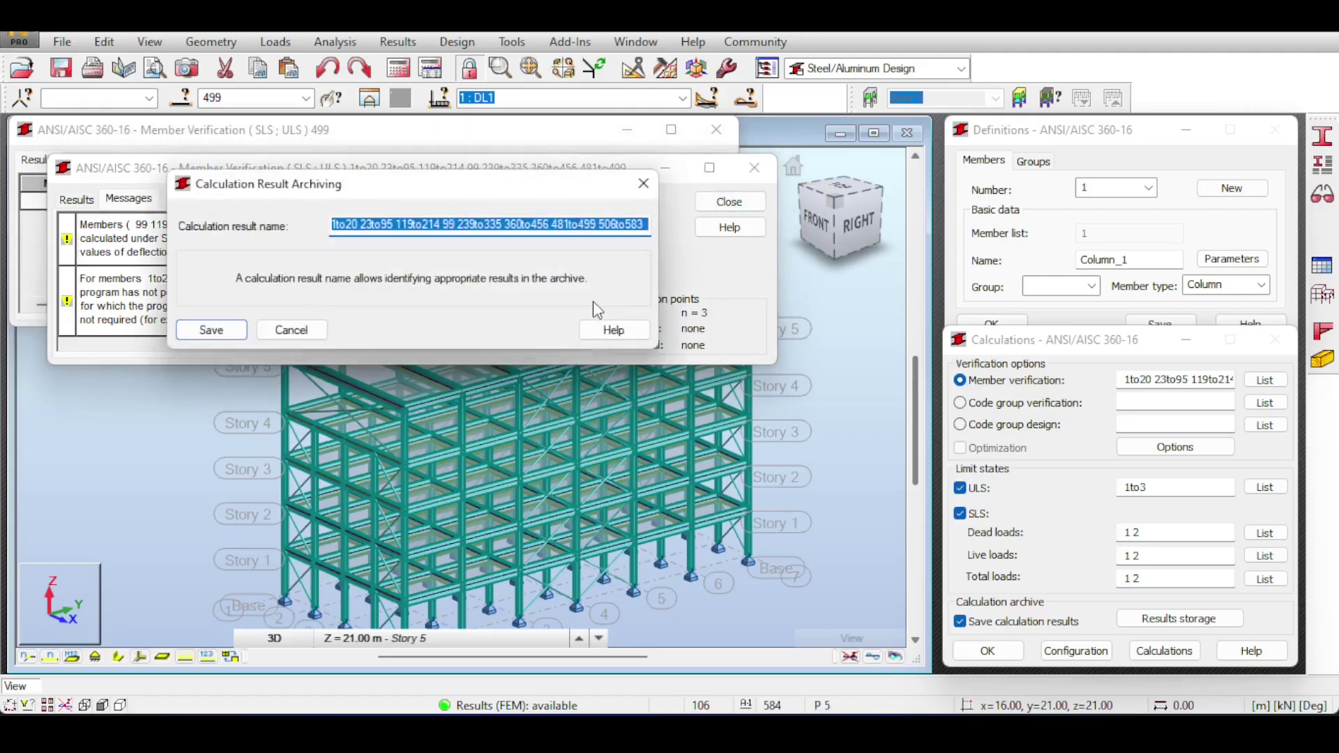
{"action": "left_click", "coordinate": [291, 330]}
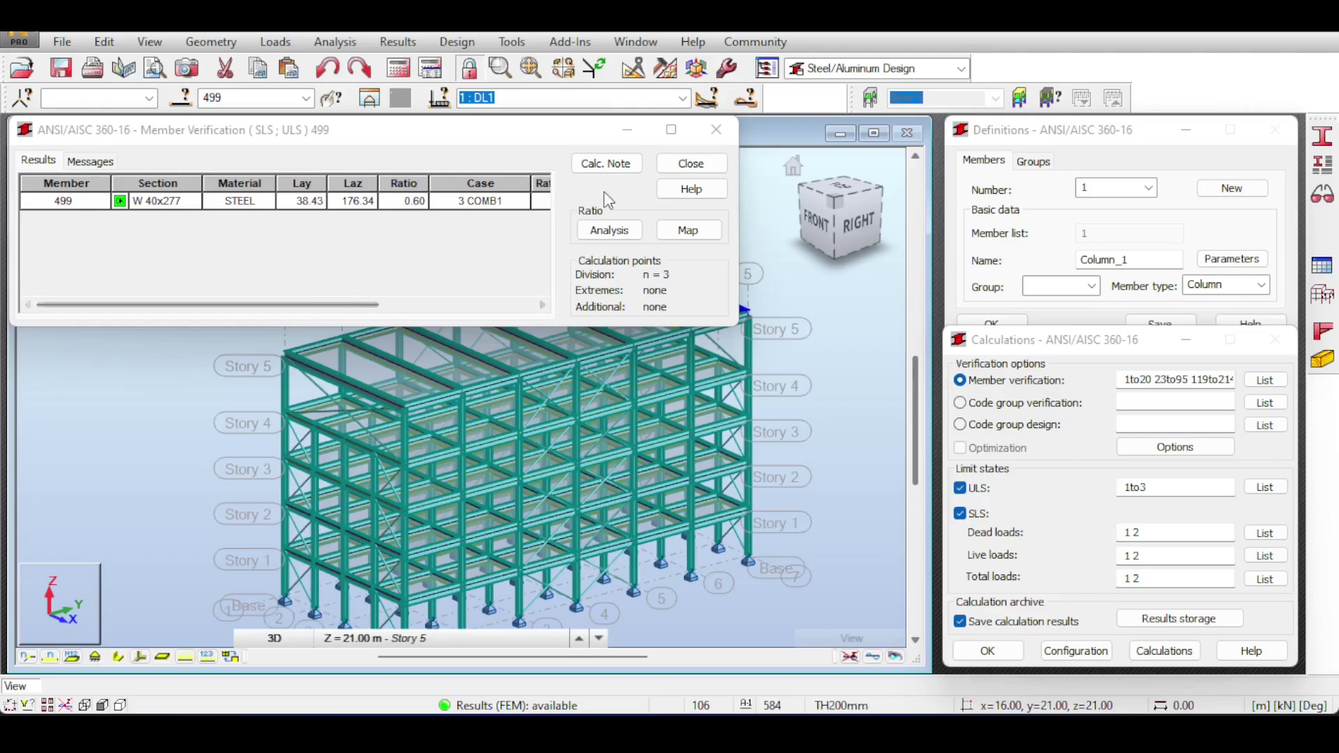
{"action": "left_click", "coordinate": [721, 142]}
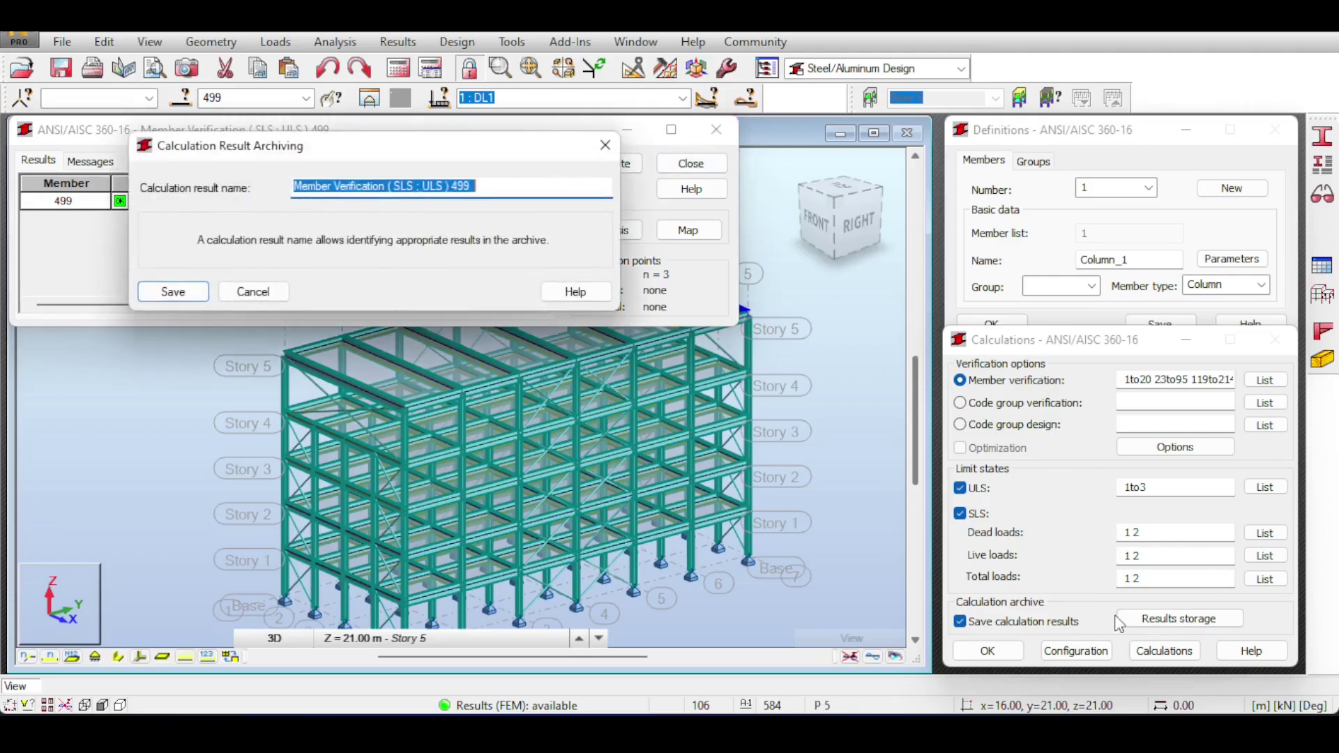
{"action": "left_click", "coordinate": [173, 290]}
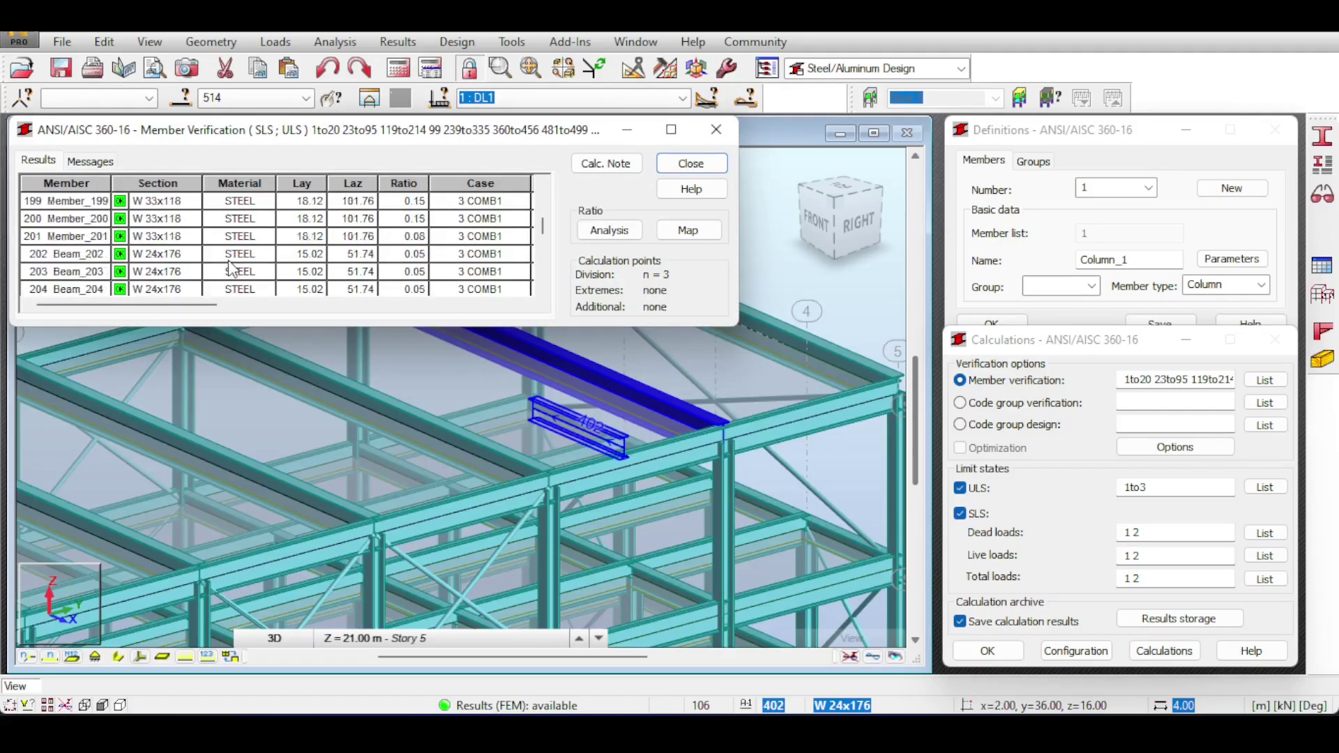
- Examine the detailed code results for Beam_506 in the all-member verification, then close the results without archiving them
{"action": "double_click", "coordinate": [138, 221]}
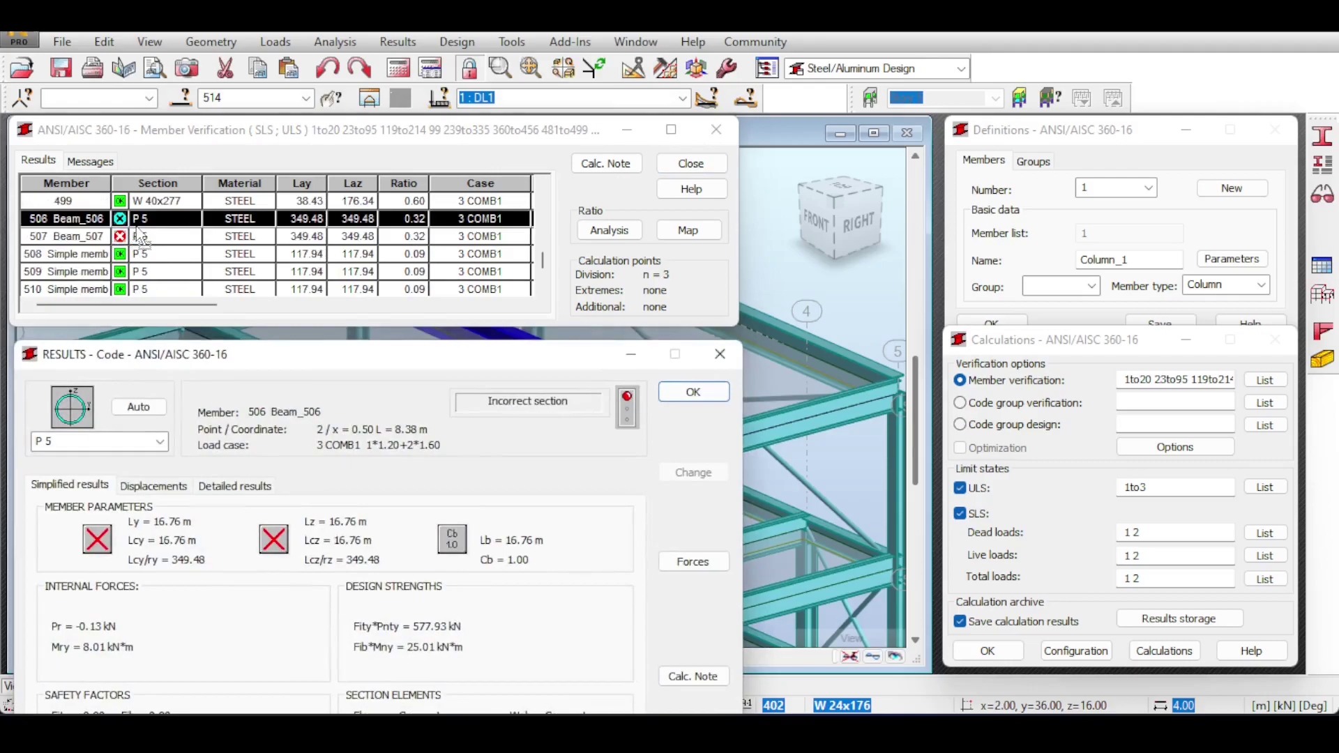
{"action": "left_click_drag", "start_coordinate": [439, 369], "coordinate": [502, 151]}
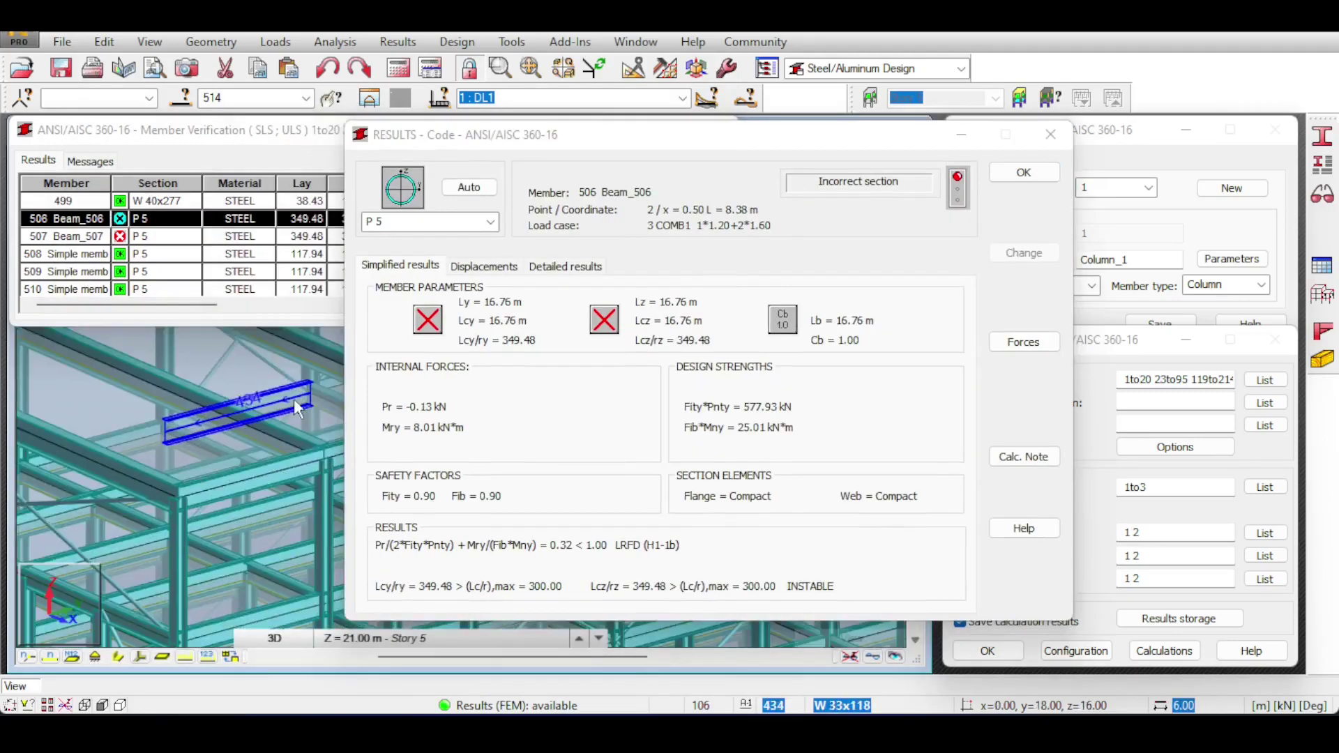
{"action": "scroll", "coordinate": [296, 408], "scroll_direction": "up", "scroll_amount": 2}
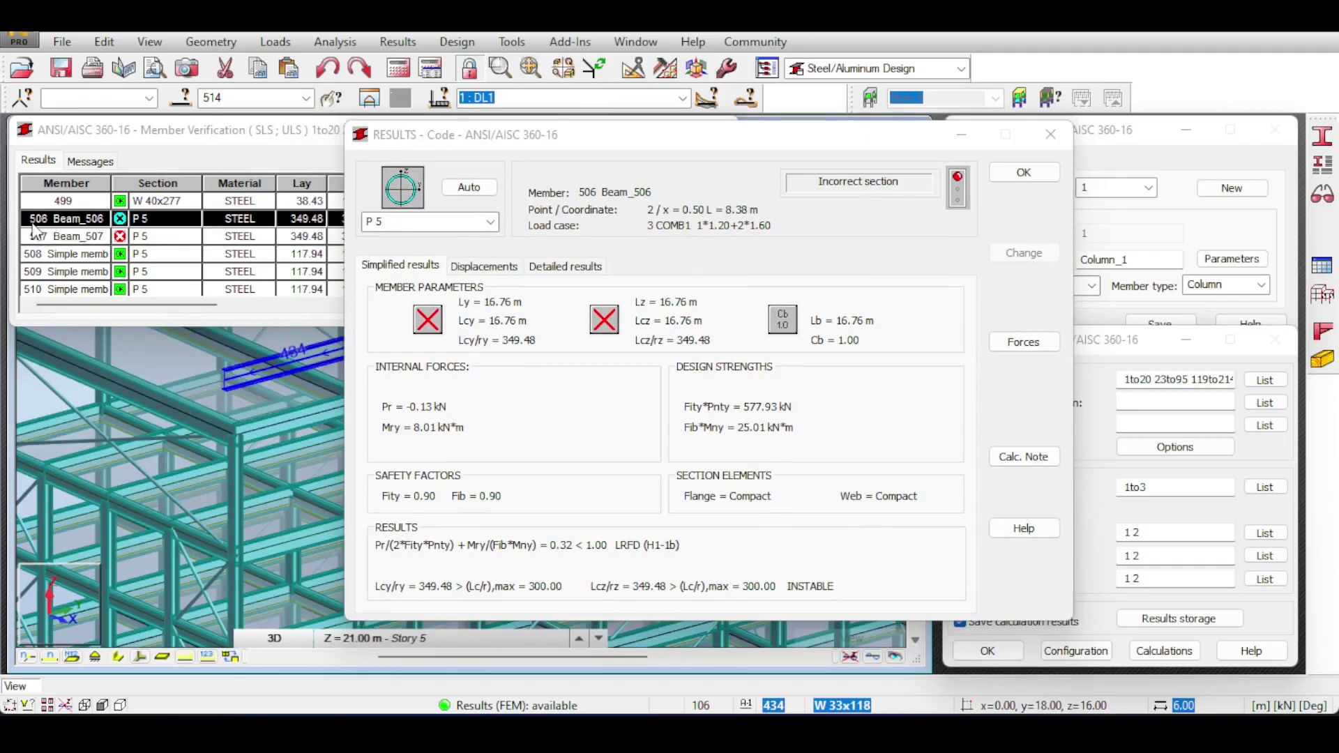
{"action": "left_click", "coordinate": [1051, 134]}
{"action": "left_click", "coordinate": [691, 163]}
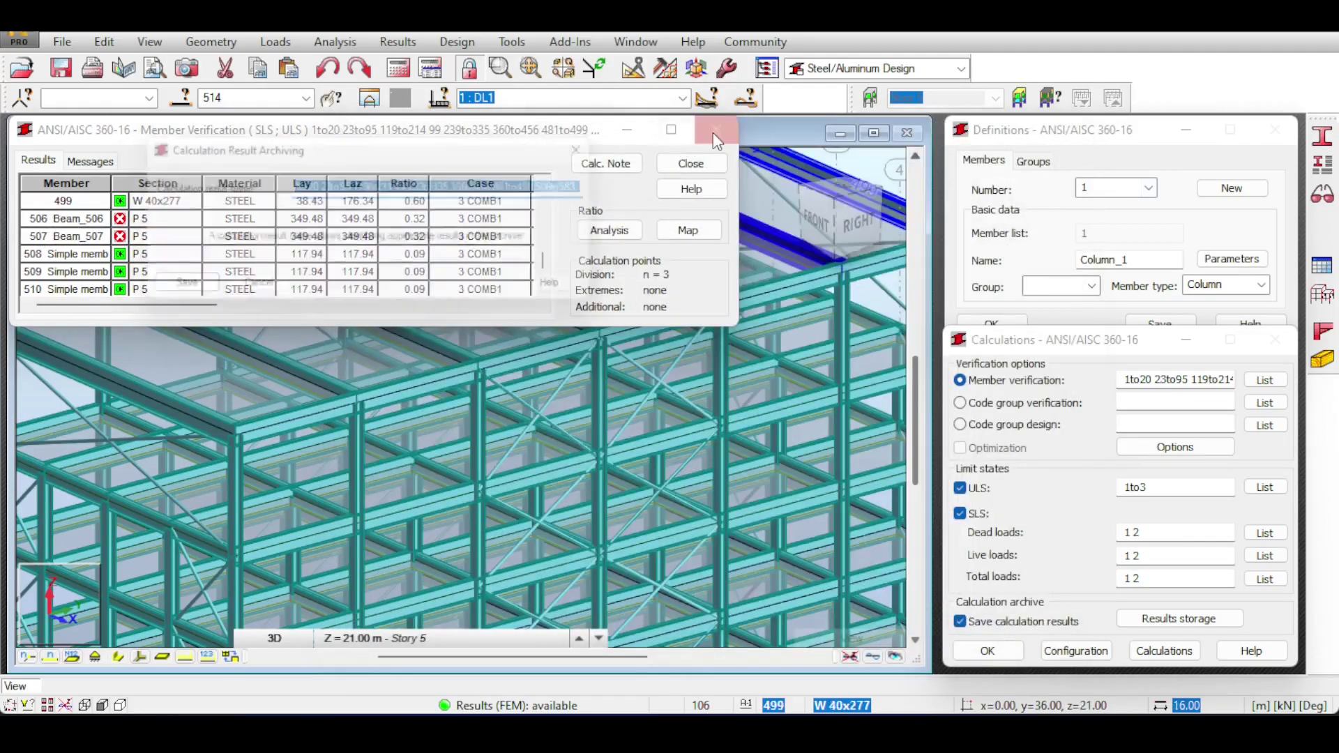
{"action": "left_click", "coordinate": [243, 291]}
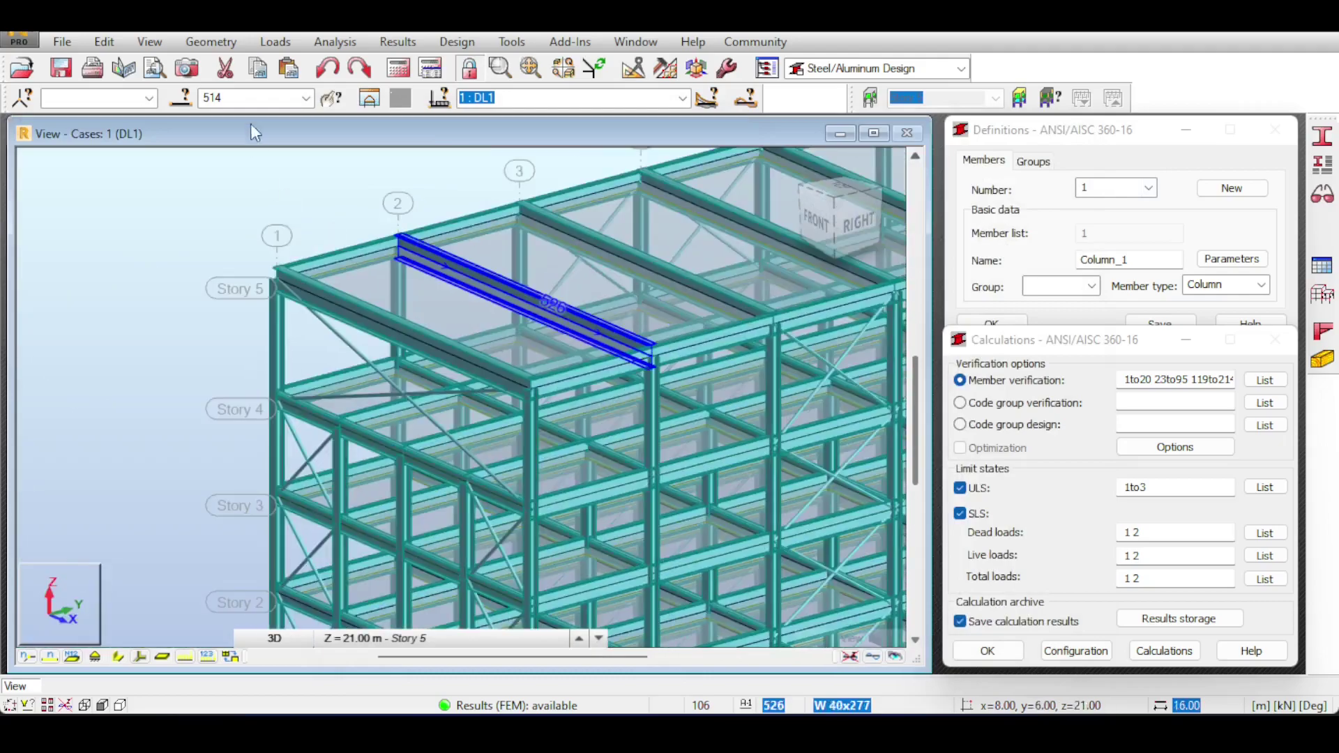
- Select member 506 by its number to locate it in the 3D model
{"action": "double_click", "coordinate": [251, 98]}
{"action": "type", "text": "5"}
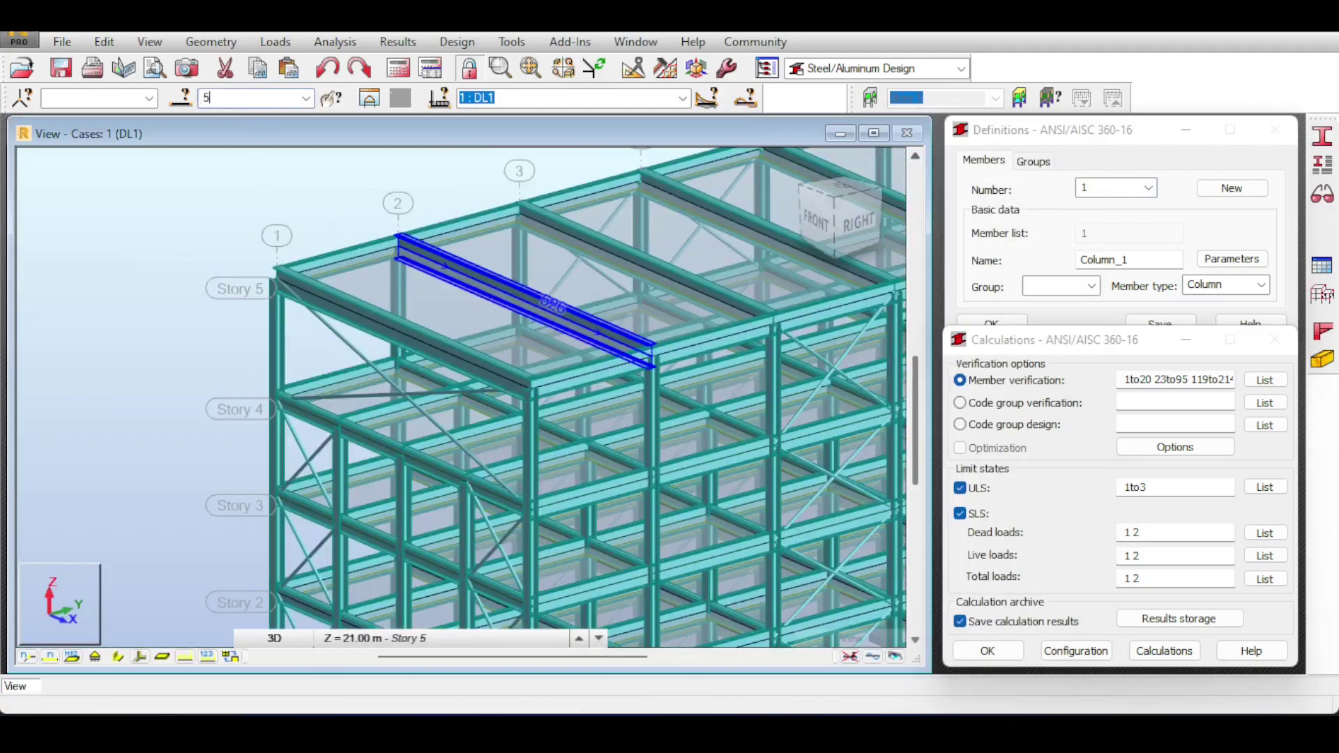
{"action": "type", "text": "06"}
{"action": "scroll", "coordinate": [390, 395], "scroll_direction": "up", "scroll_amount": 5}
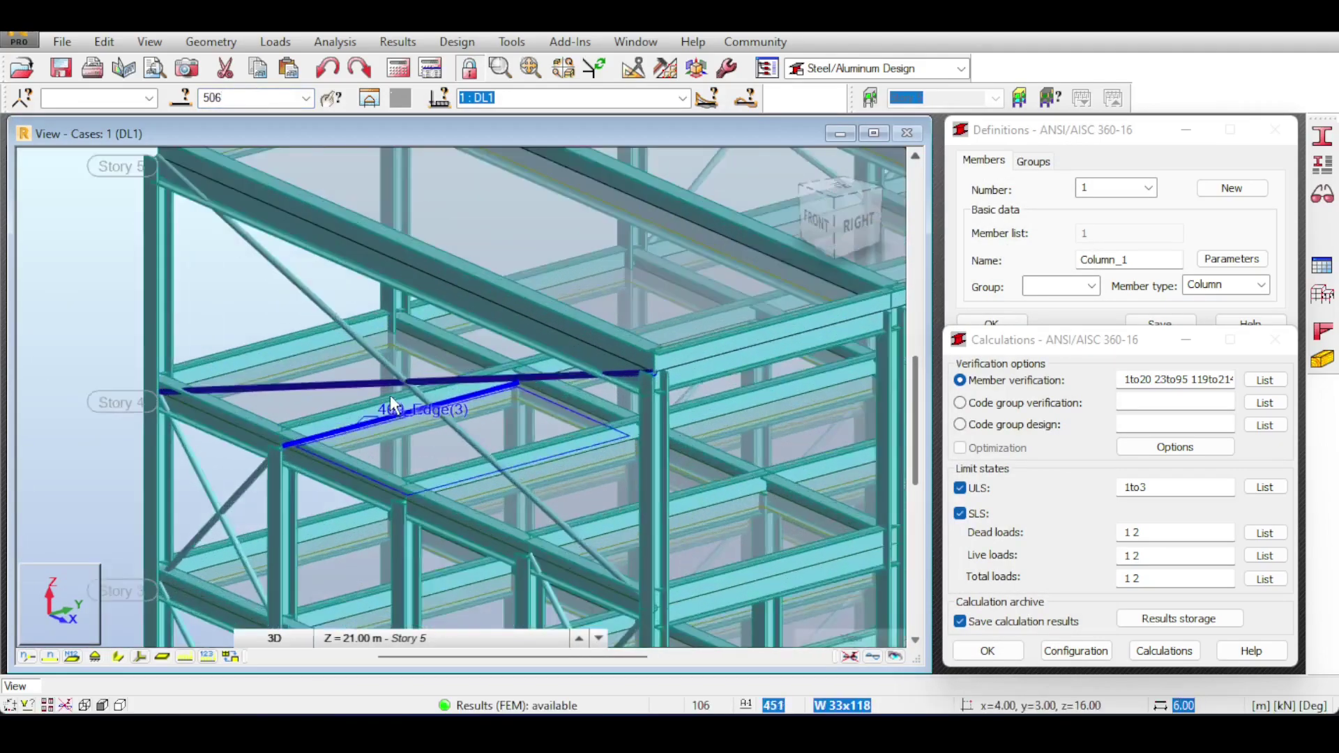
{"action": "scroll", "coordinate": [489, 380], "scroll_direction": "down", "scroll_amount": 3}
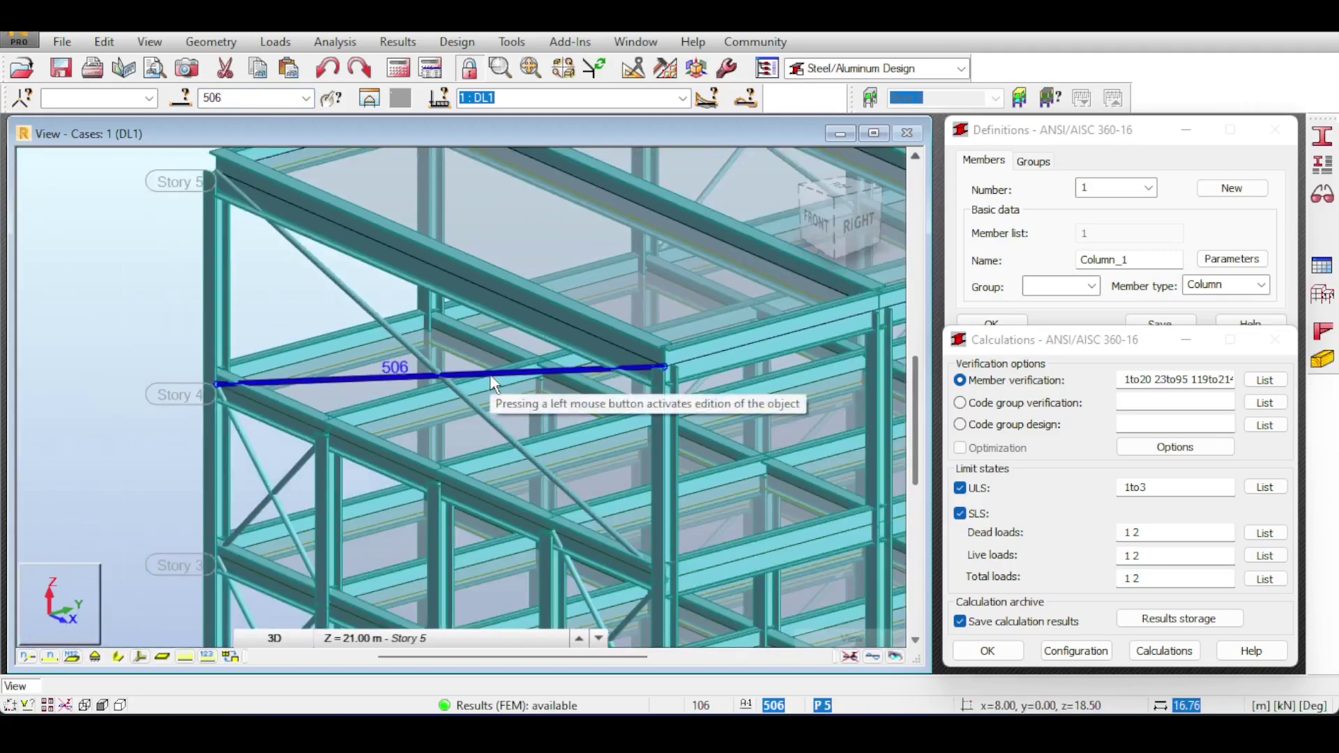
- Clear the member 506 selection and orbit the 3D model to view the whole building from its front and right sides
{"action": "scroll", "coordinate": [490, 374], "scroll_direction": "down", "scroll_amount": 5}
{"action": "scroll", "coordinate": [576, 341], "scroll_direction": "down", "scroll_amount": 5}
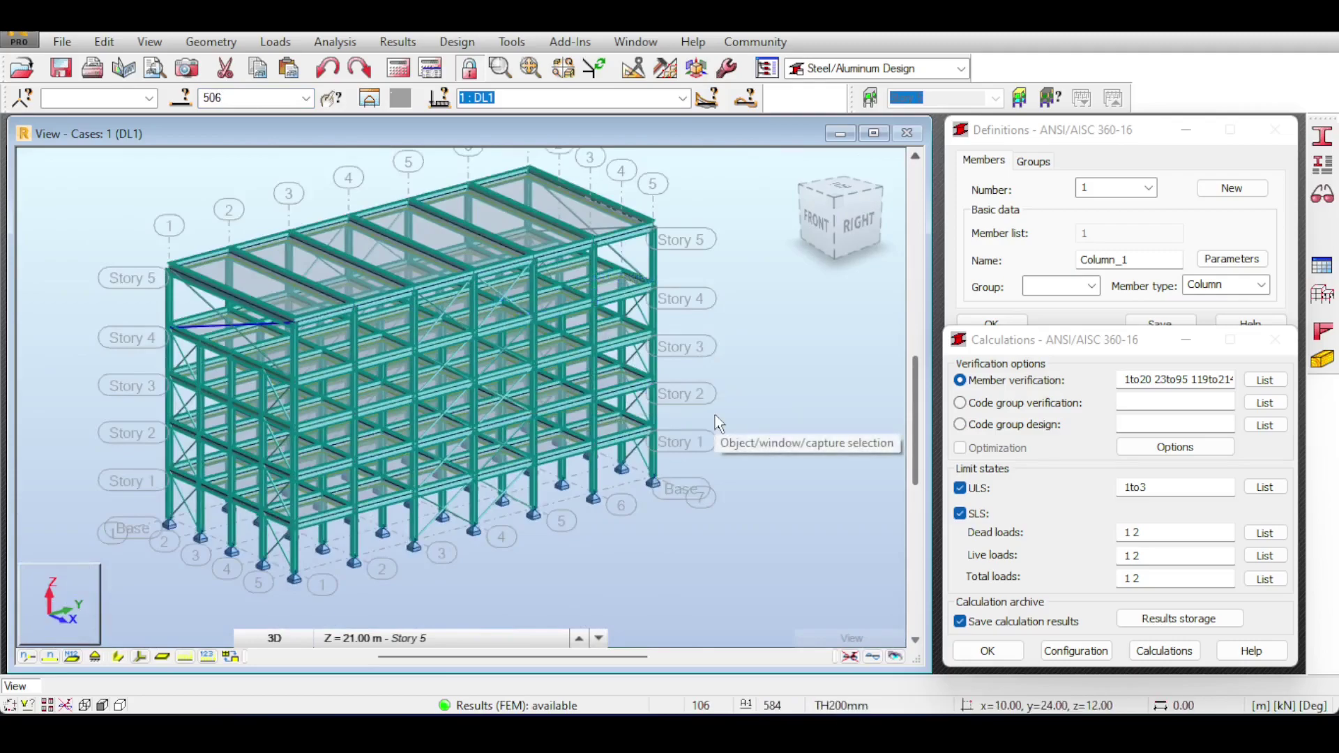
{"action": "left_click", "coordinate": [793, 369]}
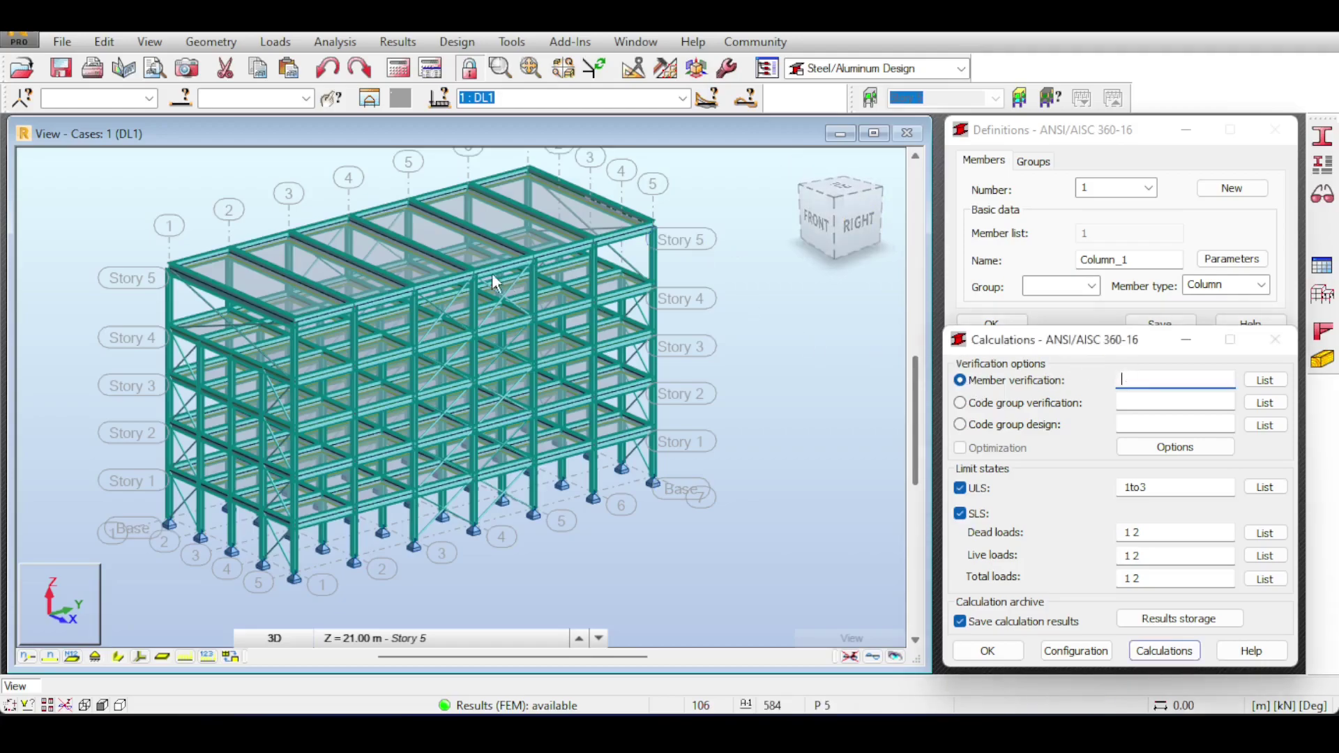
{"action": "left_click", "coordinate": [841, 249]}
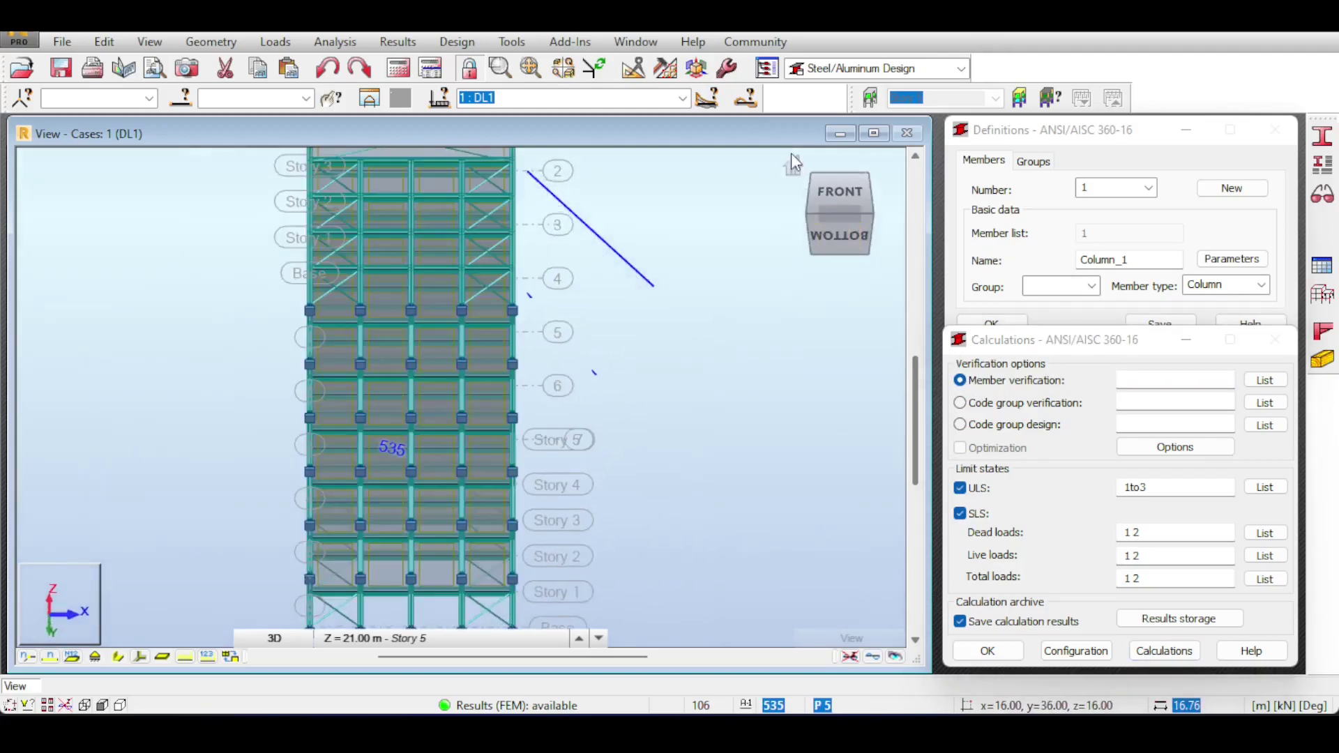
{"action": "left_click", "coordinate": [793, 165]}
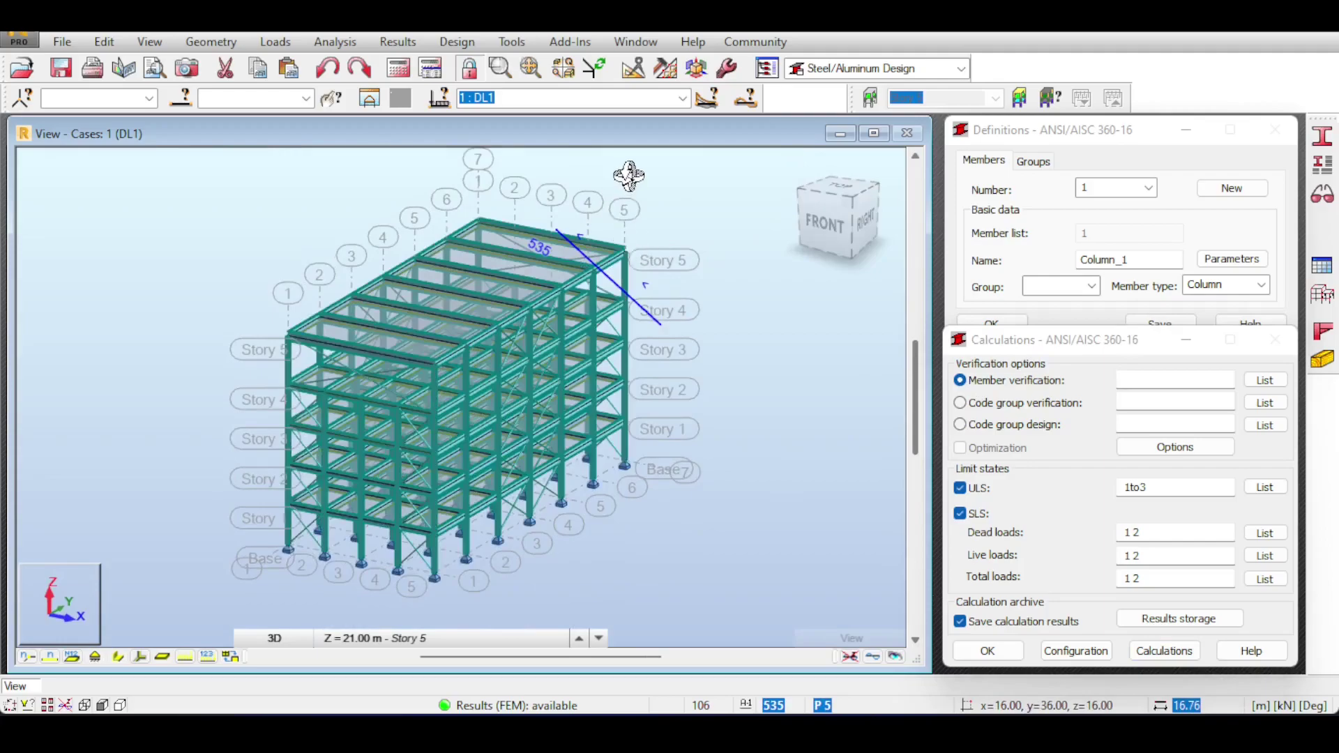
{"action": "left_click_drag", "start_coordinate": [628, 174], "coordinate": [543, 177]}
{"action": "right_click", "coordinate": [543, 177]}
{"action": "left_click", "coordinate": [561, 189]}
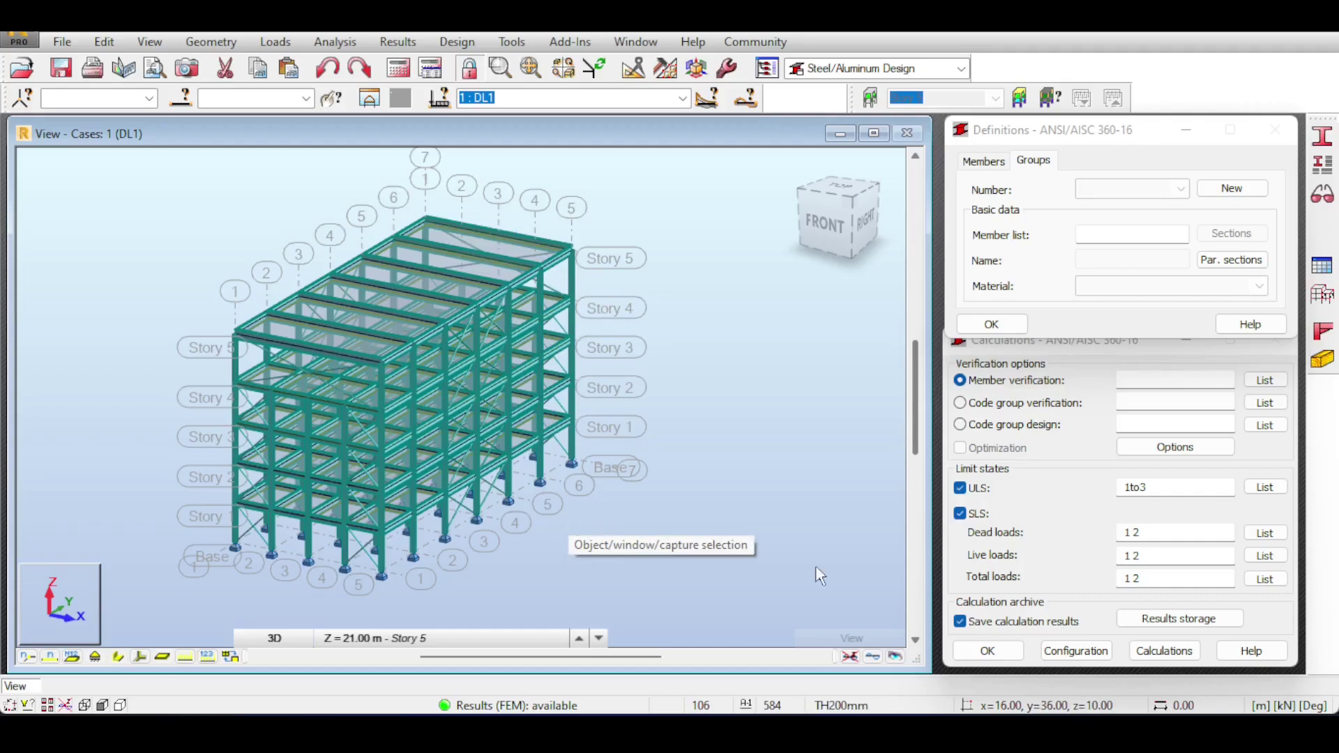
- Create code group 1 and fill its member list with all members of section W 14x257
{"action": "left_click", "coordinate": [1218, 187]}
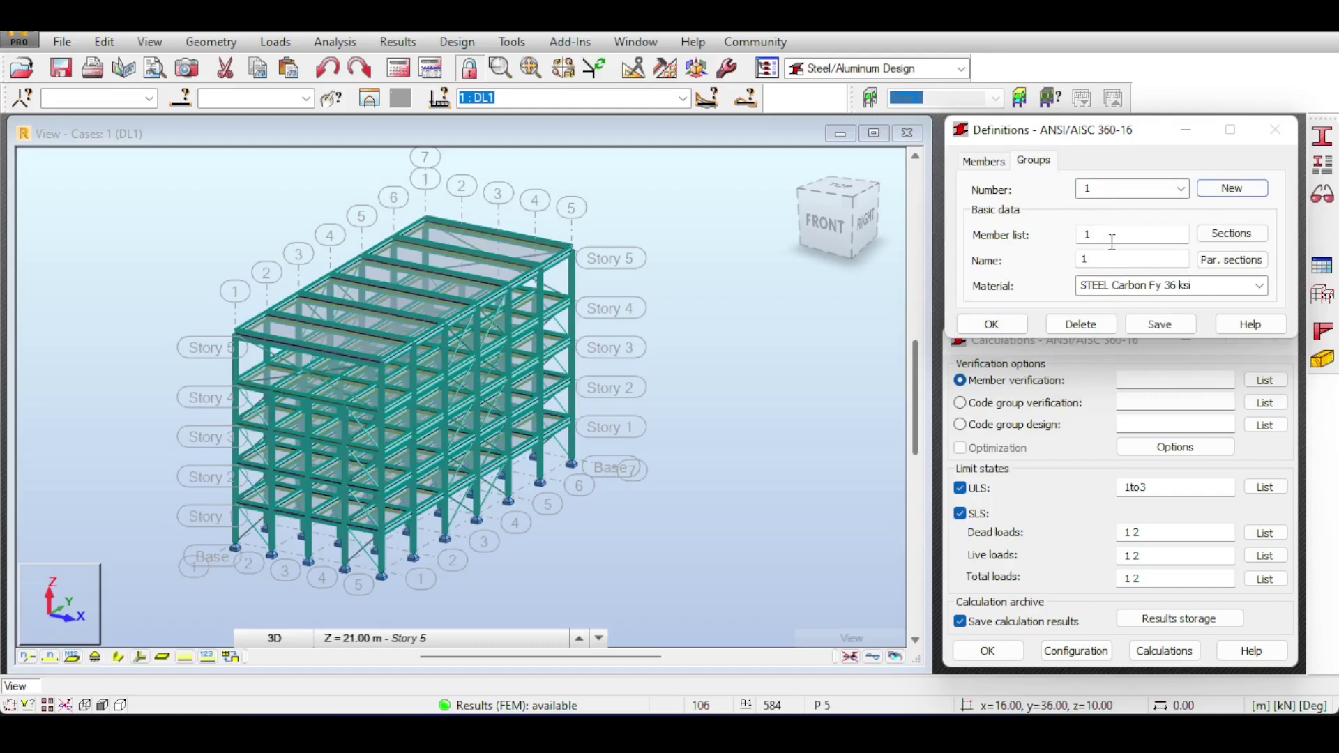
{"action": "left_click", "coordinate": [1135, 235]}
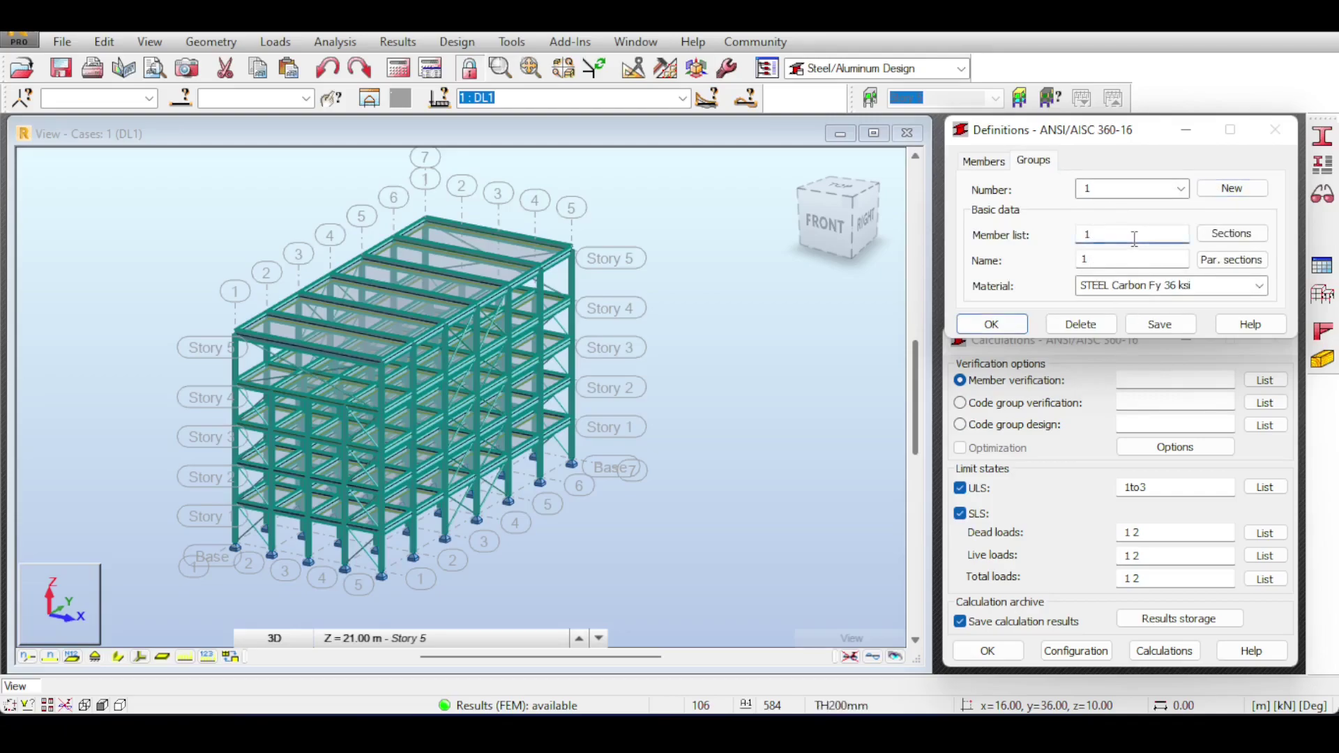
{"action": "left_click_drag", "start_coordinate": [1134, 237], "coordinate": [1077, 238]}
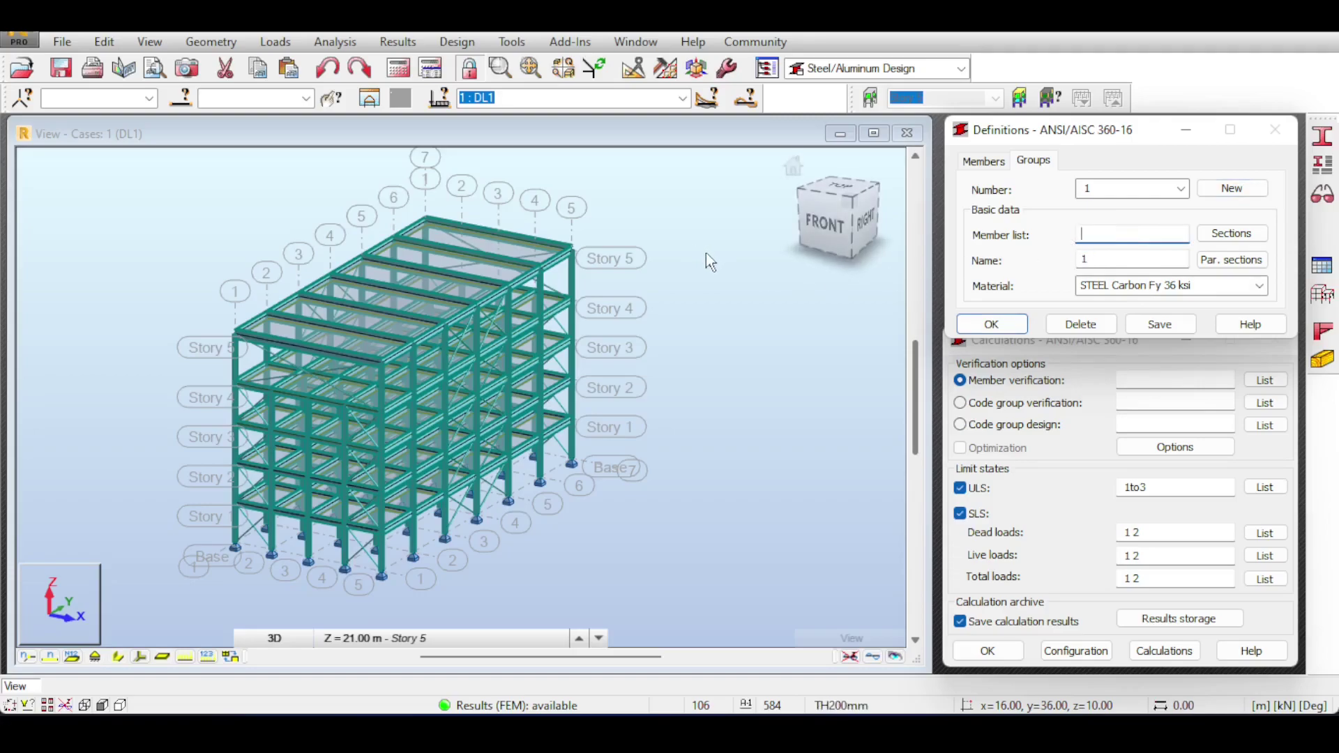
{"action": "left_click", "coordinate": [182, 98]}
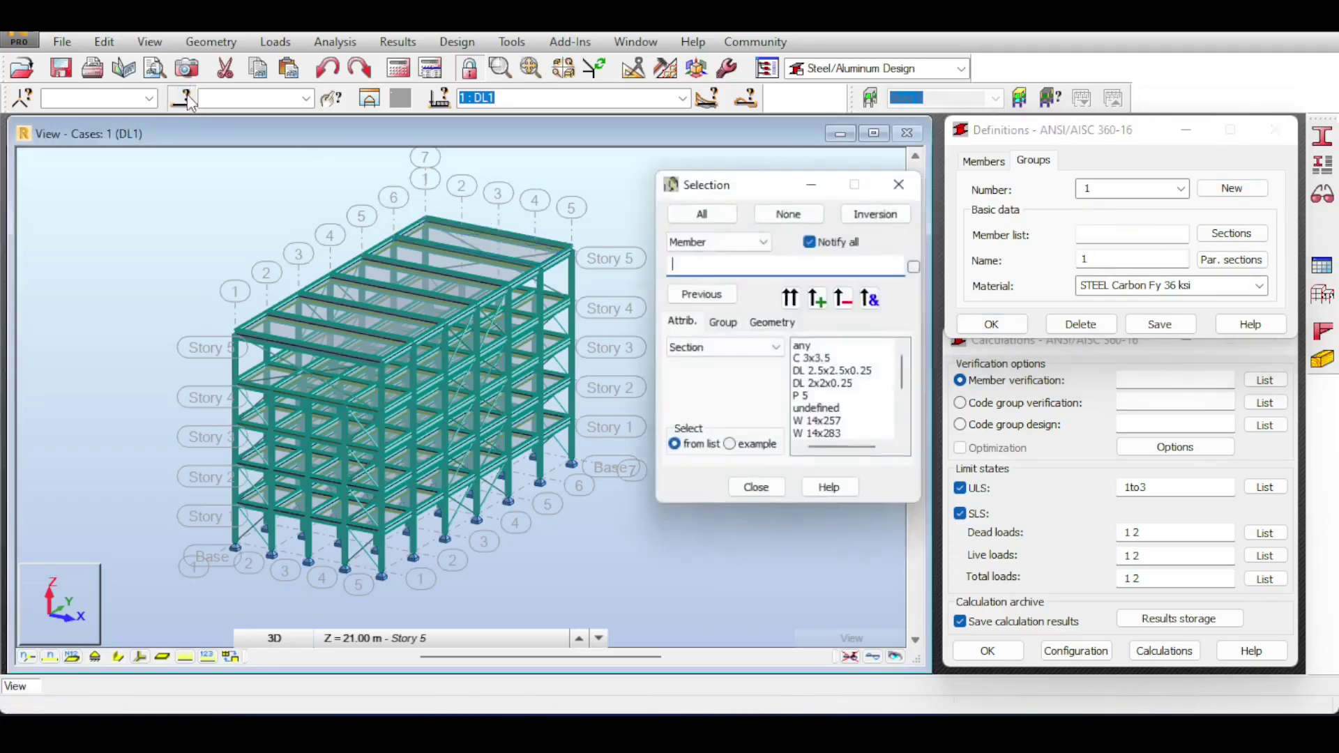
{"action": "left_click", "coordinate": [817, 423]}
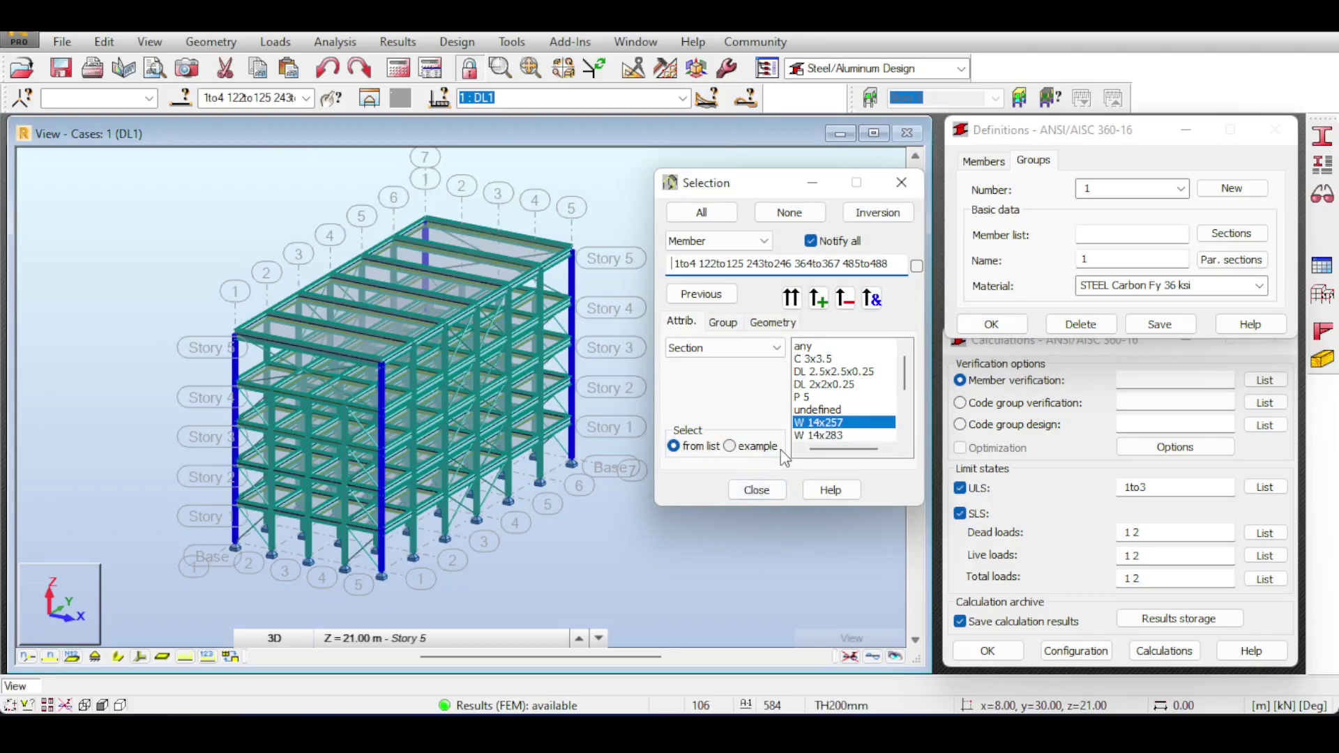
{"action": "left_click", "coordinate": [750, 494]}
{"action": "left_click", "coordinate": [1129, 235]}
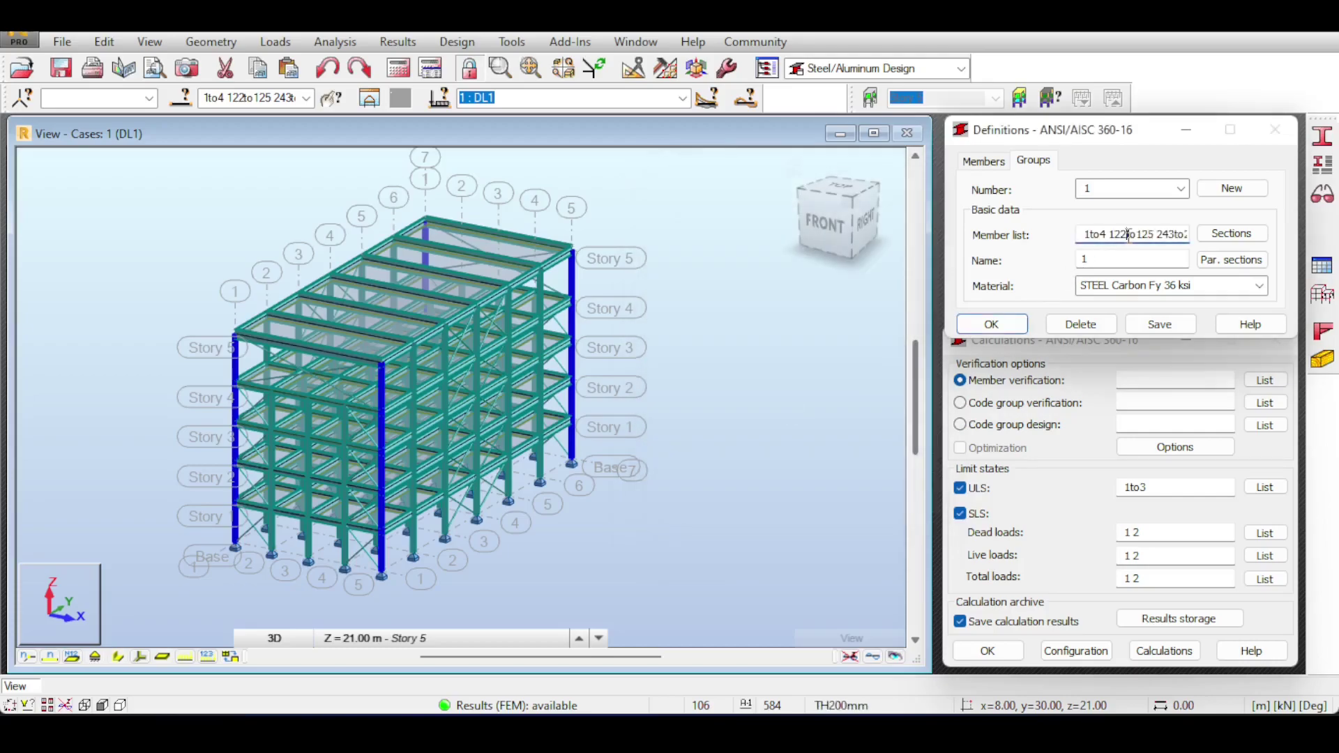
- Name group 1 C1 and set its material to STEEL A992-50 A992 Grade Fy 50 ksi
{"action": "double_click", "coordinate": [1116, 256]}
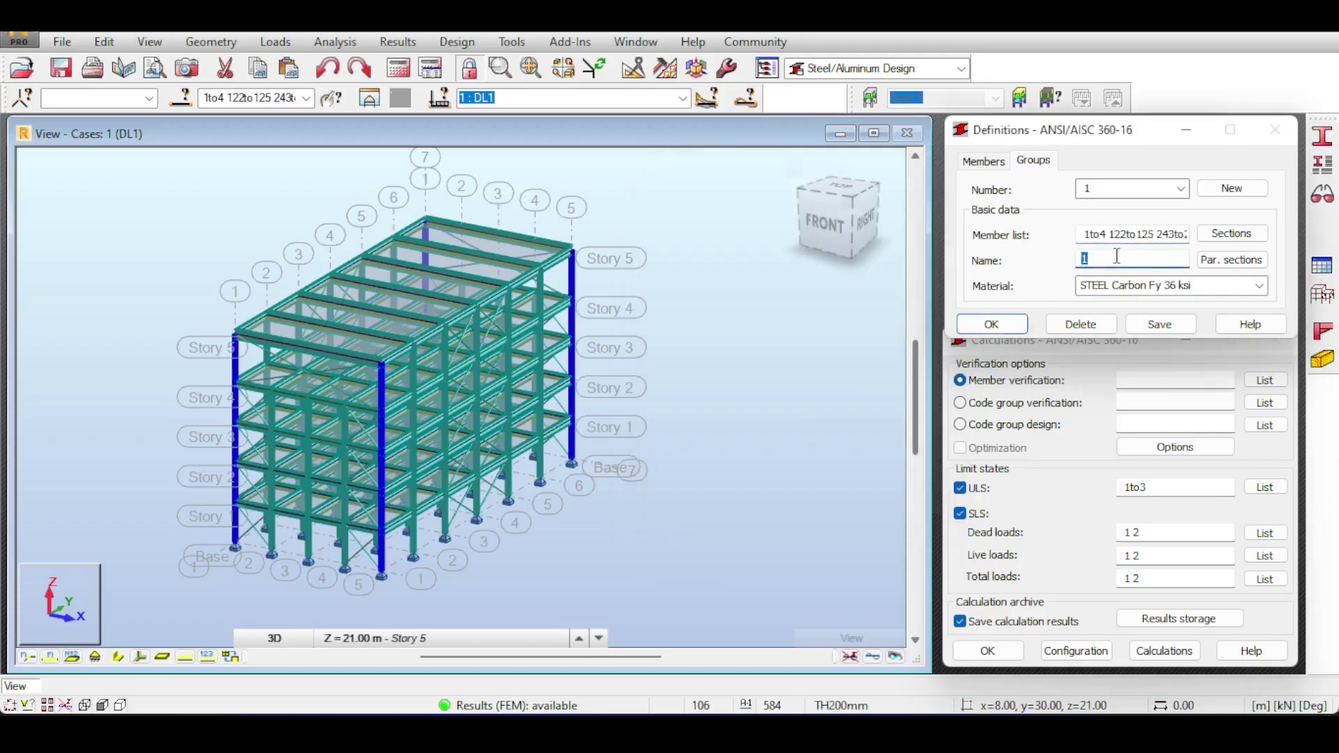
{"action": "type", "text": "C1"}
{"action": "key", "text": "Tab"}
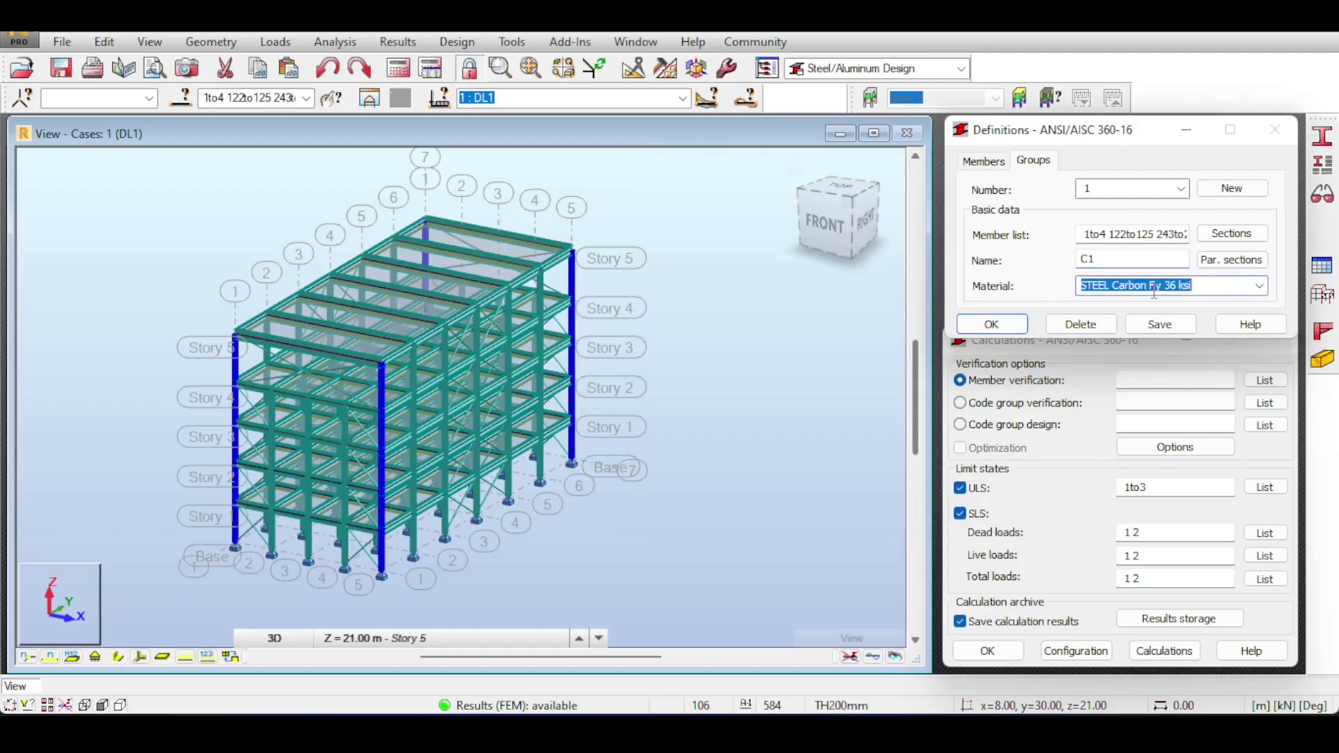
{"action": "left_click", "coordinate": [1260, 287]}
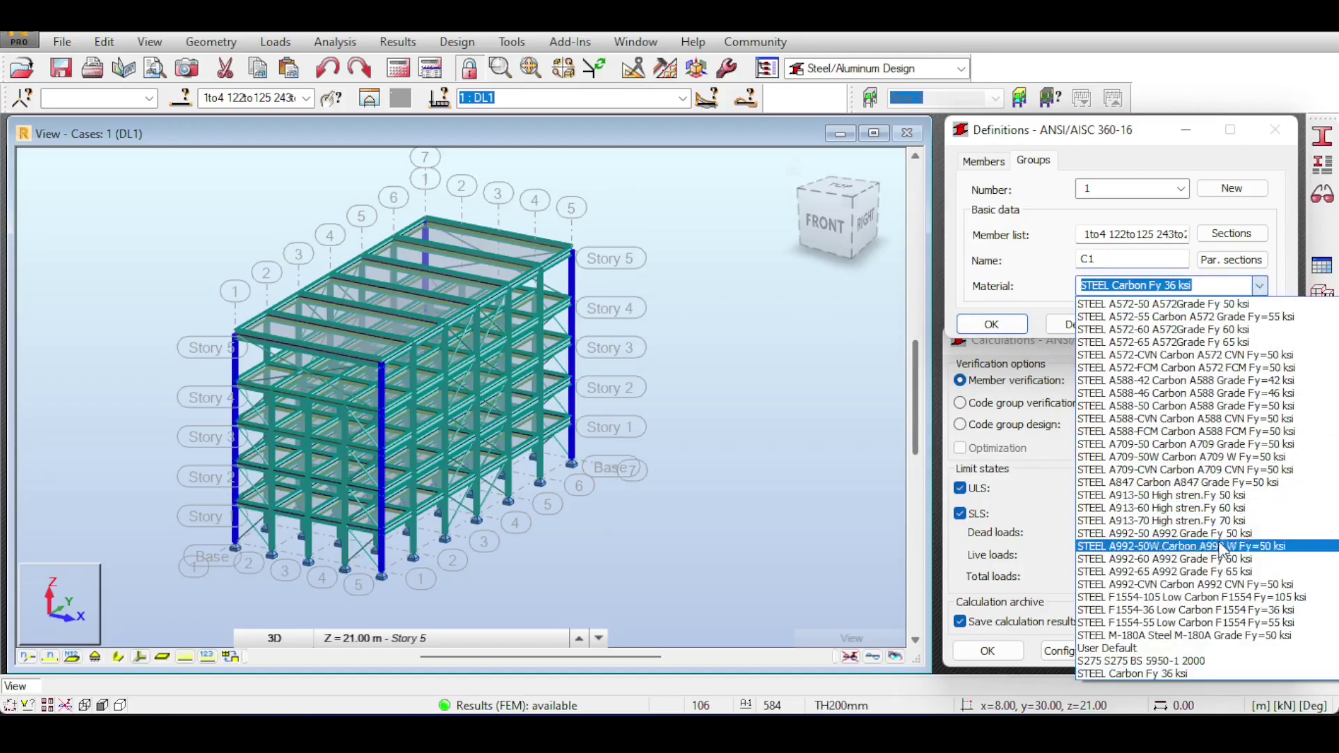
{"action": "left_click", "coordinate": [1186, 533]}
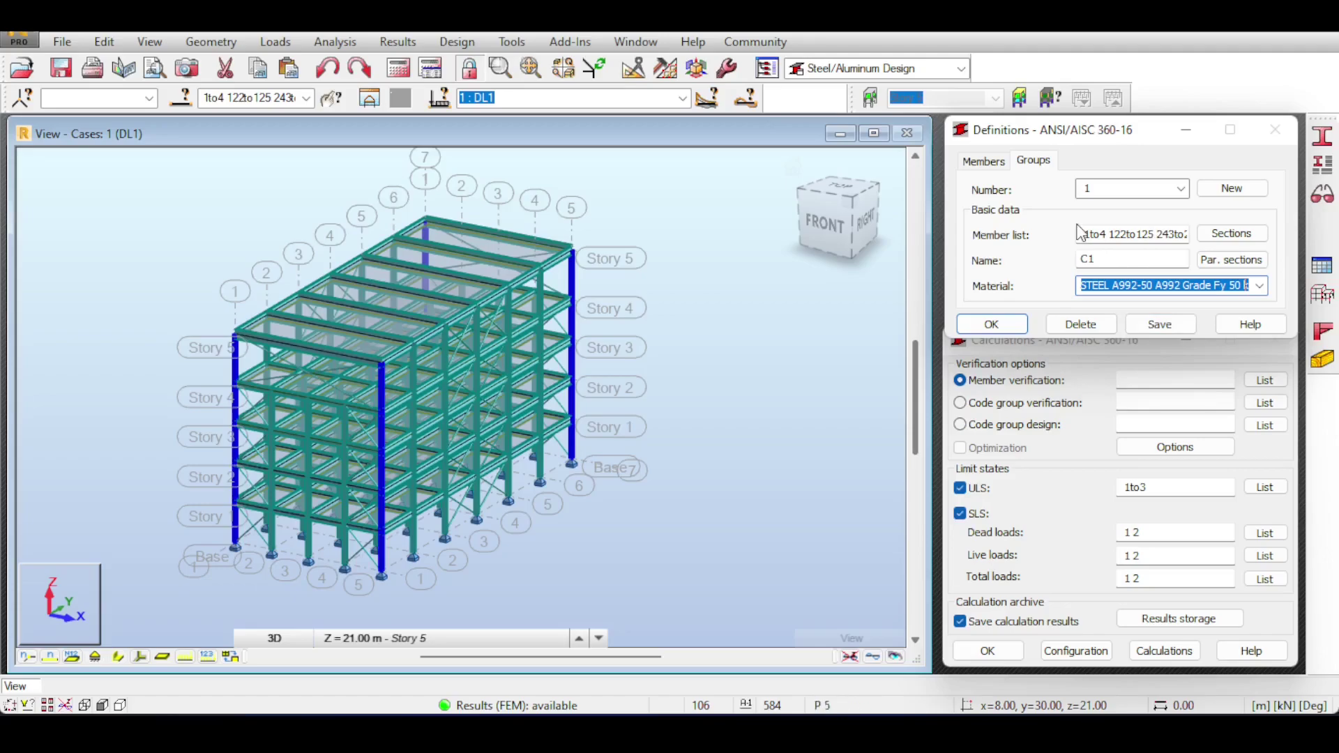
- Assign the whole W section family from the AISC 15.0 database as candidate sections for group C1
{"action": "left_click", "coordinate": [1247, 239]}
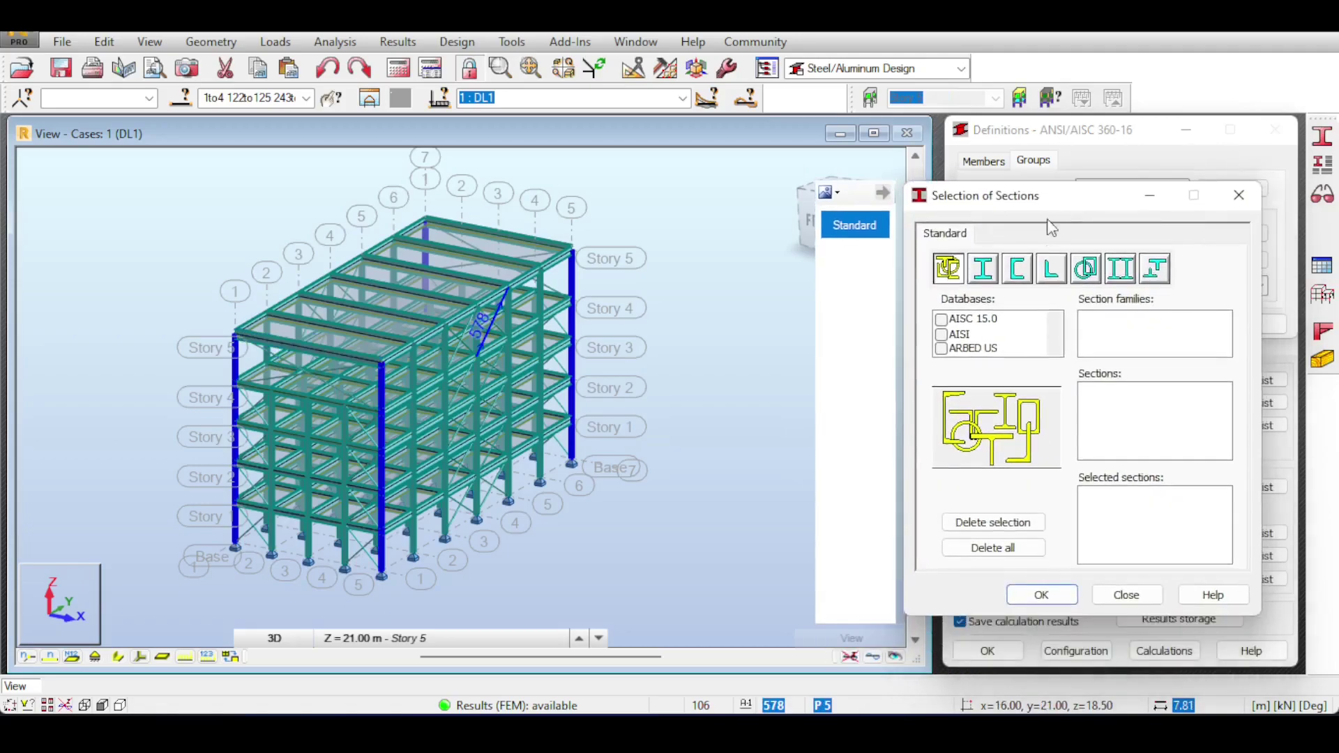
{"action": "left_click", "coordinate": [940, 320]}
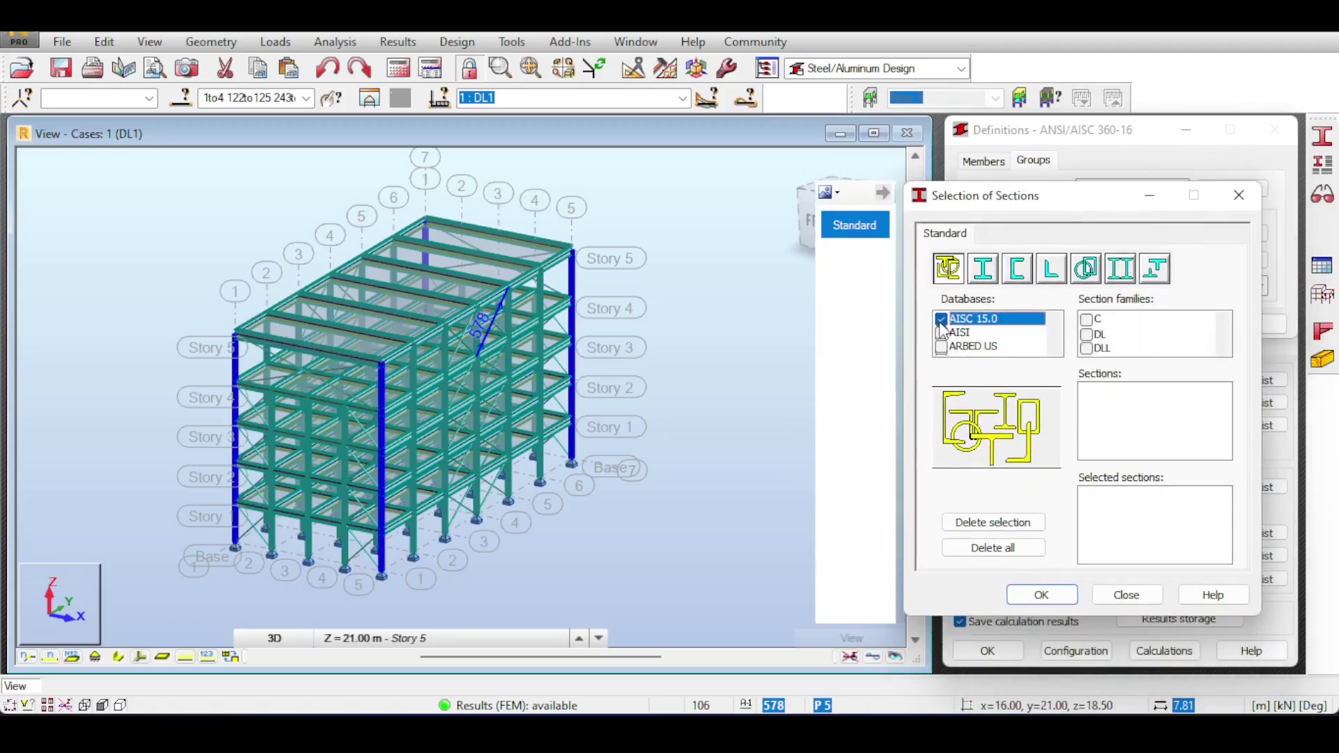
{"action": "left_click", "coordinate": [995, 277]}
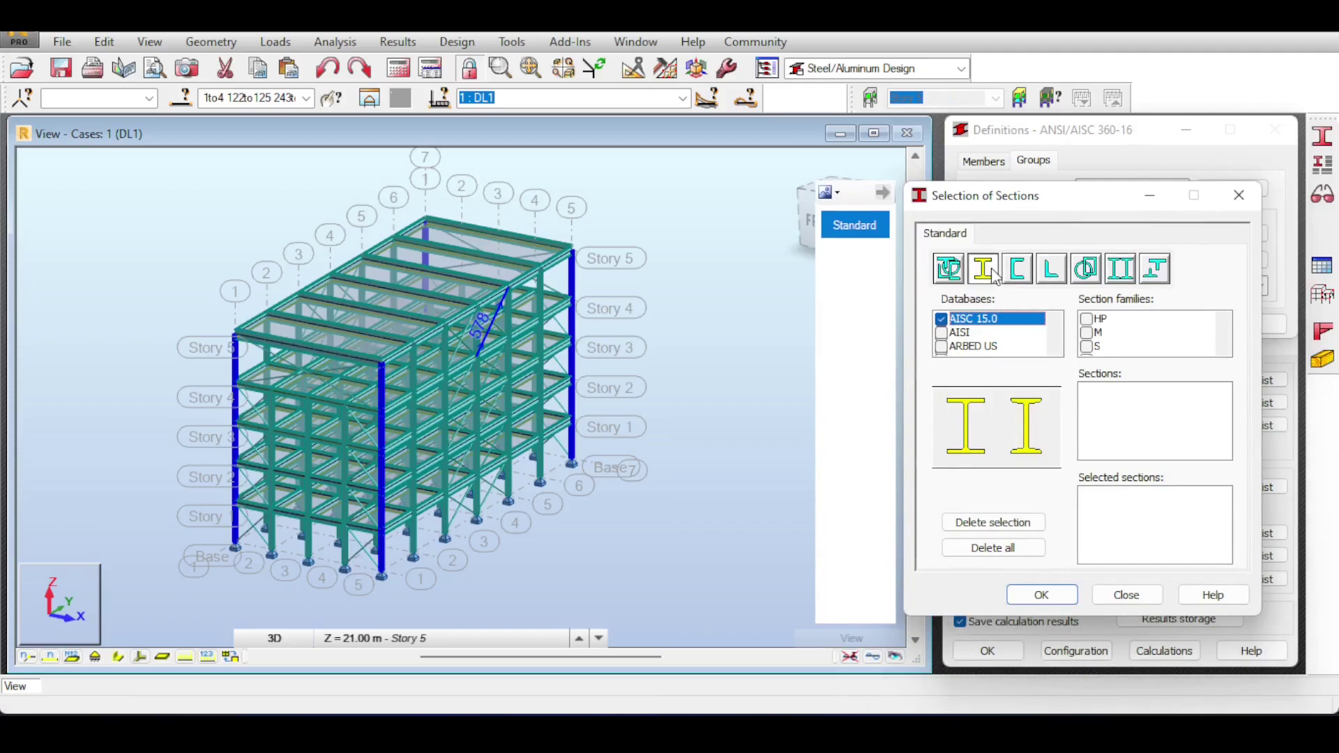
{"action": "scroll", "coordinate": [1094, 343], "scroll_direction": "down", "scroll_amount": 2}
{"action": "left_click", "coordinate": [1092, 337]}
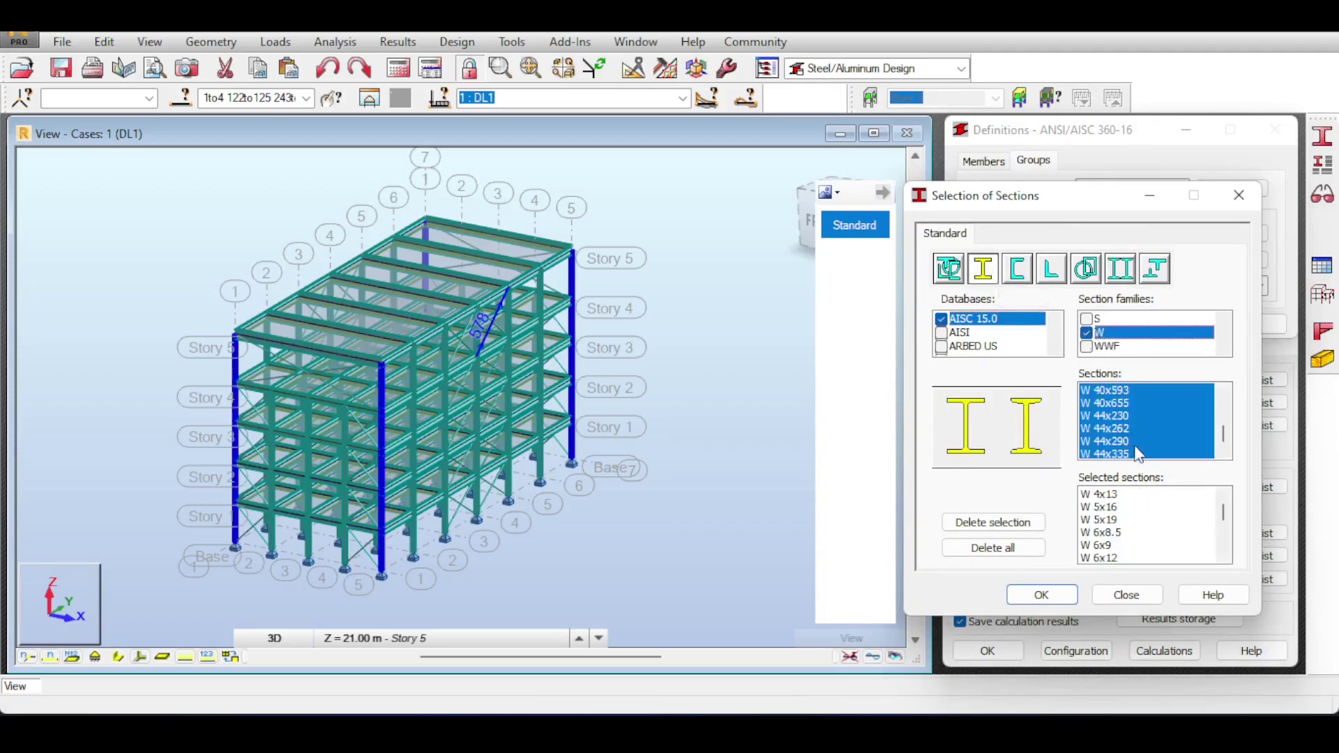
{"action": "mouse_move", "coordinate": [1226, 508]}
{"action": "left_mouse_down"}
{"action": "mouse_move", "coordinate": [1229, 550]}
{"action": "mouse_move", "coordinate": [1236, 522]}
{"action": "left_mouse_up"}
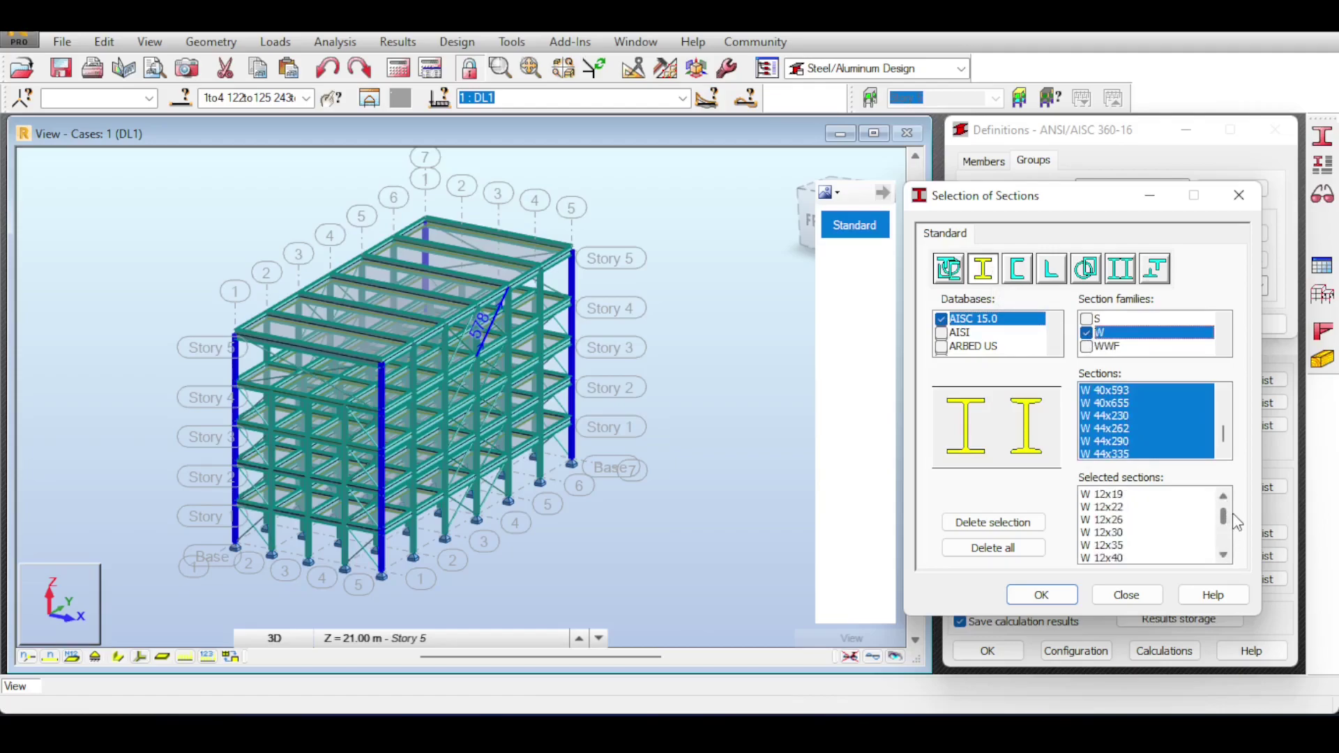
{"action": "left_click", "coordinate": [1041, 594]}
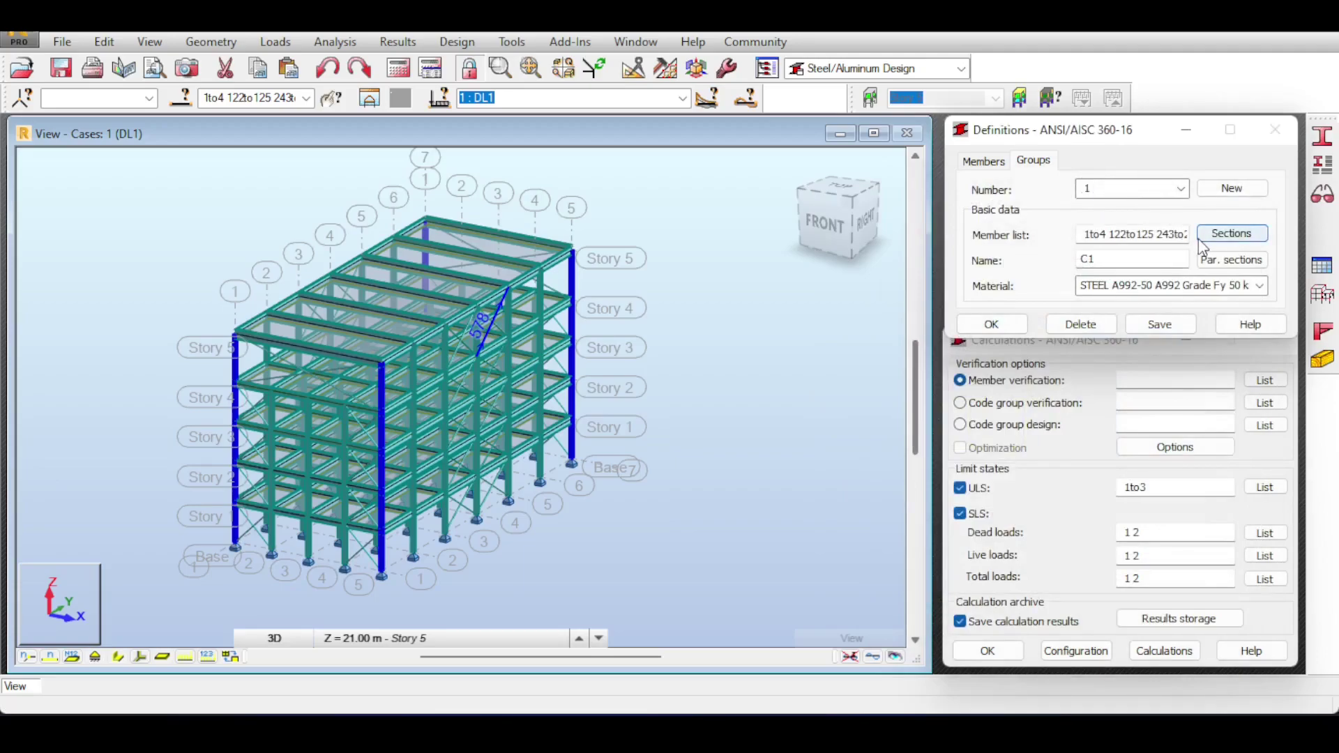
- View the parametrized section definitions for group C1, close them without adding any, and save the group
{"action": "left_click", "coordinate": [1224, 256]}
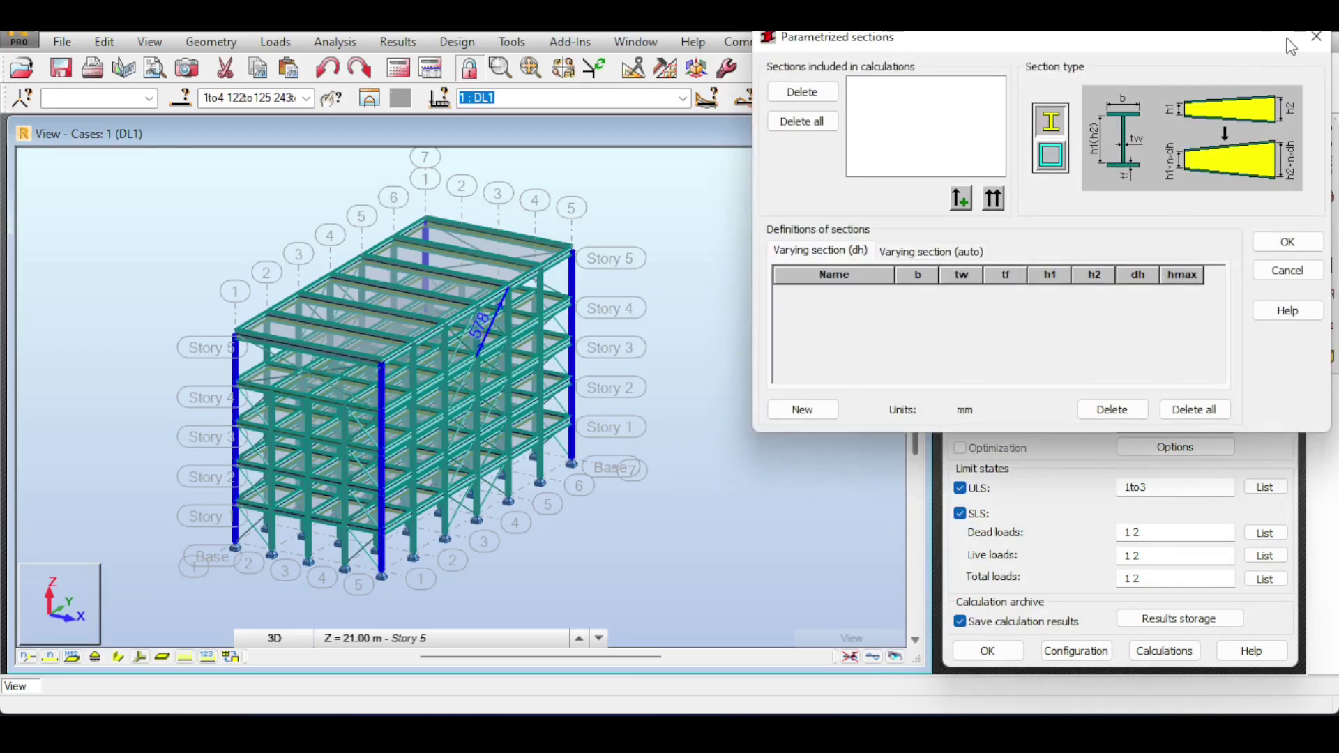
{"action": "left_click", "coordinate": [1317, 37]}
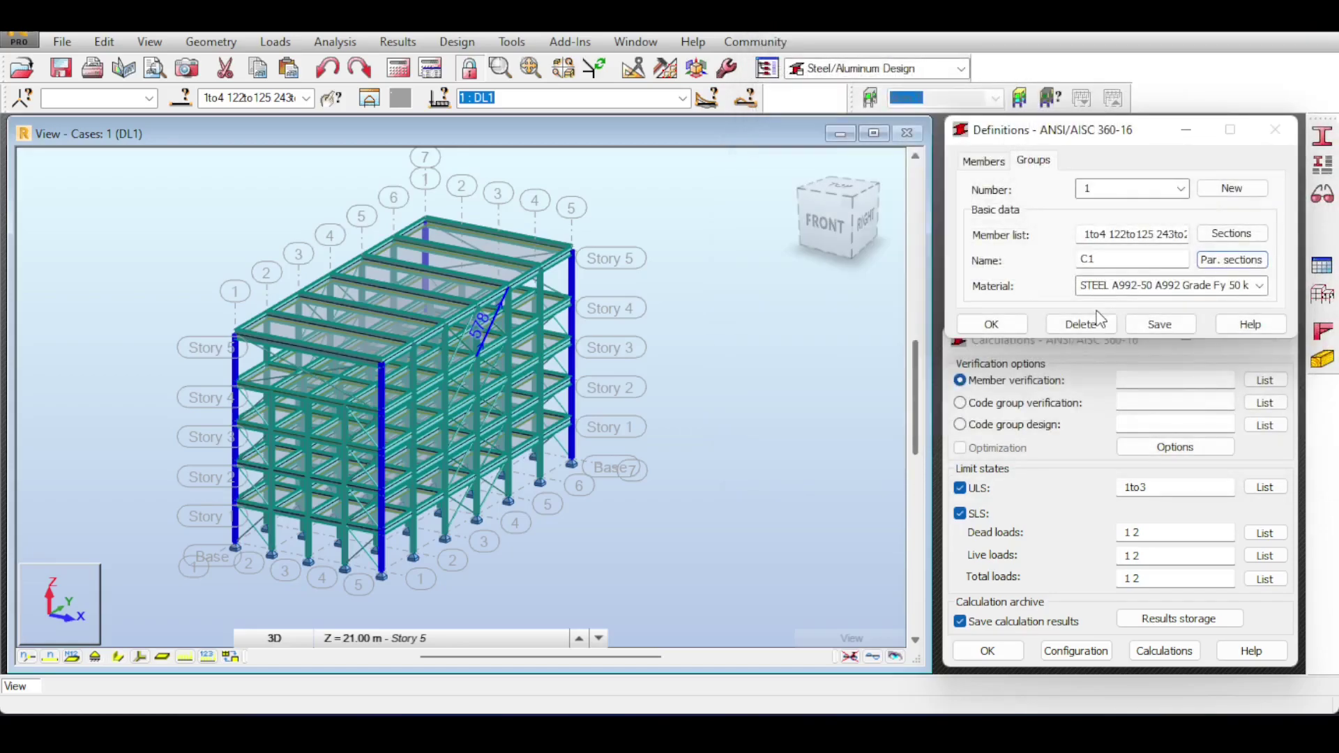
{"action": "left_click", "coordinate": [1164, 327]}
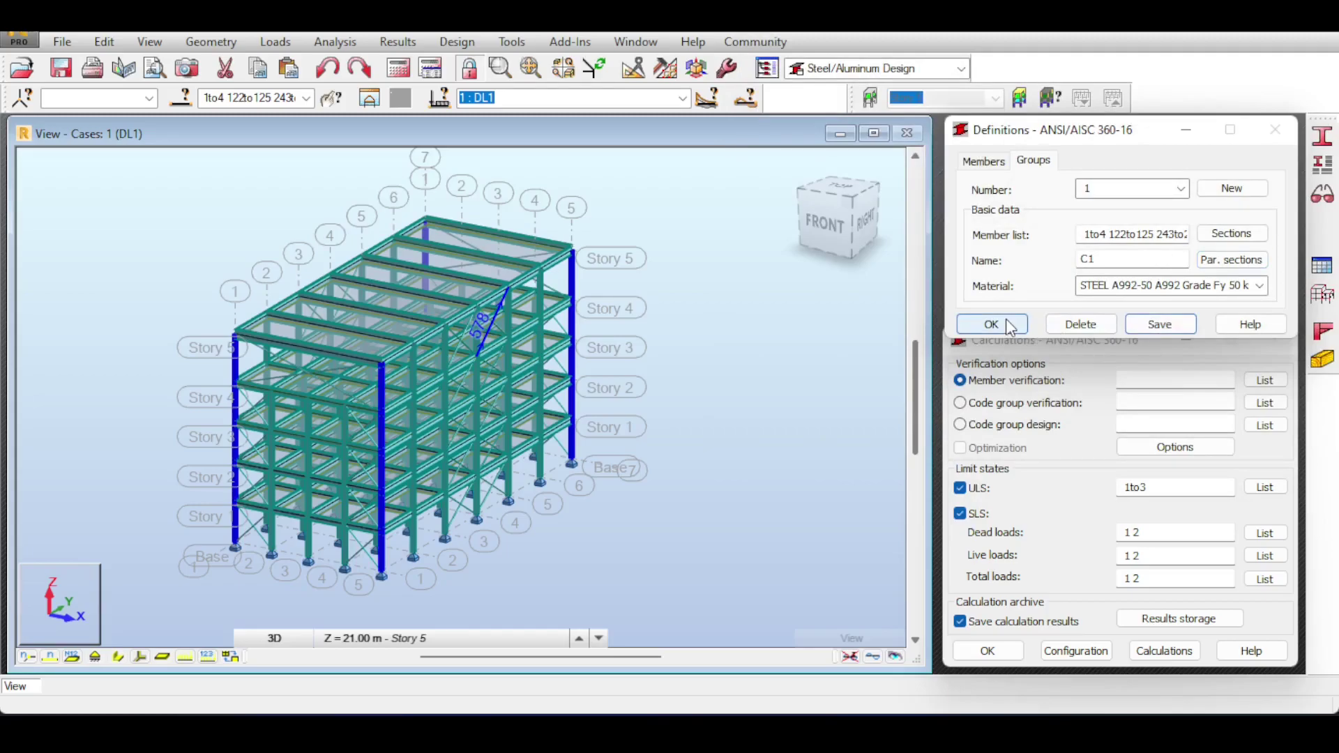
- Create group 2 from all members of section W 14x283, name it C2, and go through its candidate section selection
{"action": "left_click", "coordinate": [1217, 189]}
{"action": "left_click", "coordinate": [1156, 234]}
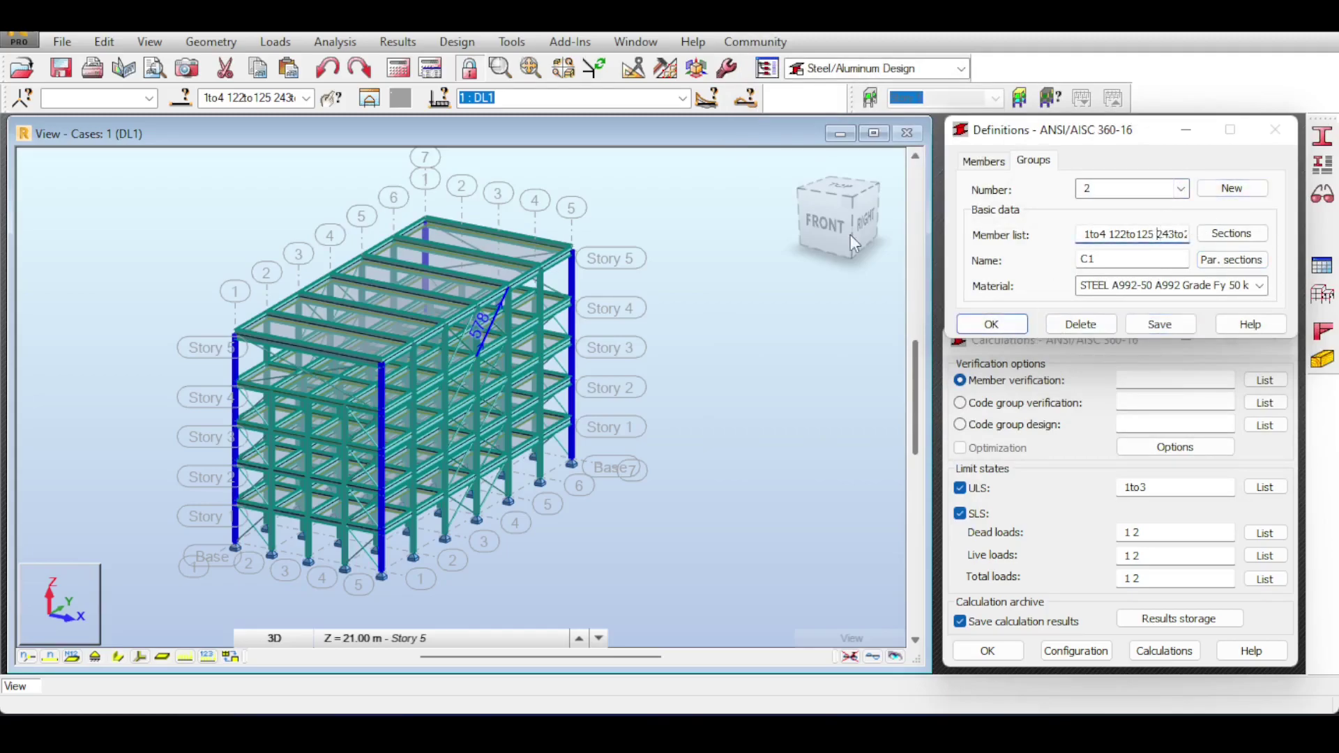
{"action": "left_click", "coordinate": [790, 213]}
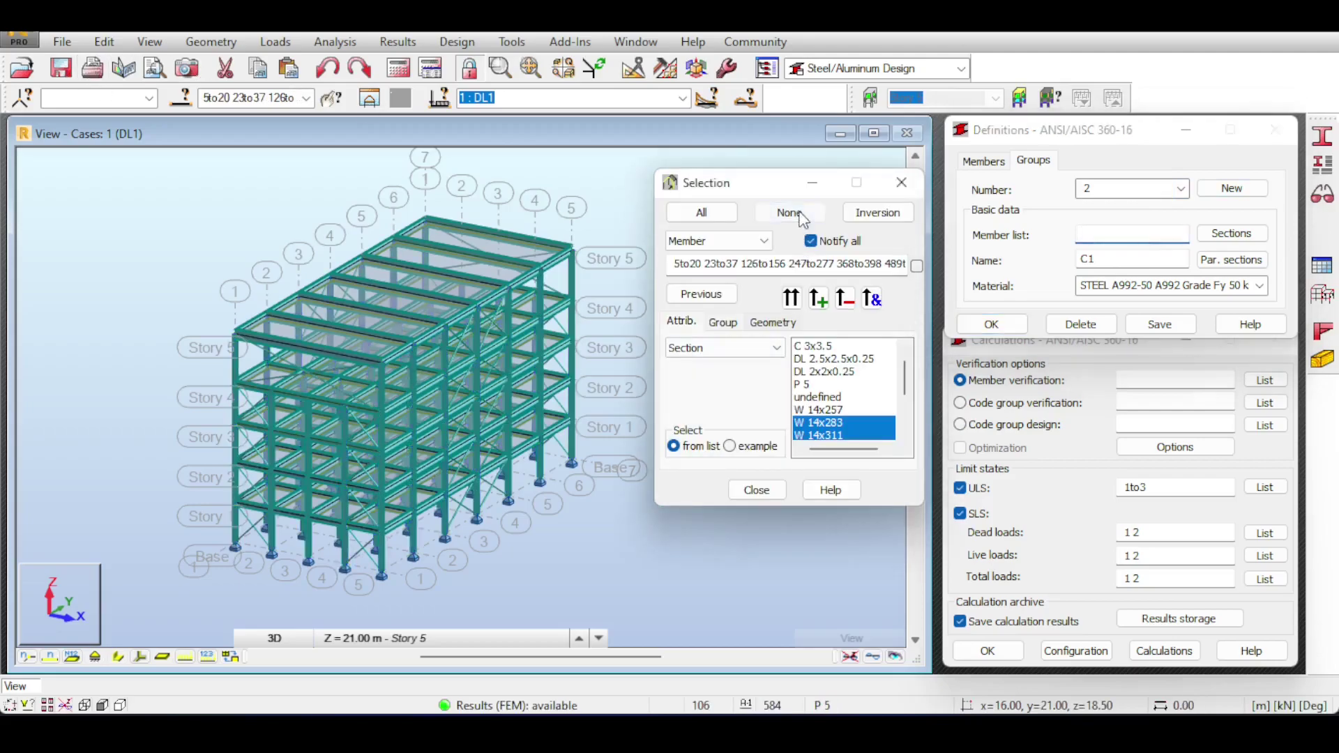
{"action": "left_click", "coordinate": [830, 421]}
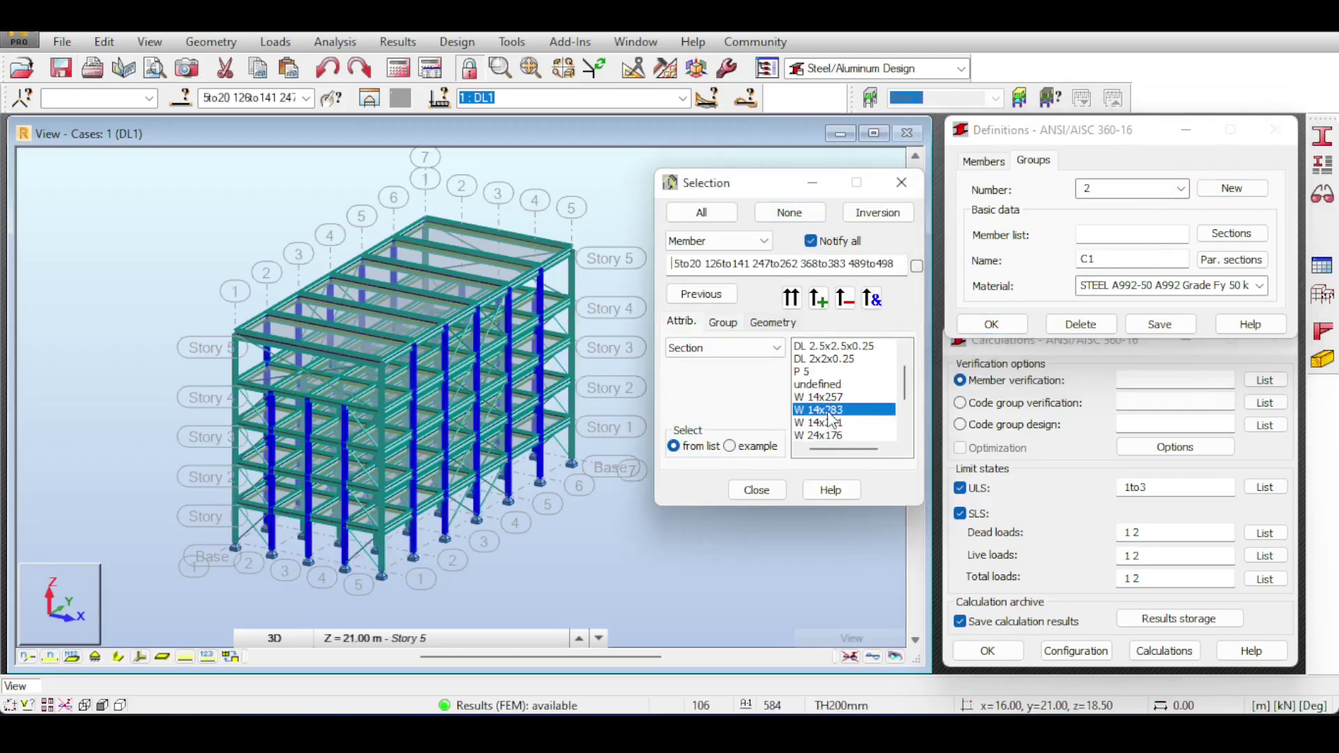
{"action": "left_click", "coordinate": [1095, 235]}
{"action": "left_click", "coordinate": [1100, 259]}
{"action": "type", "text": "2"}
{"action": "left_click", "coordinate": [1217, 239]}
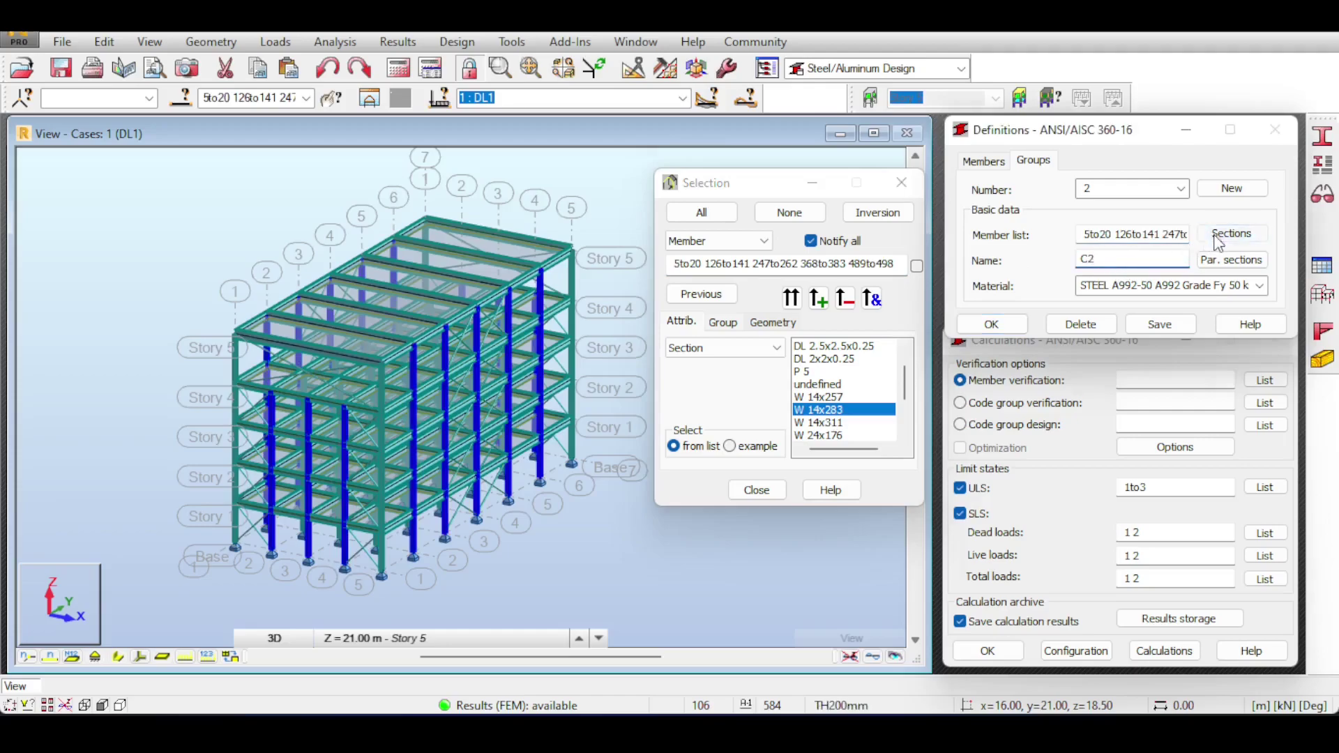
{"action": "left_click", "coordinate": [961, 363]}
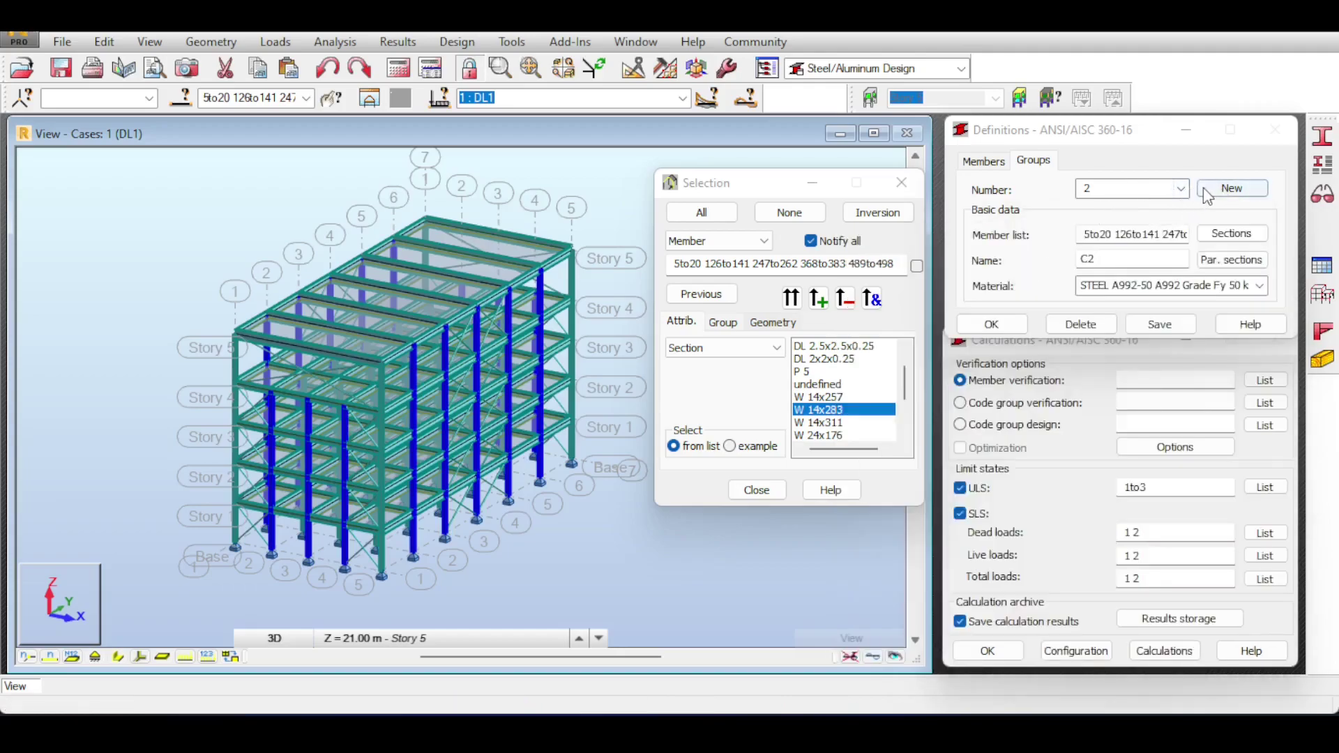
- Define group 3 with all members of section W 14x311 and name it C3
{"action": "left_click", "coordinate": [1142, 233]}
{"action": "key", "text": "ctrl+a"}
{"action": "key", "text": "BackSpace"}
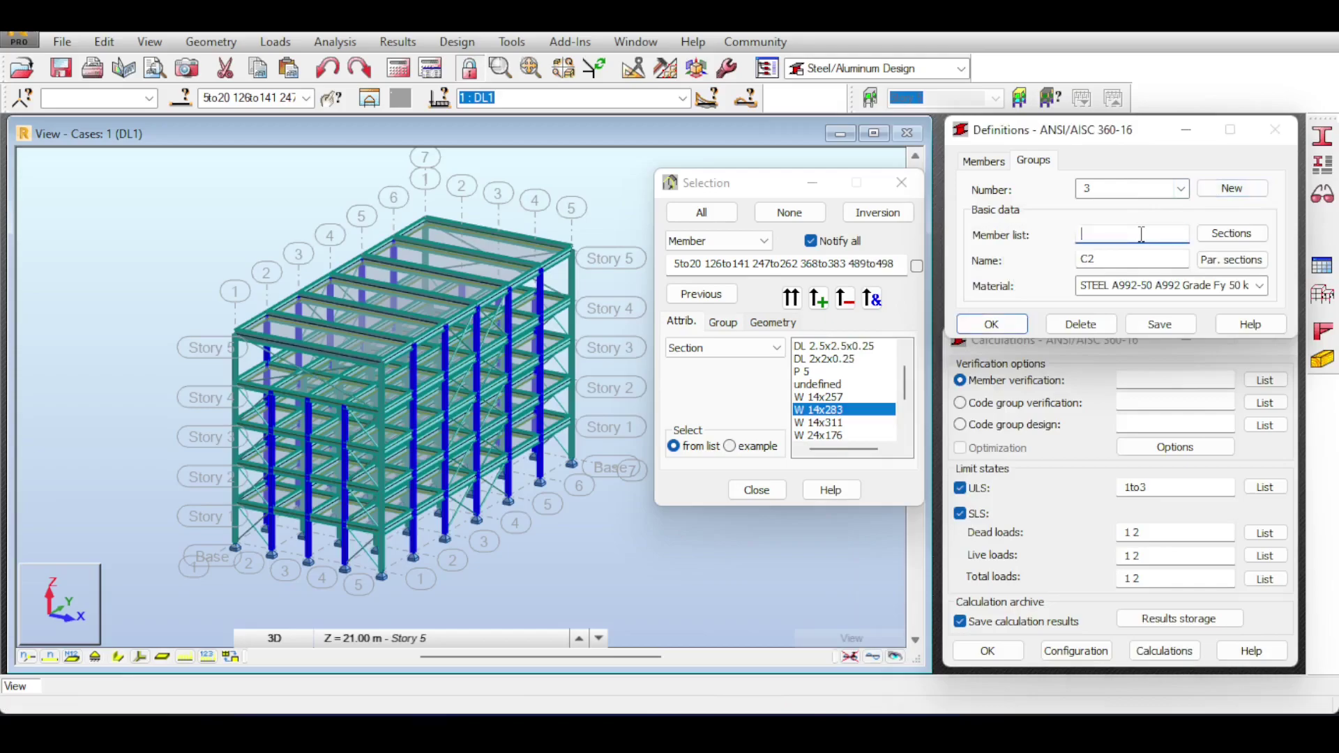
{"action": "left_click", "coordinate": [806, 217]}
{"action": "left_click", "coordinate": [818, 422]}
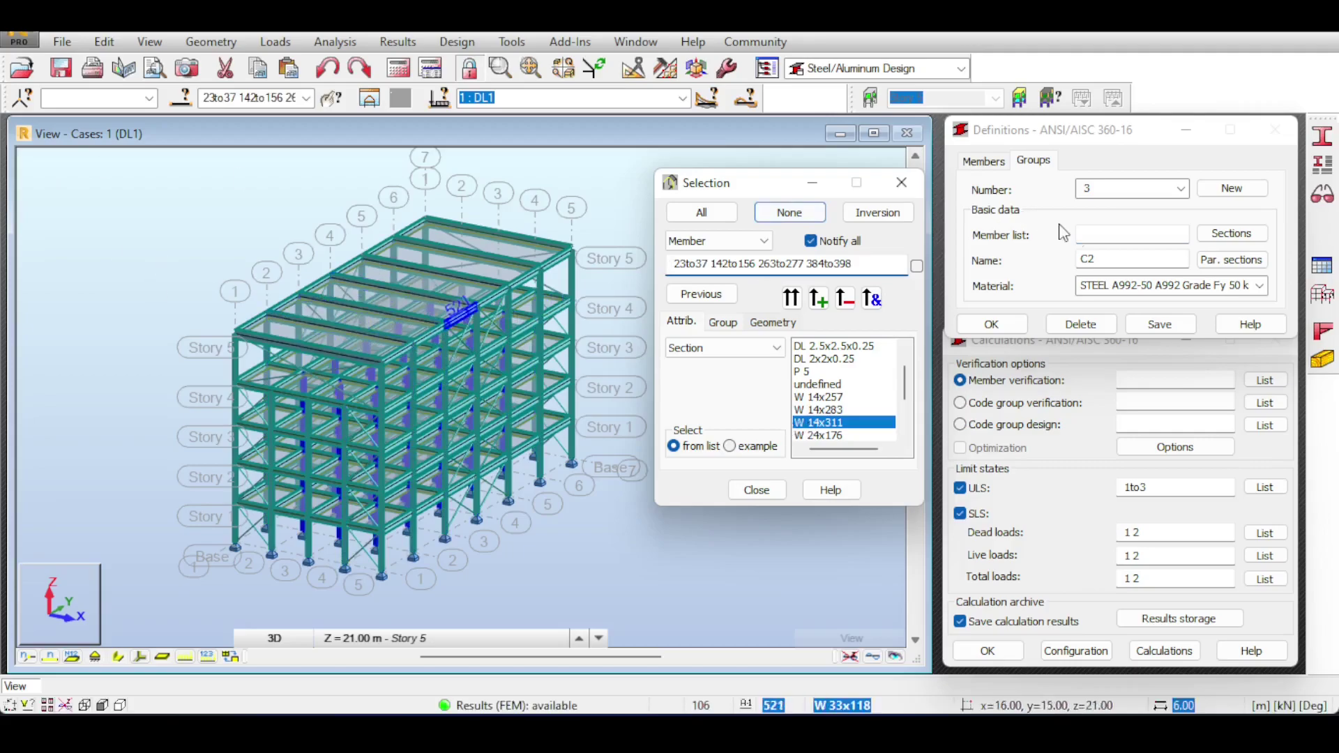
{"action": "left_click", "coordinate": [1109, 234]}
{"action": "left_click", "coordinate": [1106, 258]}
{"action": "key", "text": "BackSpace"}
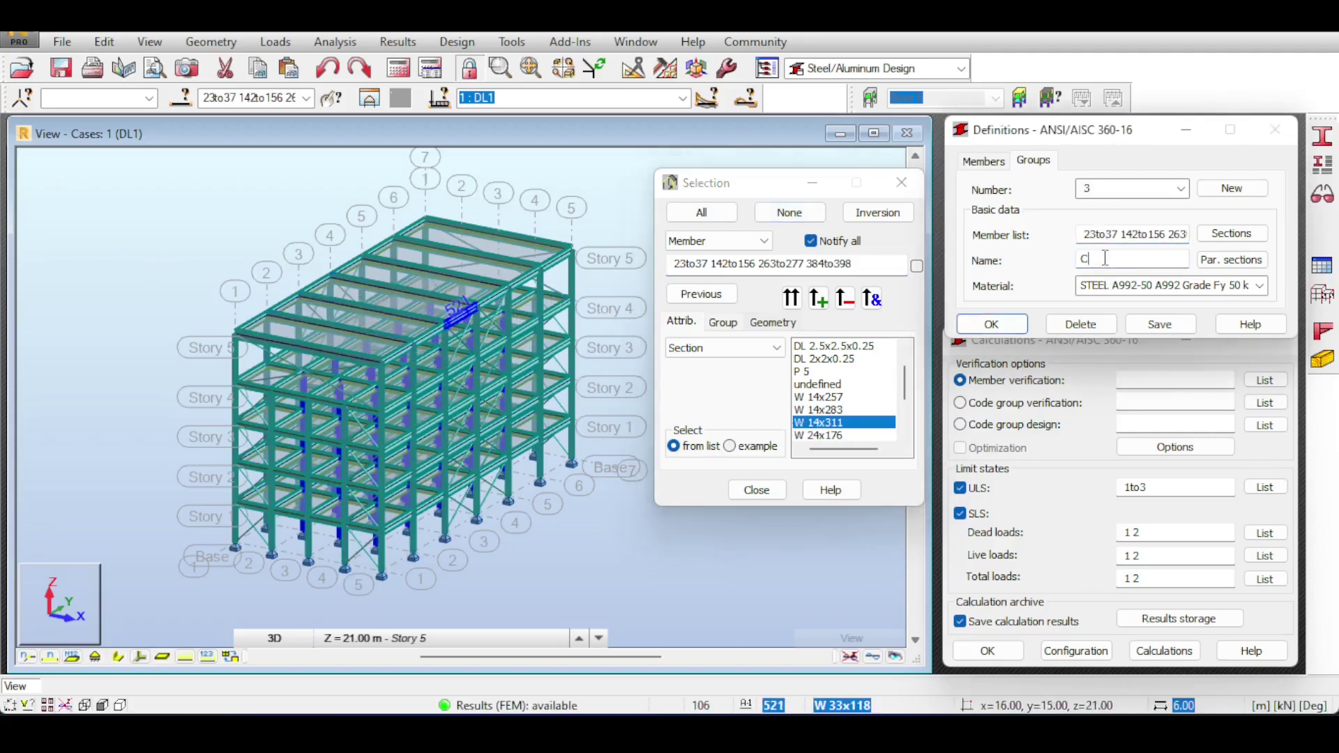
- Check the selected candidate sections of group C3, close the list, and display the definition of group 2
{"action": "left_click", "coordinate": [1232, 232]}
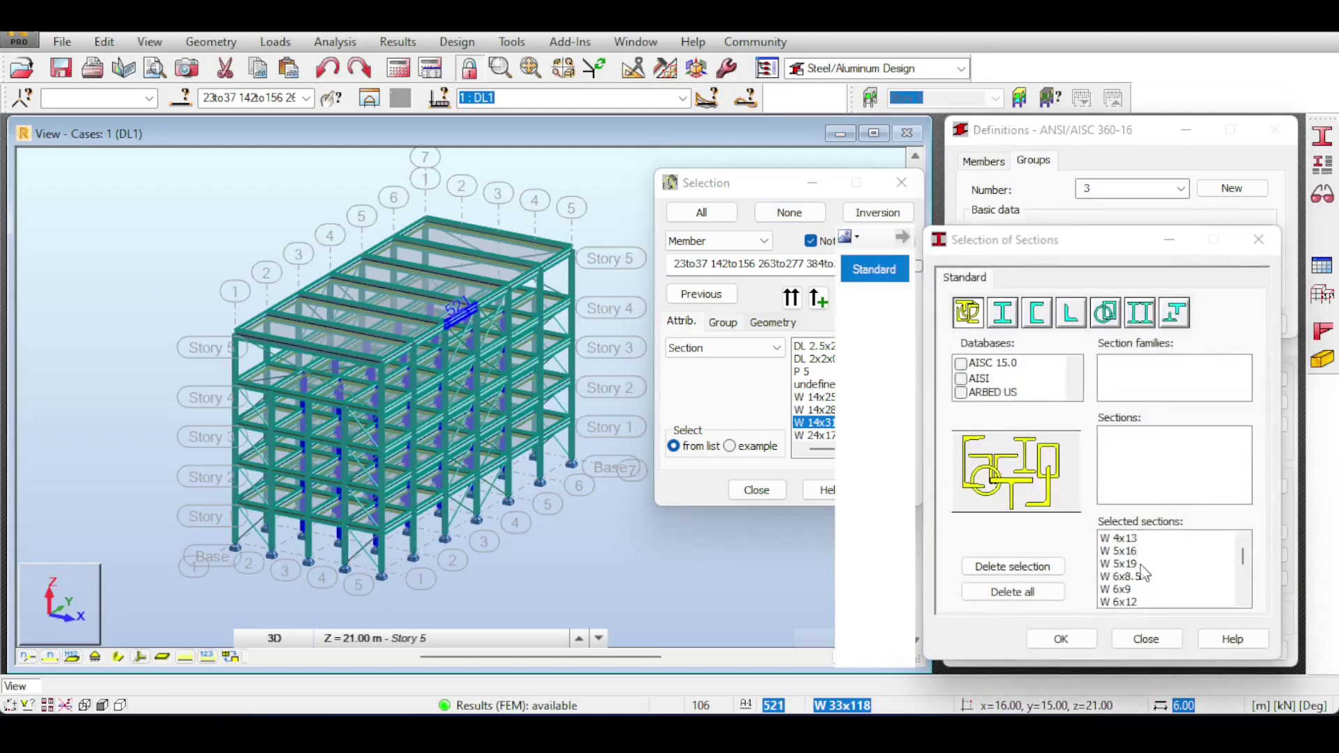
{"action": "left_click", "coordinate": [1154, 641]}
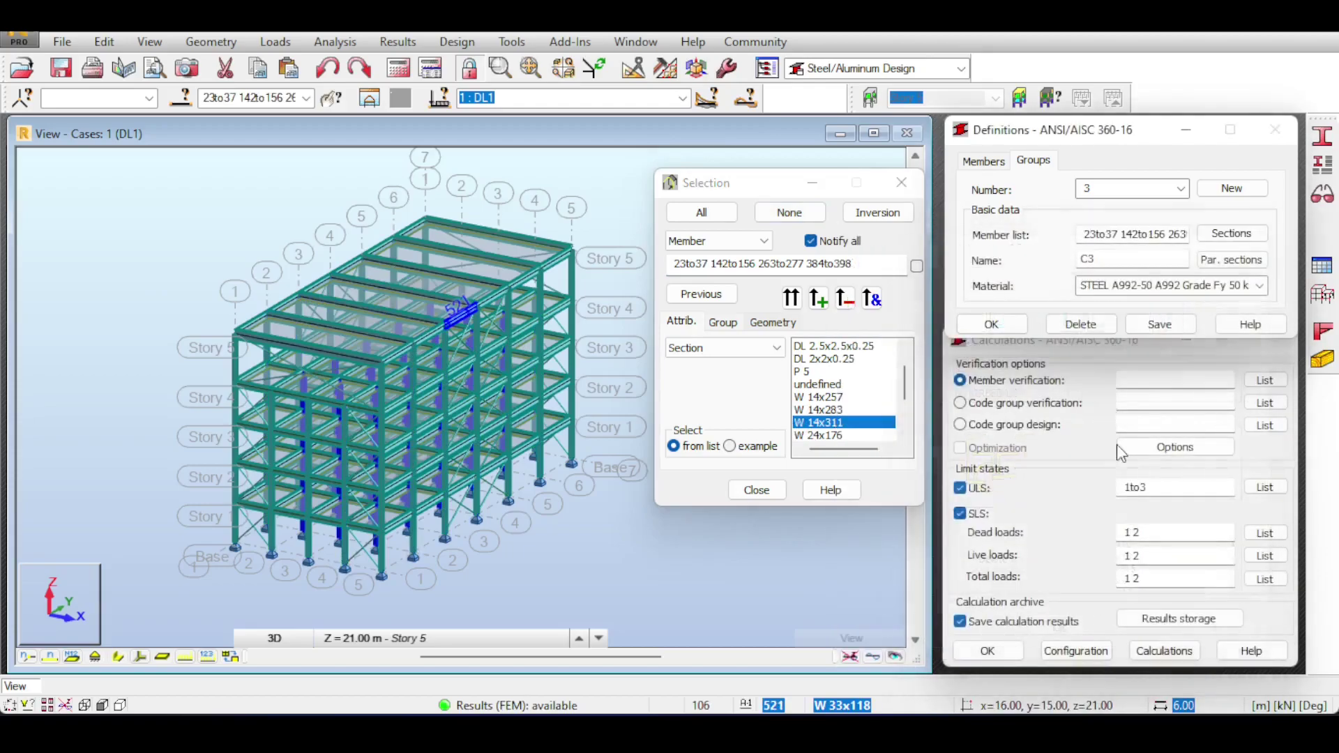
{"action": "left_click", "coordinate": [1180, 188]}
{"action": "left_click", "coordinate": [1161, 220]}
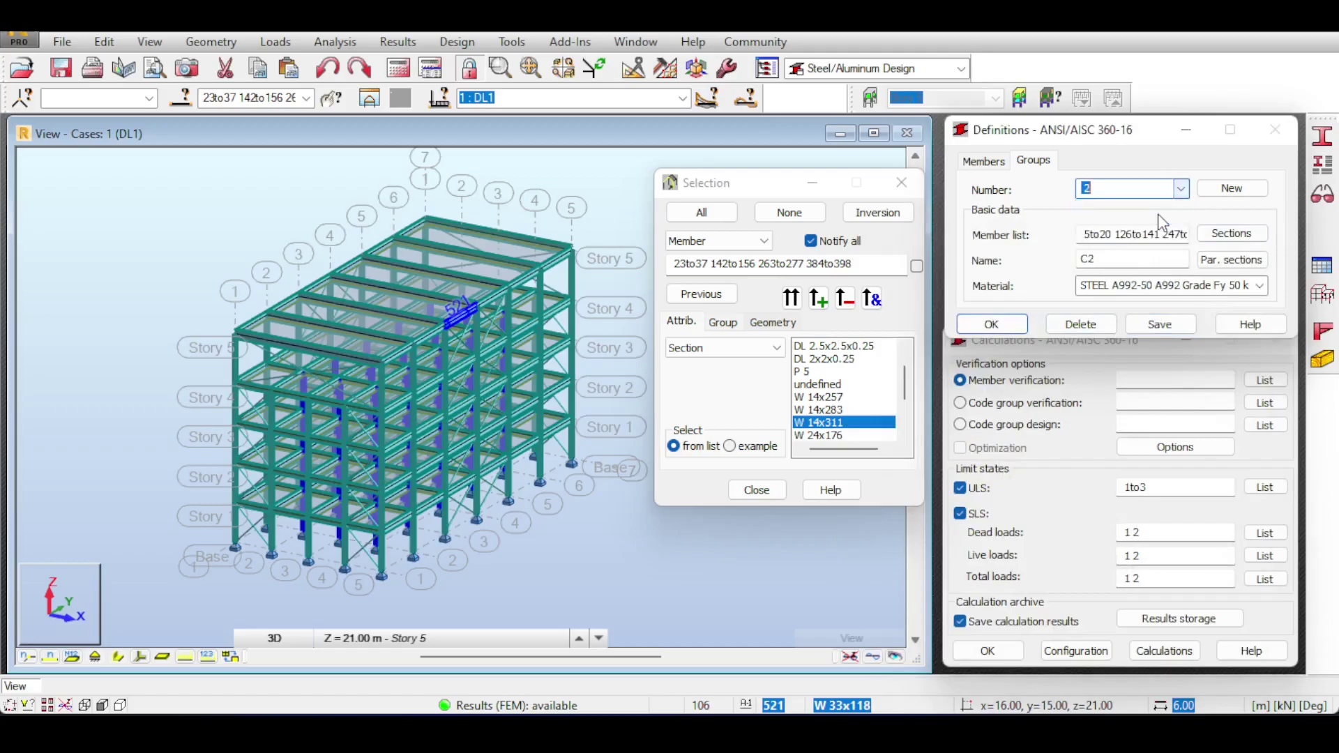
- Review the saved definitions of groups 1, 2 and 3 one after another
{"action": "left_click", "coordinate": [1180, 189]}
{"action": "left_click", "coordinate": [1161, 207]}
{"action": "left_click", "coordinate": [1180, 189]}
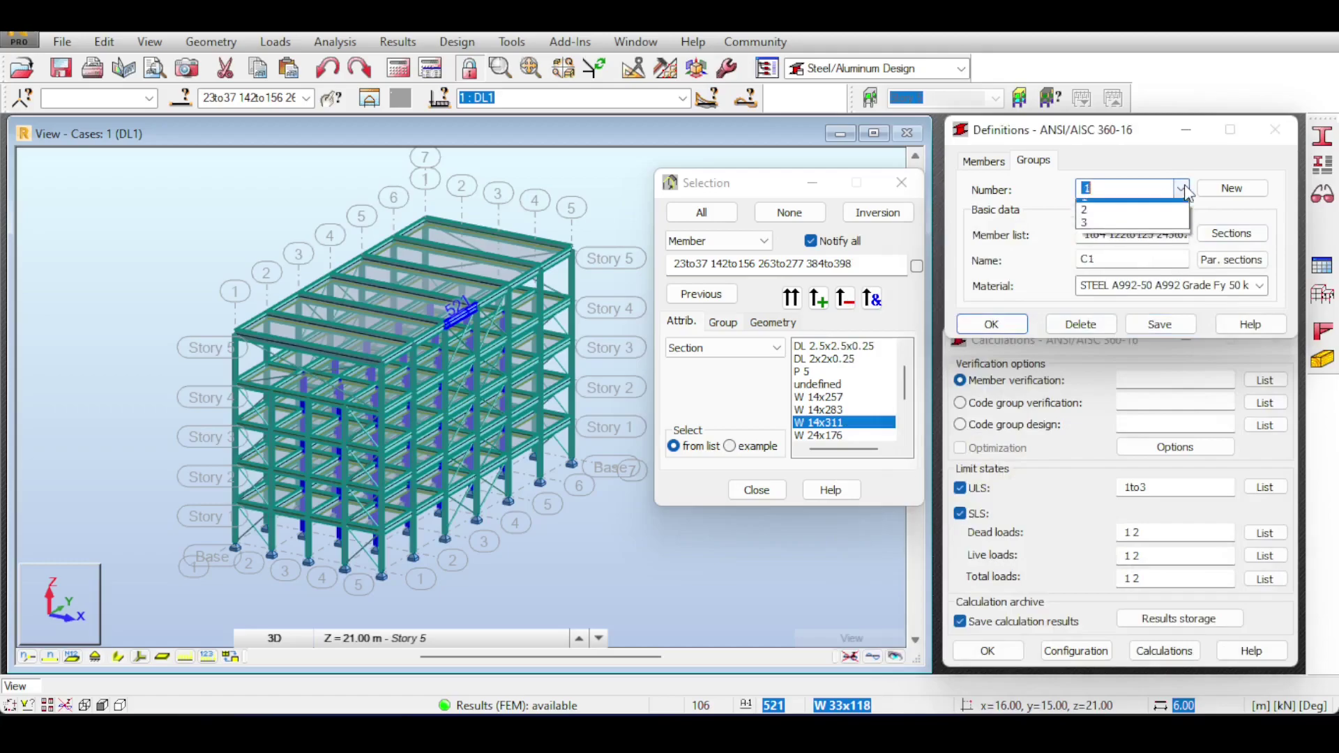
{"action": "left_click", "coordinate": [1166, 233]}
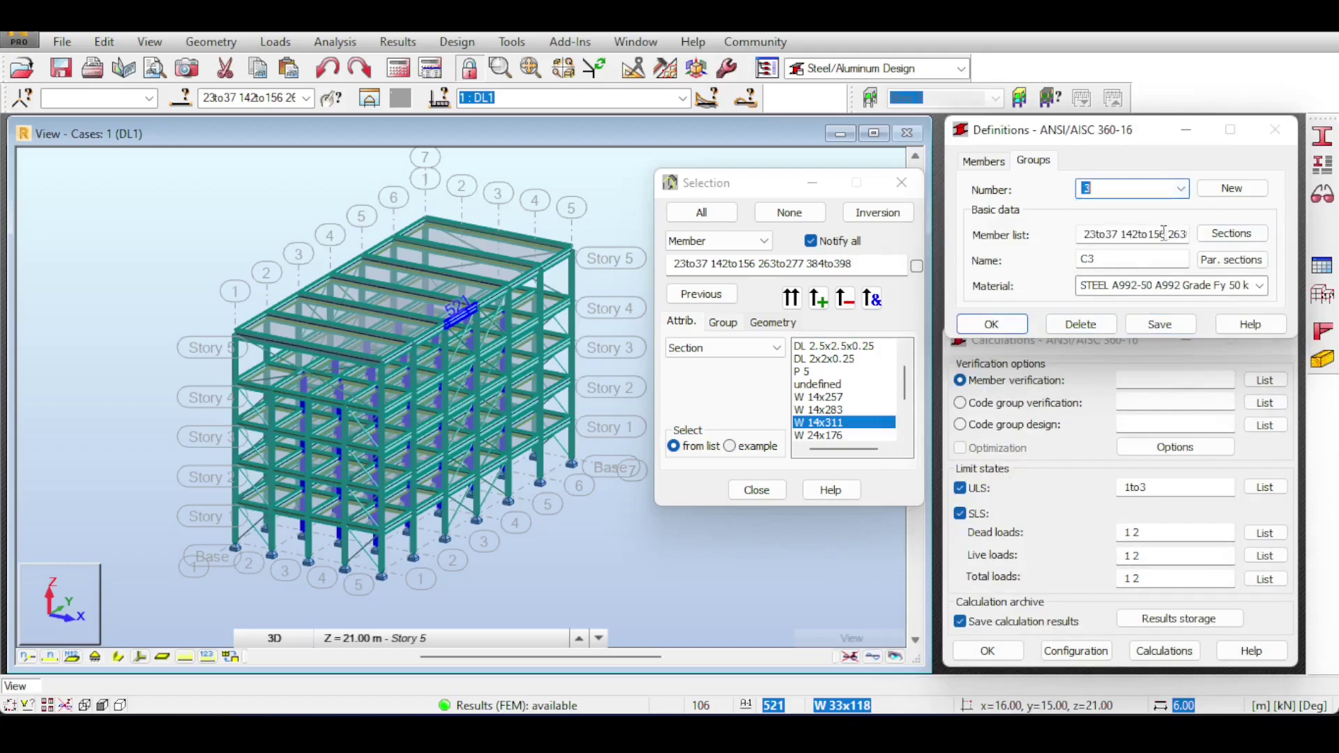
- Start new group 4, clear the member list carried over from group 3, and name the group B1
{"action": "left_click", "coordinate": [1232, 189]}
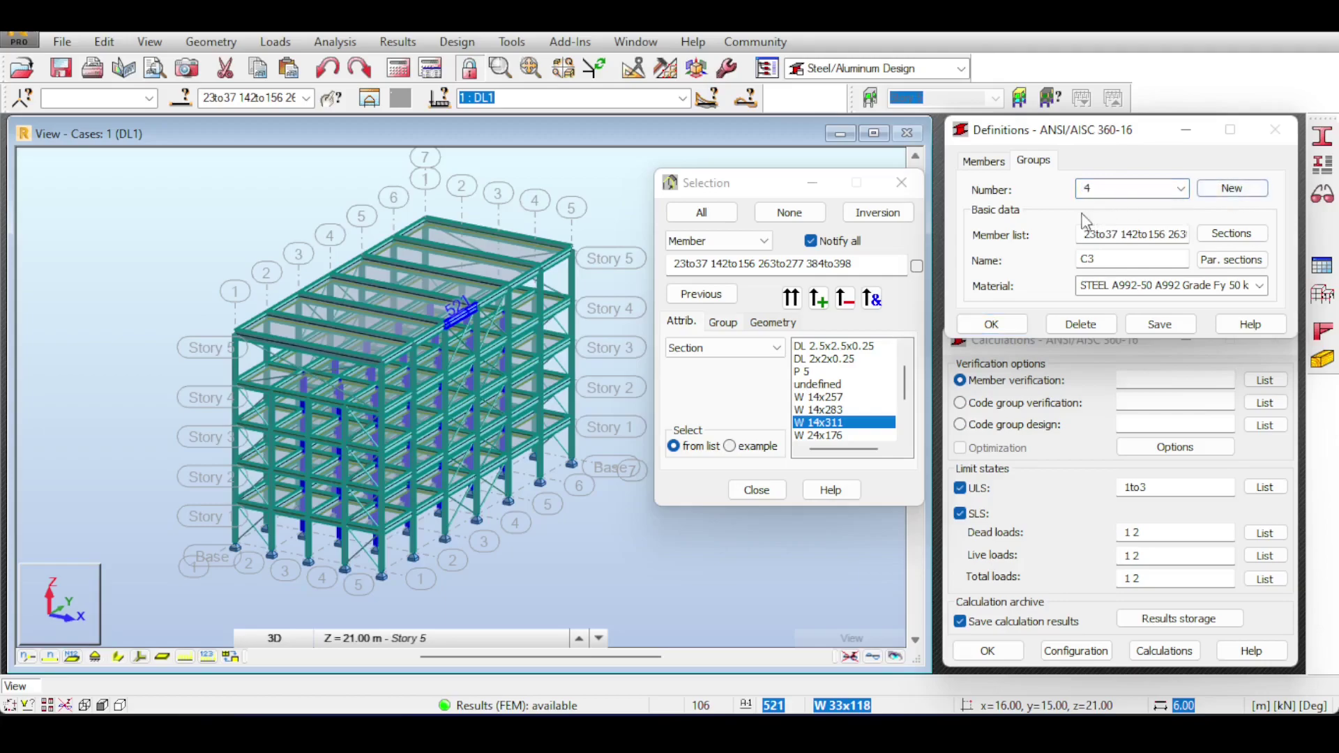
{"action": "left_click_drag", "start_coordinate": [780, 193], "coordinate": [987, 268]}
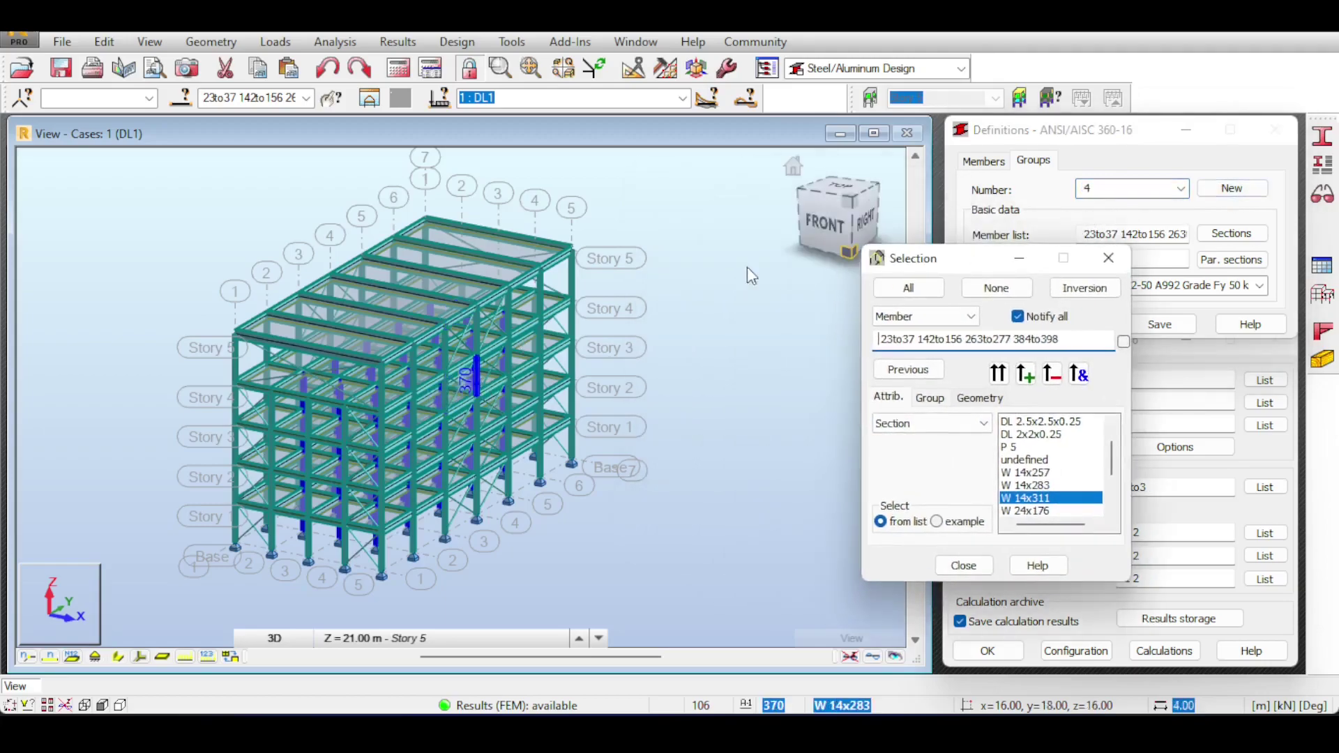
{"action": "left_click_drag", "start_coordinate": [903, 268], "coordinate": [732, 217]}
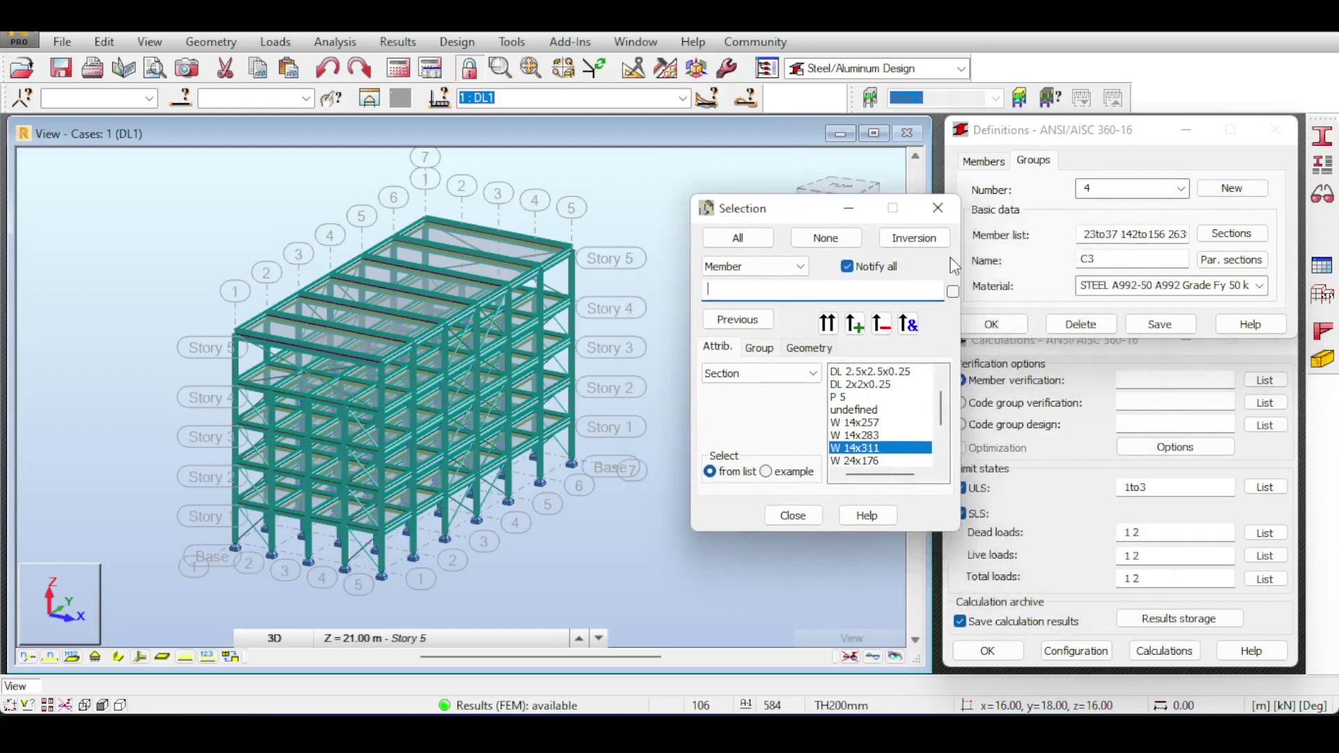
{"action": "left_click", "coordinate": [847, 265]}
{"action": "left_click_drag", "start_coordinate": [808, 215], "coordinate": [747, 191]}
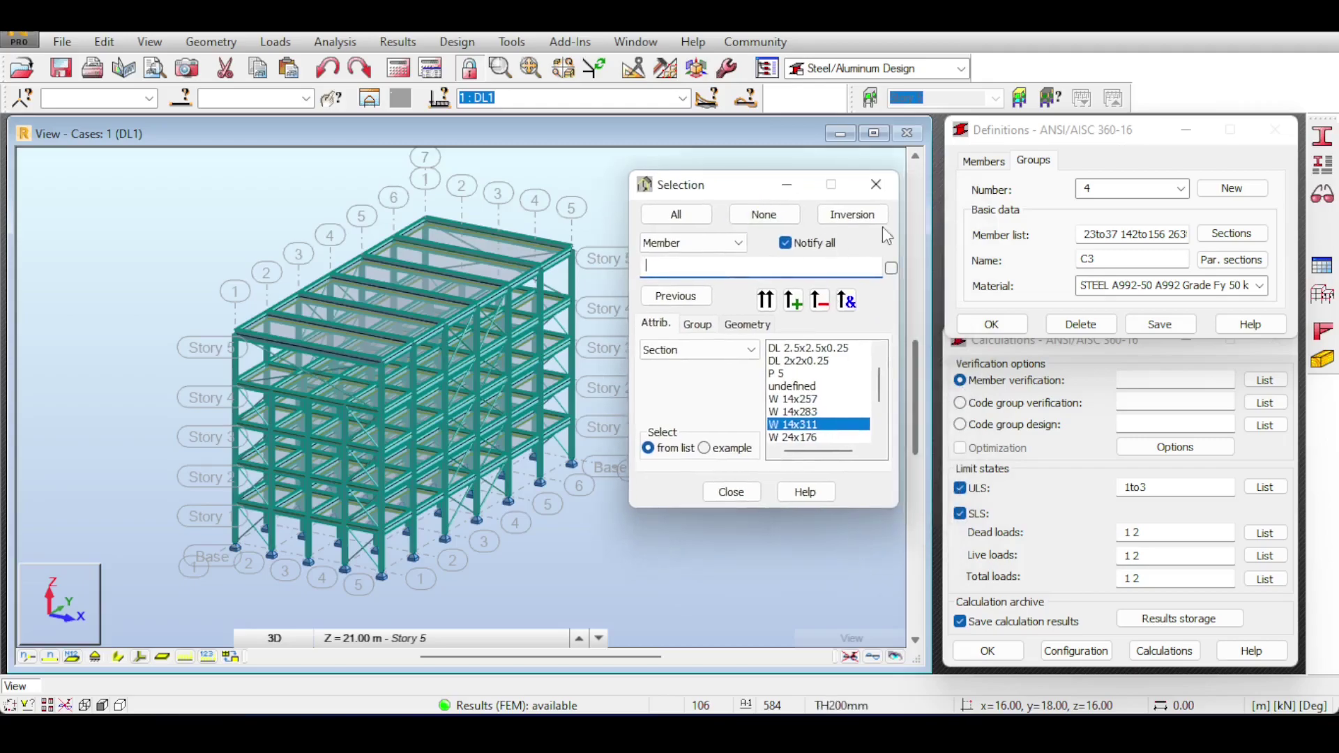
{"action": "triple_click", "coordinate": [1152, 242]}
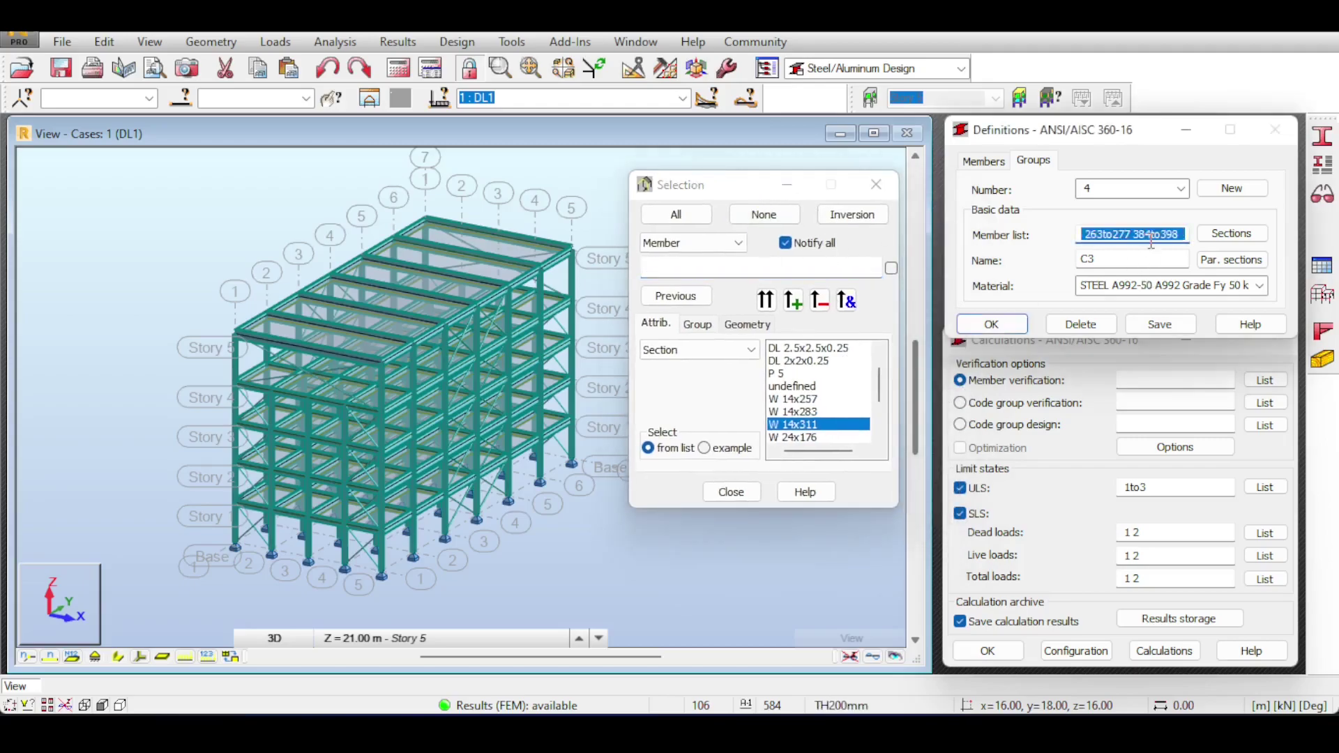
{"action": "key", "text": "Delete"}
{"action": "double_click", "coordinate": [1089, 259]}
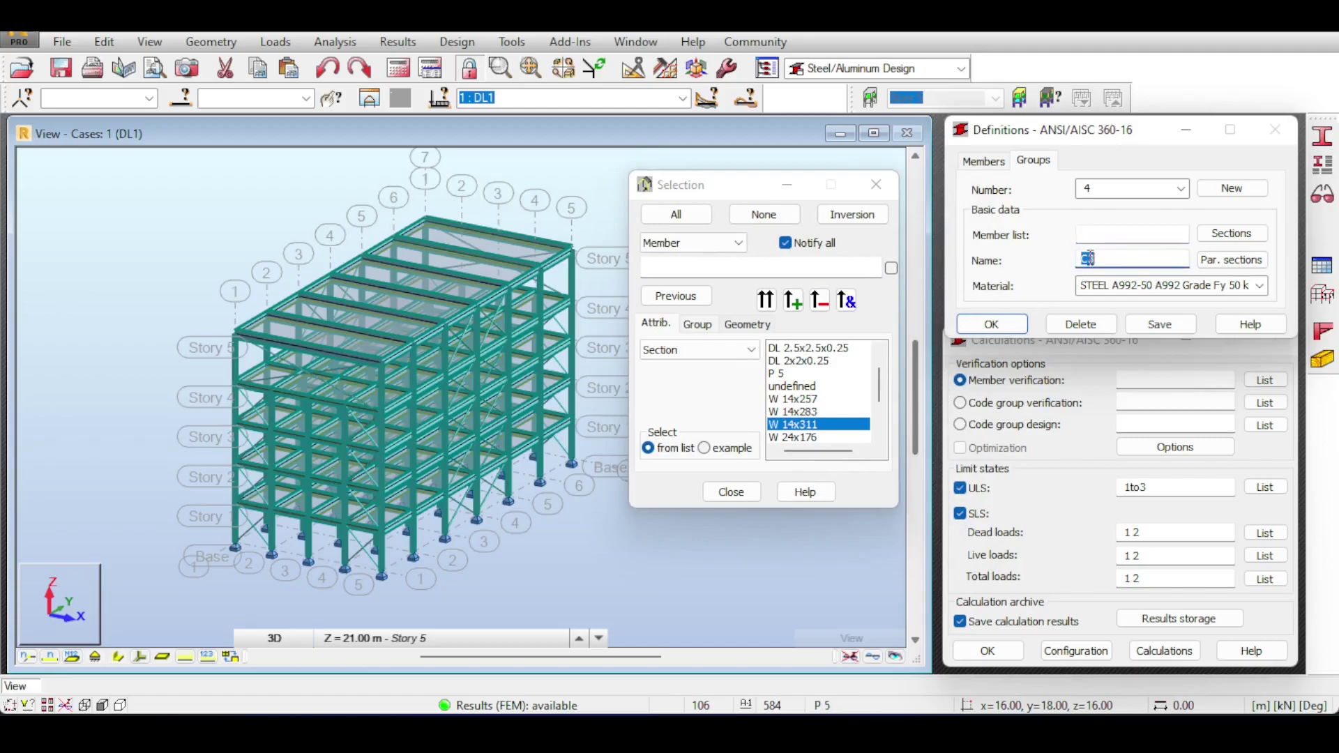
- Assign all members of section W 24x176 to group B1, check its candidate sections, and save the group
{"action": "left_click", "coordinate": [795, 438]}
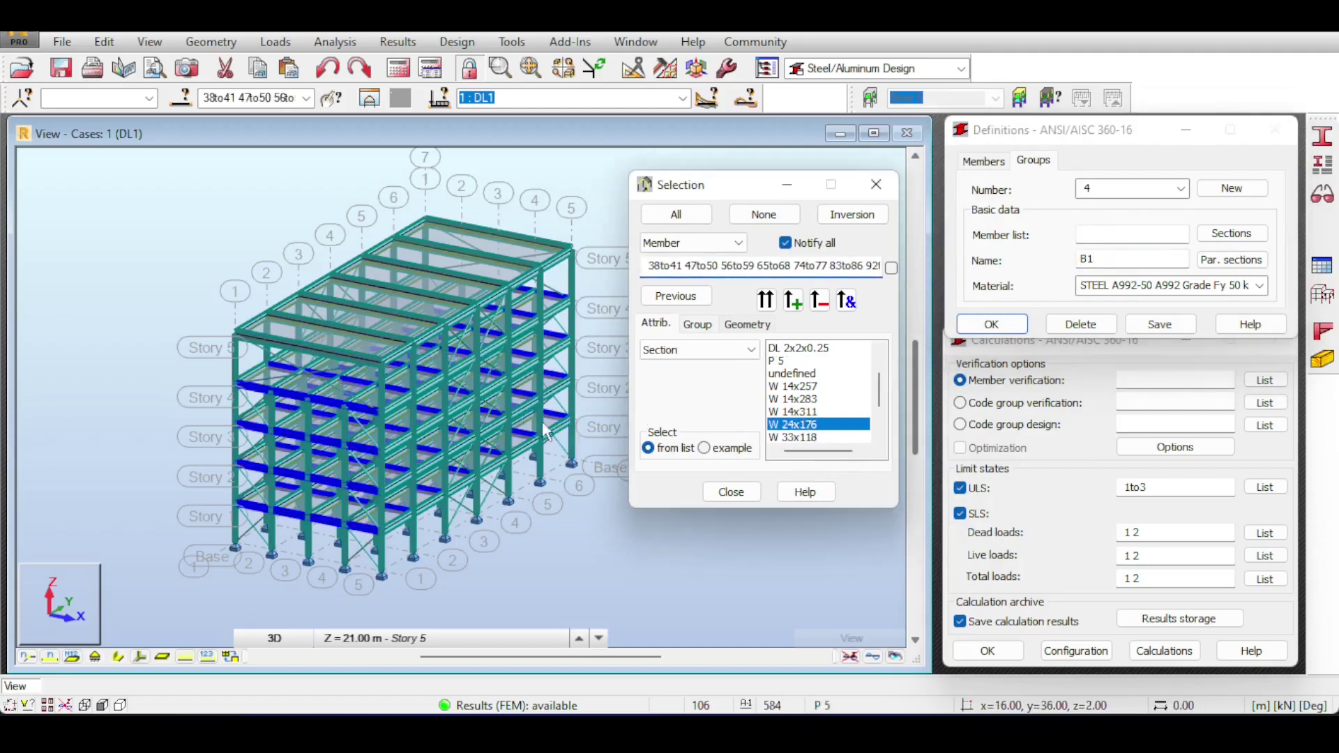
{"action": "left_click", "coordinate": [1089, 242]}
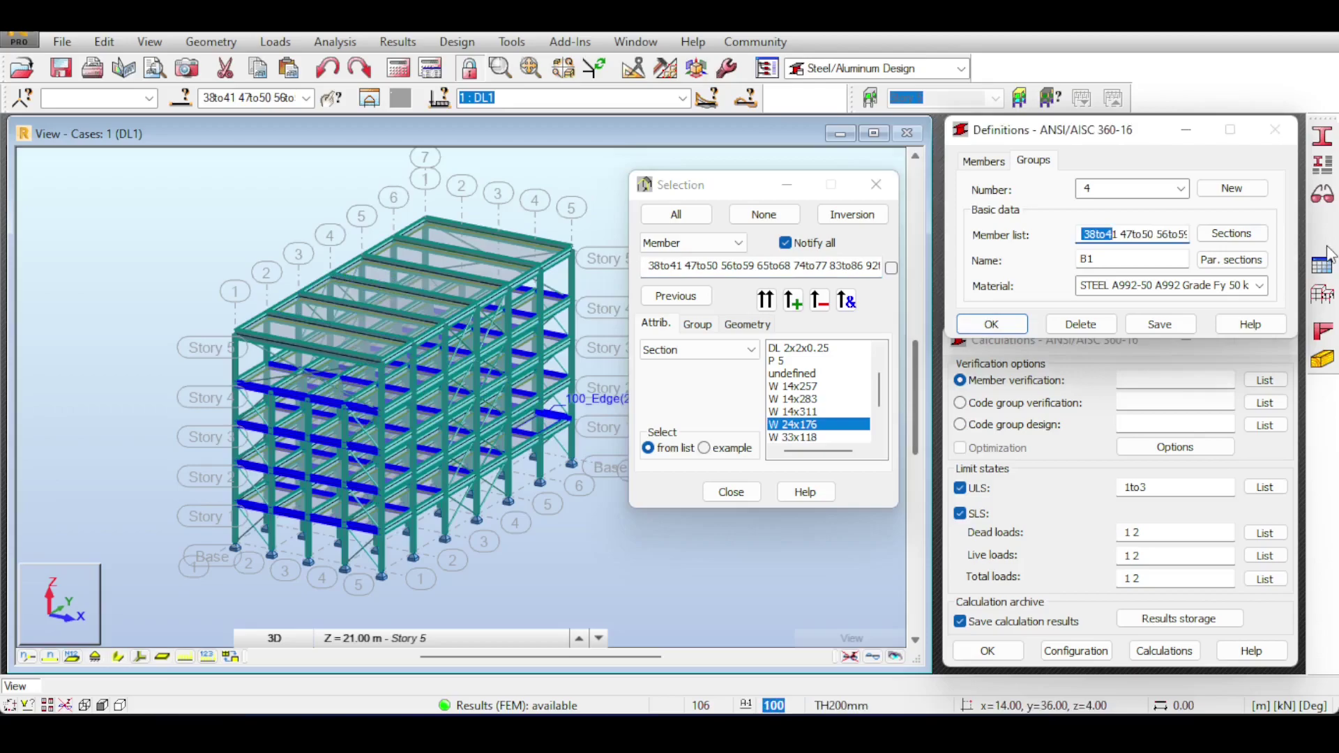
{"action": "left_click", "coordinate": [1221, 235]}
{"action": "left_click", "coordinate": [1131, 640]}
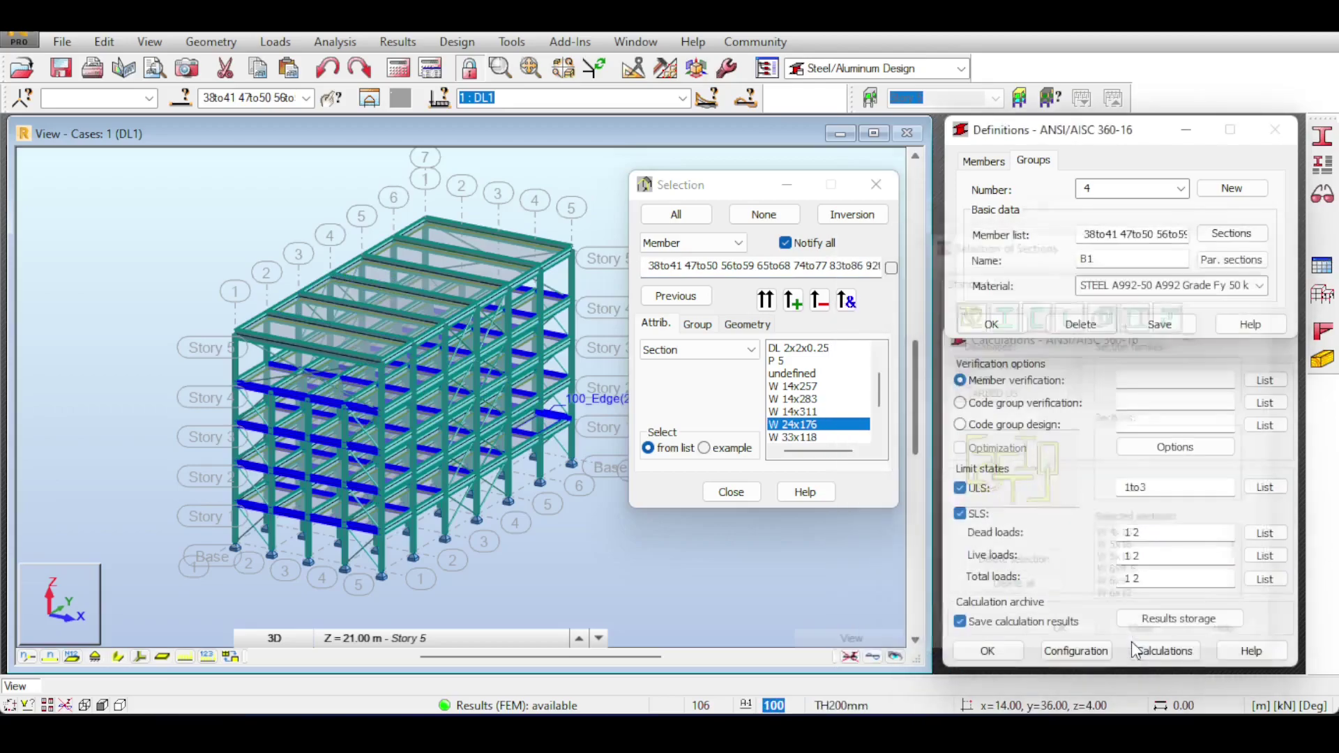
{"action": "left_click", "coordinate": [1160, 324]}
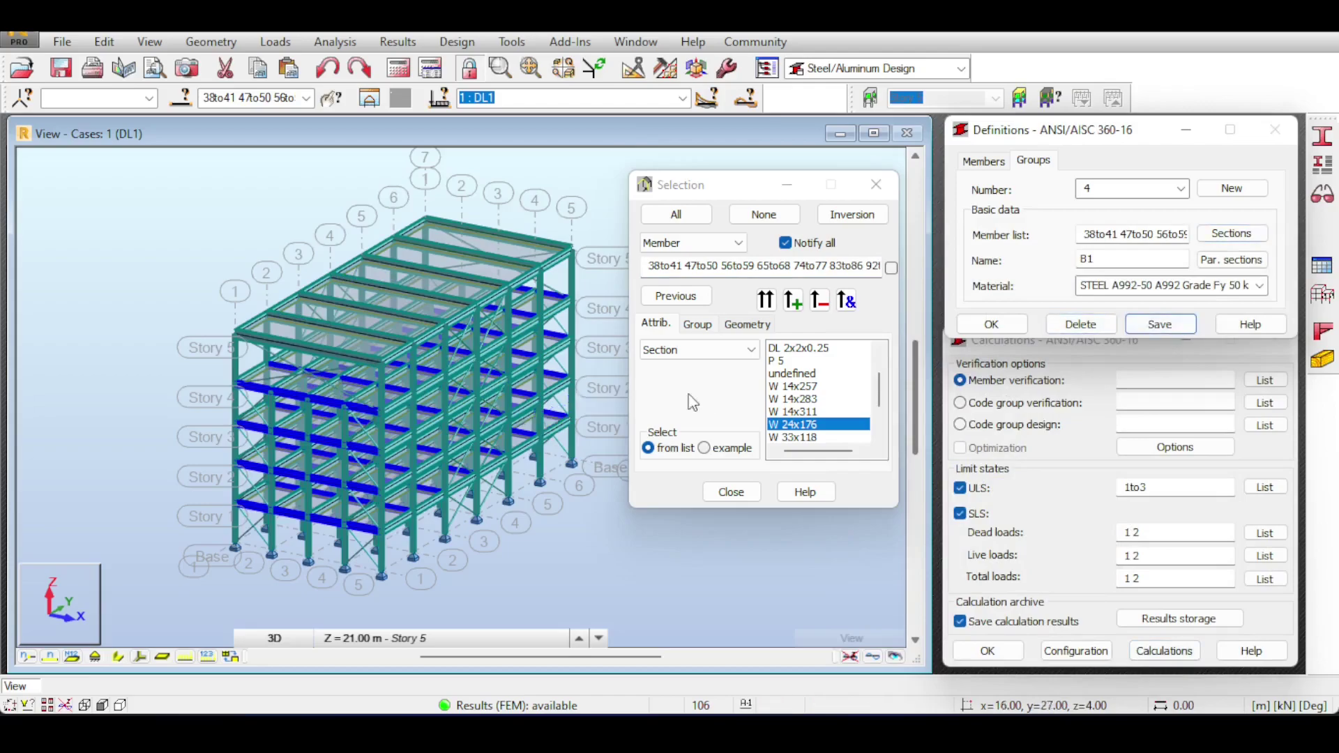
- Clear the member selection in the model and start defining new group 5
{"action": "left_click", "coordinate": [679, 390]}
{"action": "left_click", "coordinate": [764, 215]}
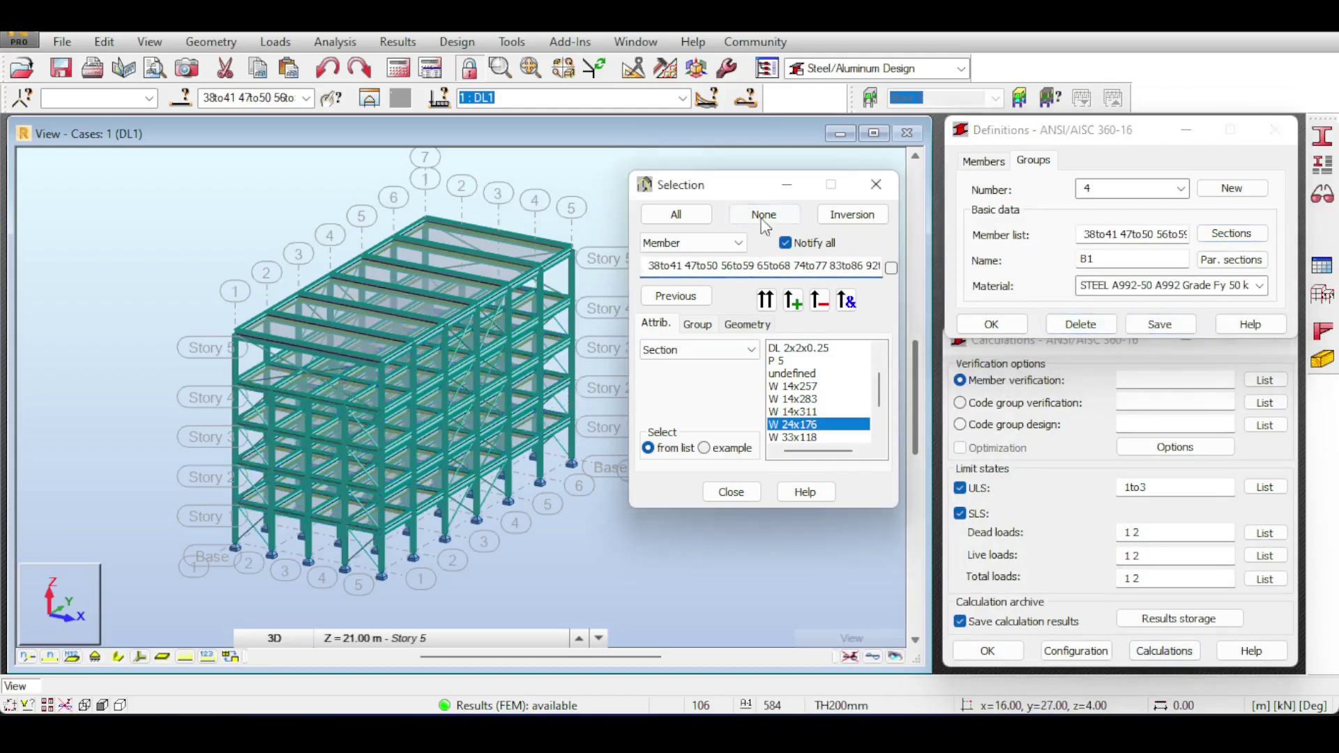
{"action": "left_click", "coordinate": [1231, 188]}
{"action": "left_click", "coordinate": [1182, 188]}
{"action": "left_click", "coordinate": [1133, 258]}
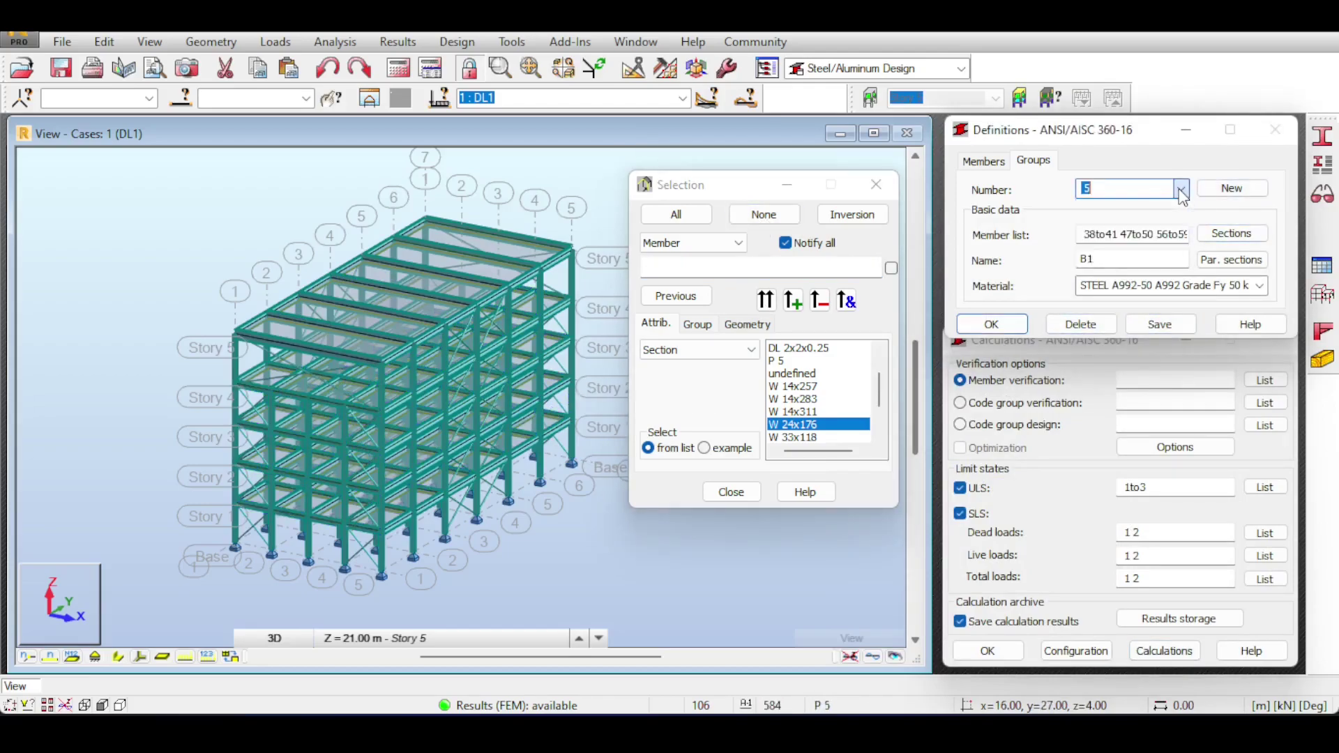
- Select all members of section P 5 and enter them as the member list of group 7, Bars
{"action": "left_click", "coordinate": [954, 380]}
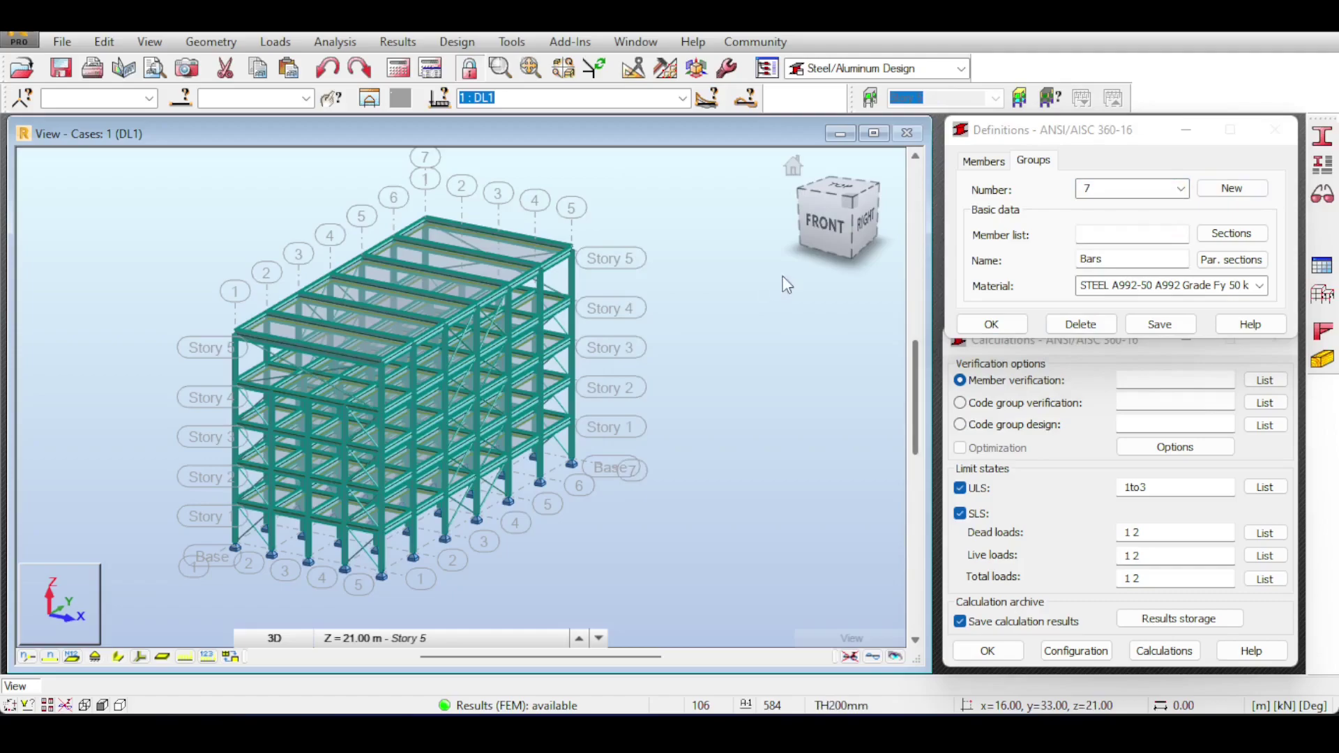
{"action": "left_click", "coordinate": [179, 100]}
{"action": "left_click", "coordinate": [781, 399]}
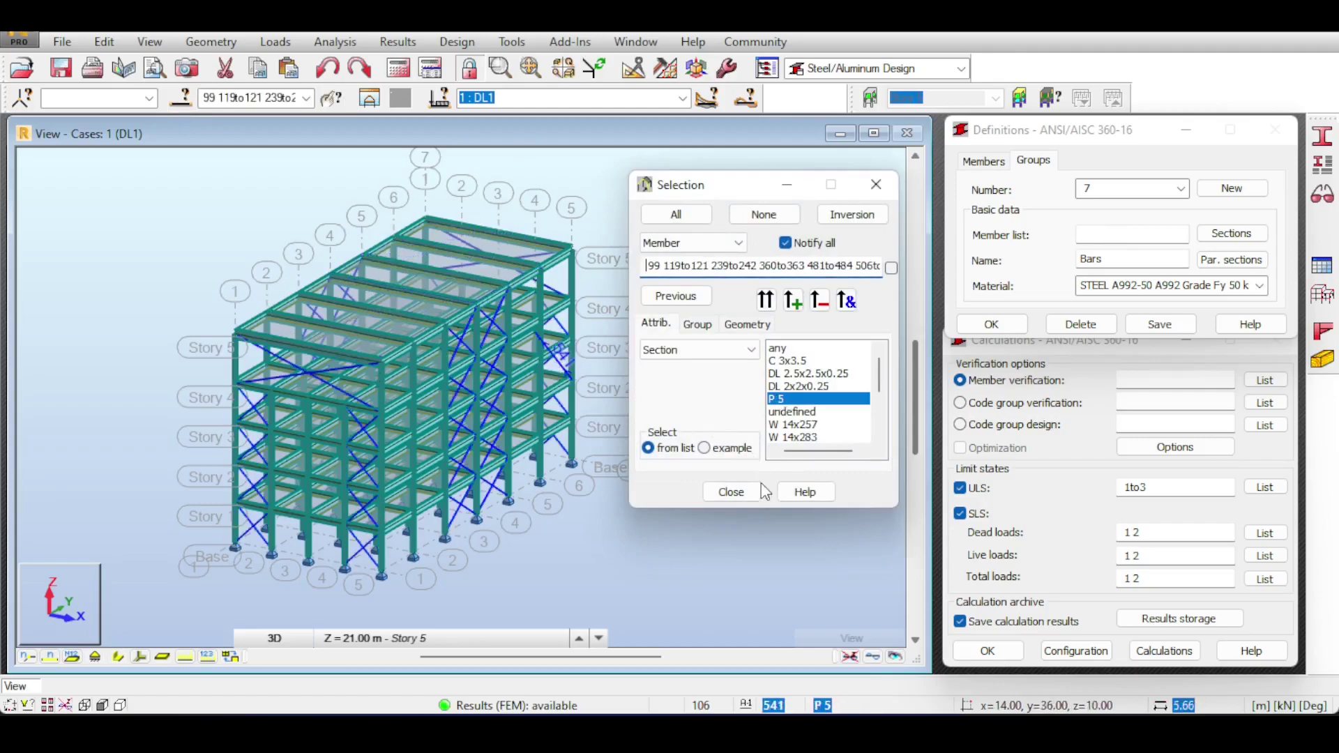
{"action": "left_click", "coordinate": [730, 492]}
{"action": "left_click", "coordinate": [1133, 235]}
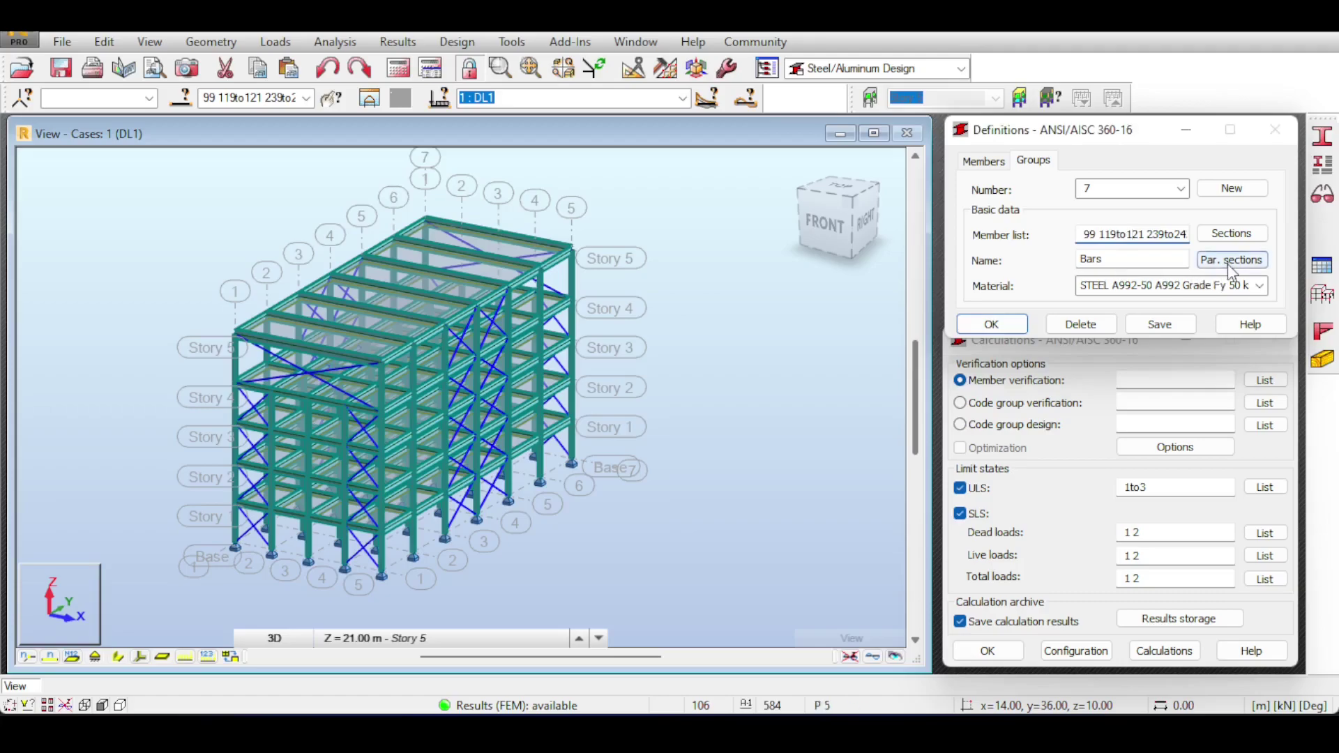
- Remove all W sections from the candidate section selection of group Bars
{"action": "left_click", "coordinate": [1230, 235]}
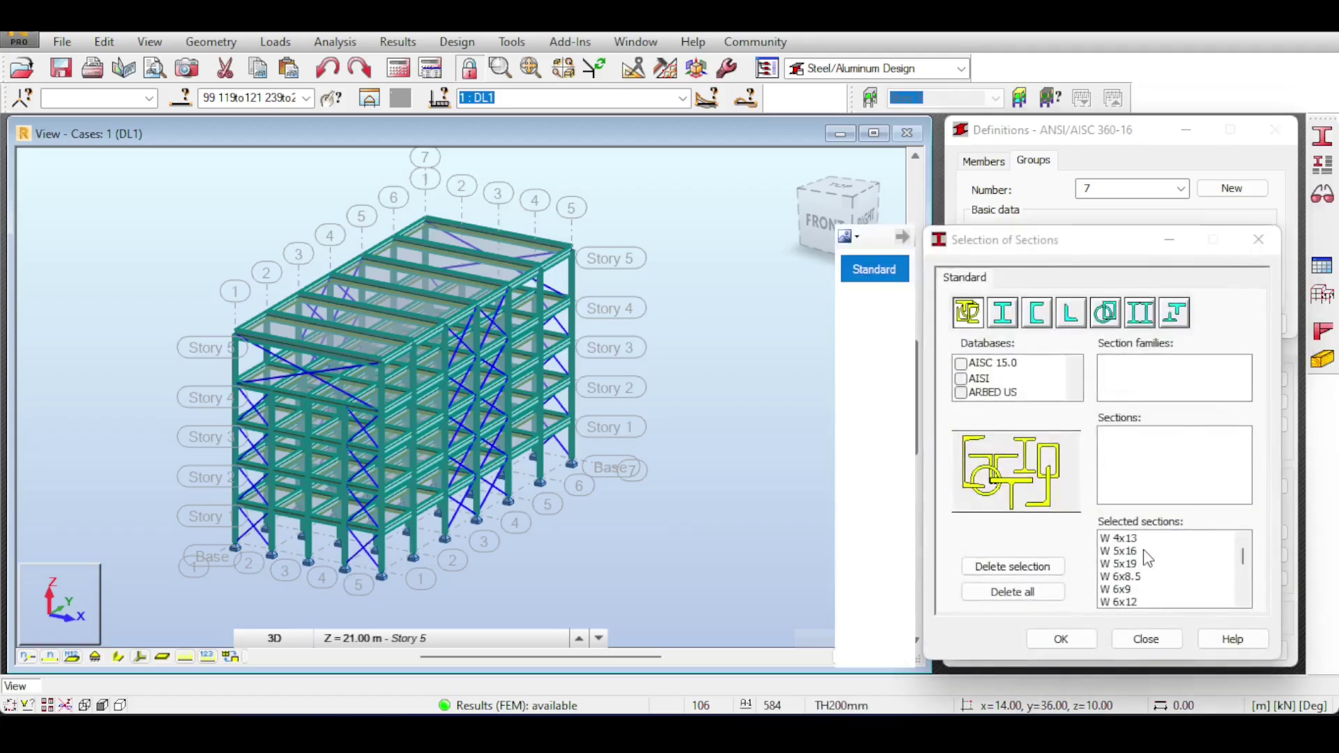
{"action": "left_click", "coordinate": [1176, 564]}
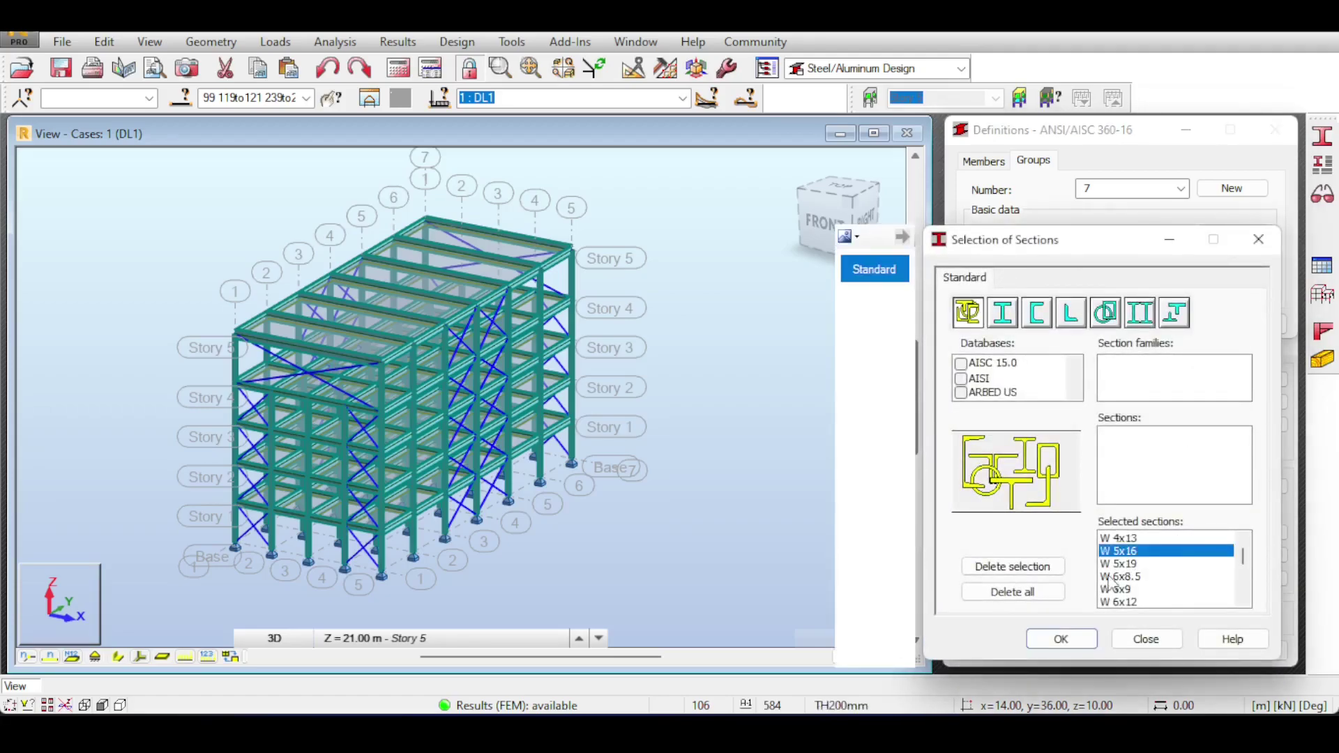
{"action": "left_click", "coordinate": [1013, 591]}
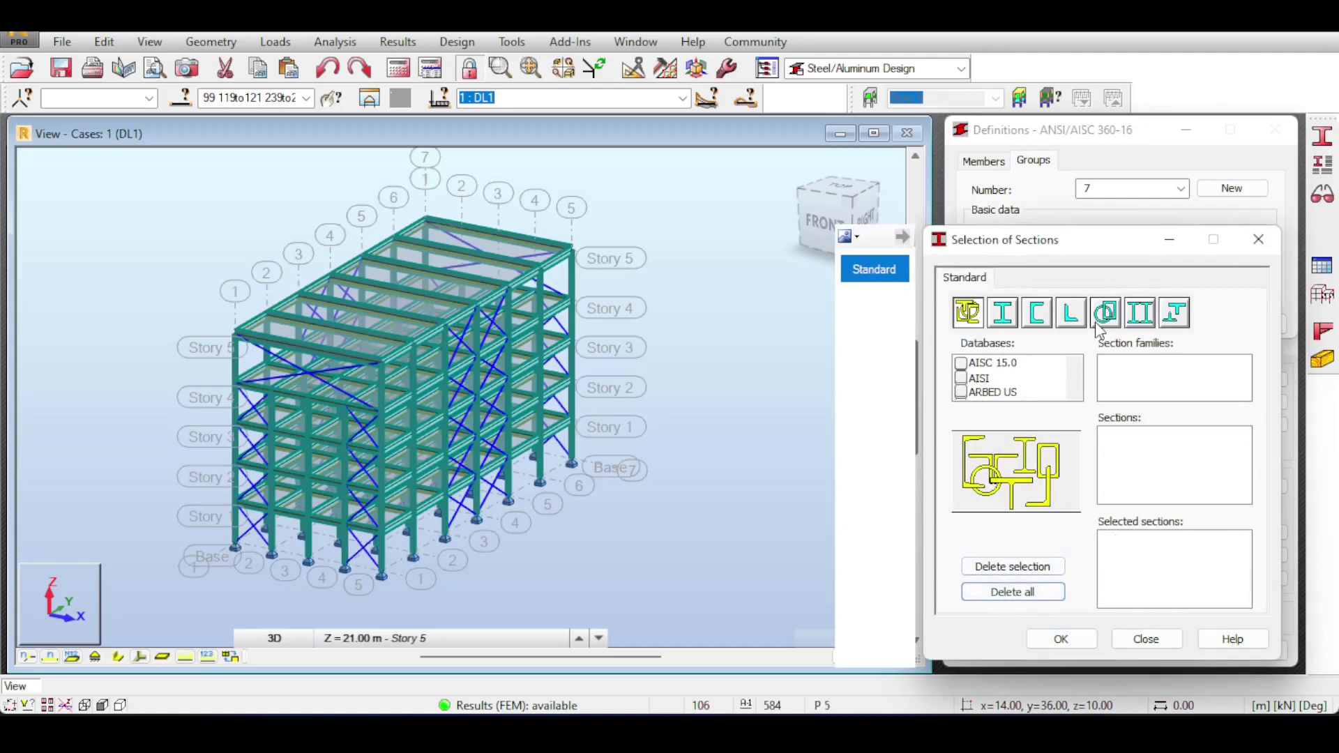
- Add the P pipe family from the AISC 15.0 database as candidate sections of group Bars and save the group
{"action": "left_click", "coordinate": [961, 364]}
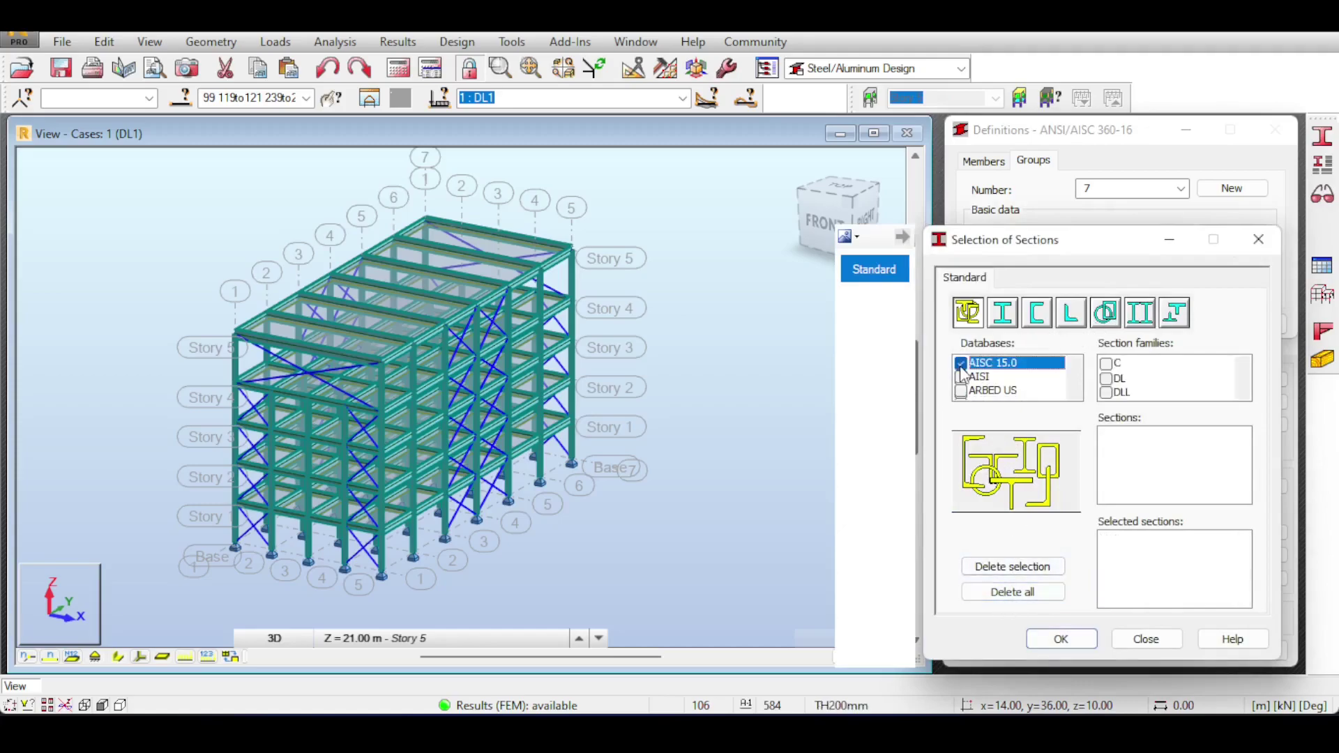
{"action": "left_click", "coordinate": [1106, 314]}
{"action": "scroll", "coordinate": [1207, 382], "scroll_direction": "down", "scroll_amount": 1}
{"action": "left_click", "coordinate": [1105, 364]}
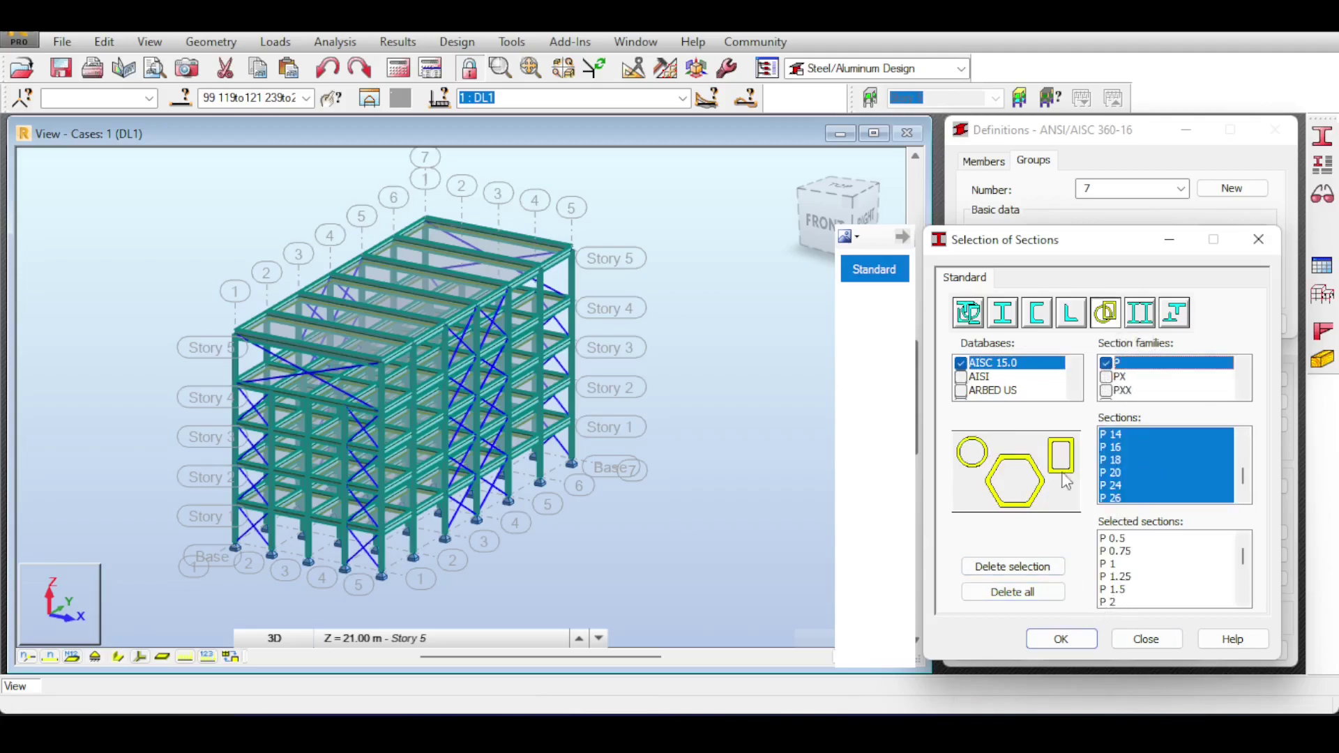
{"action": "left_click", "coordinate": [1090, 643]}
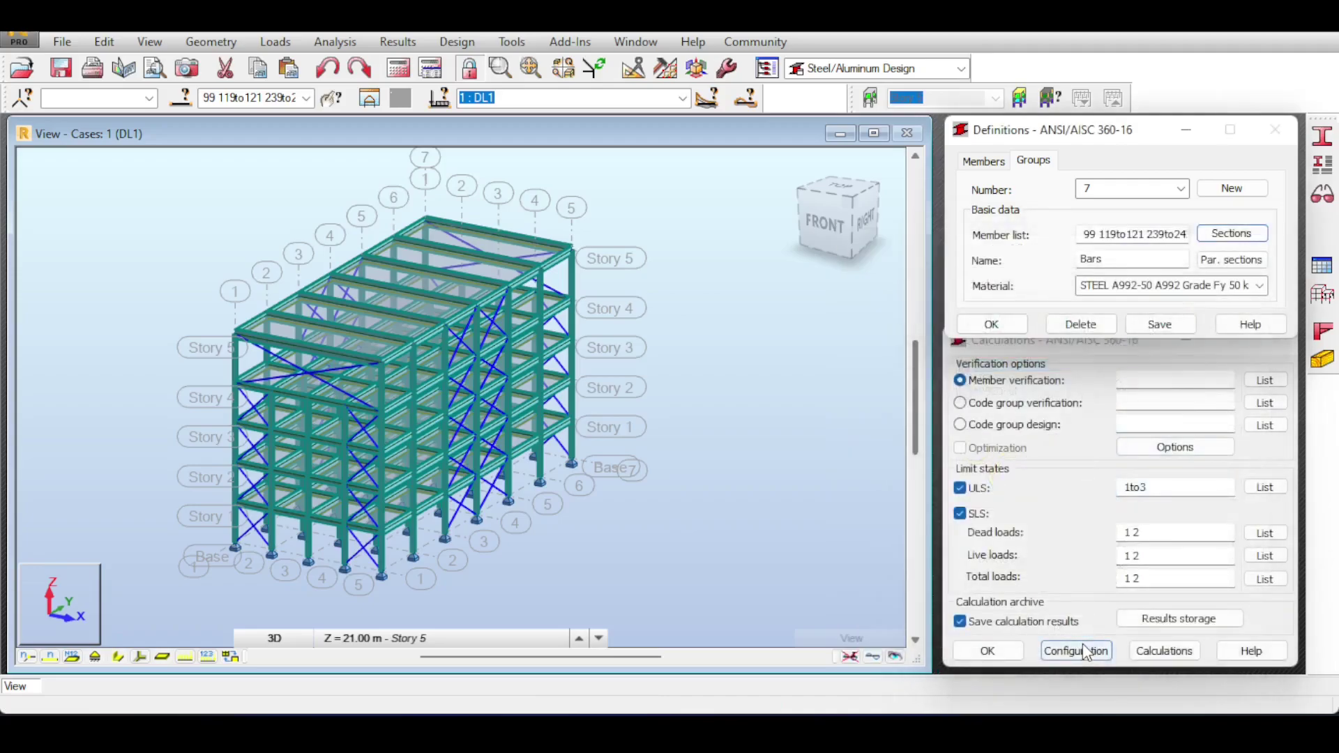
{"action": "left_click", "coordinate": [1155, 324]}
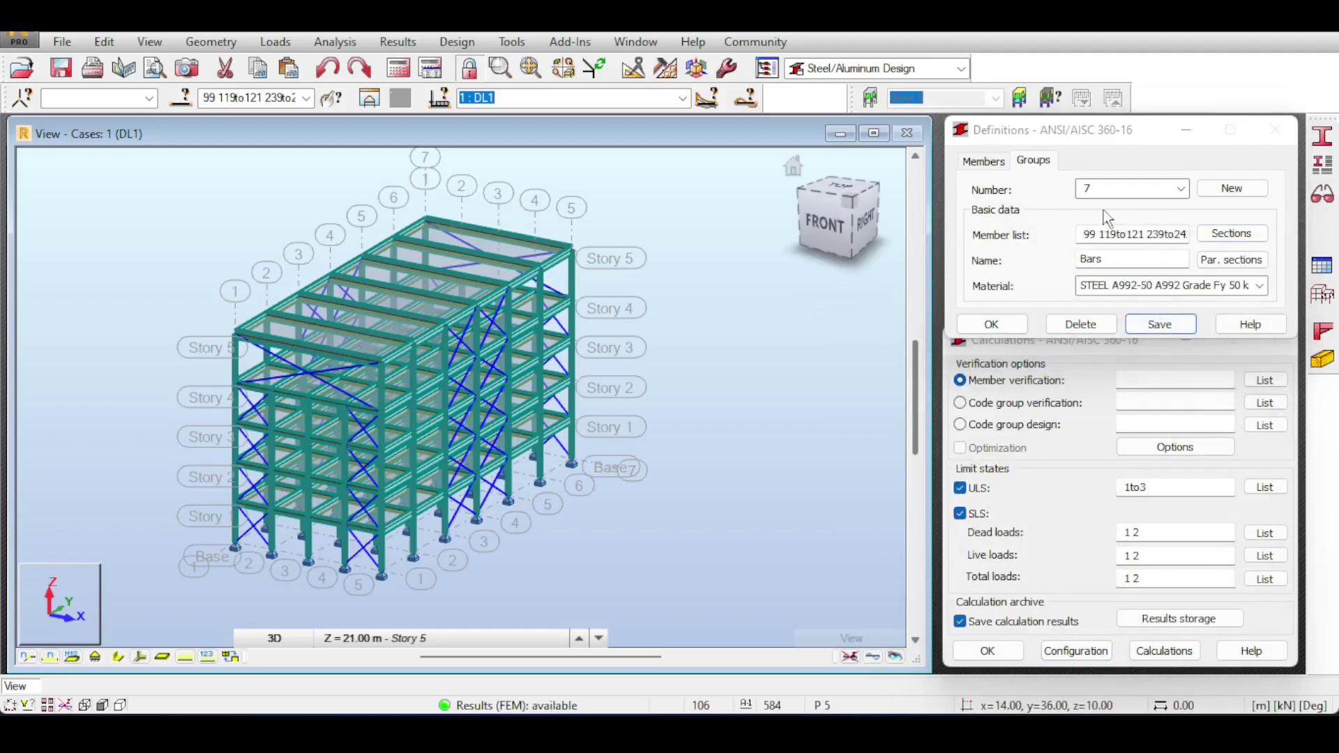
- Copy the member list of group 1, C1, into the model's member selection to highlight its columns
{"action": "left_click", "coordinate": [1179, 188]}
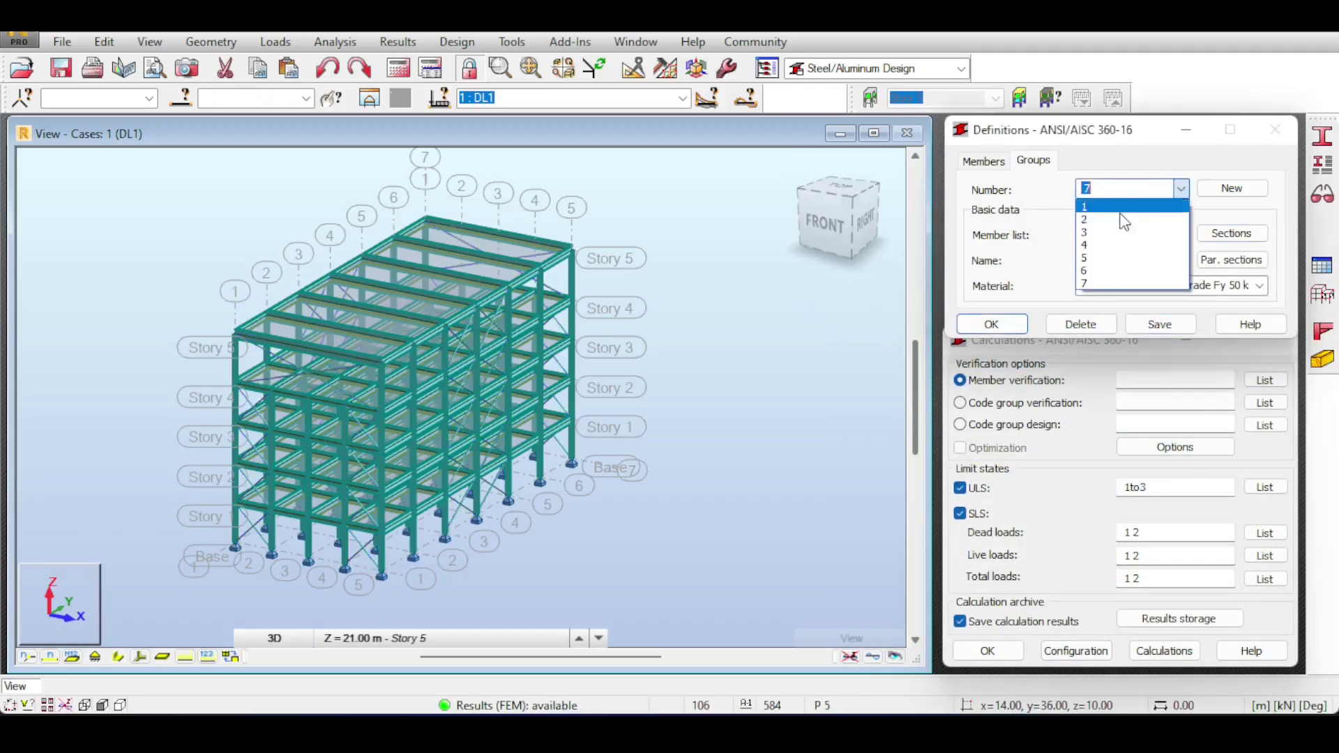
{"action": "left_click", "coordinate": [1116, 207]}
{"action": "left_click", "coordinate": [1100, 237]}
{"action": "key", "text": "ctrl+c"}
{"action": "left_click", "coordinate": [266, 101]}
{"action": "key", "text": "ctrl+v"}
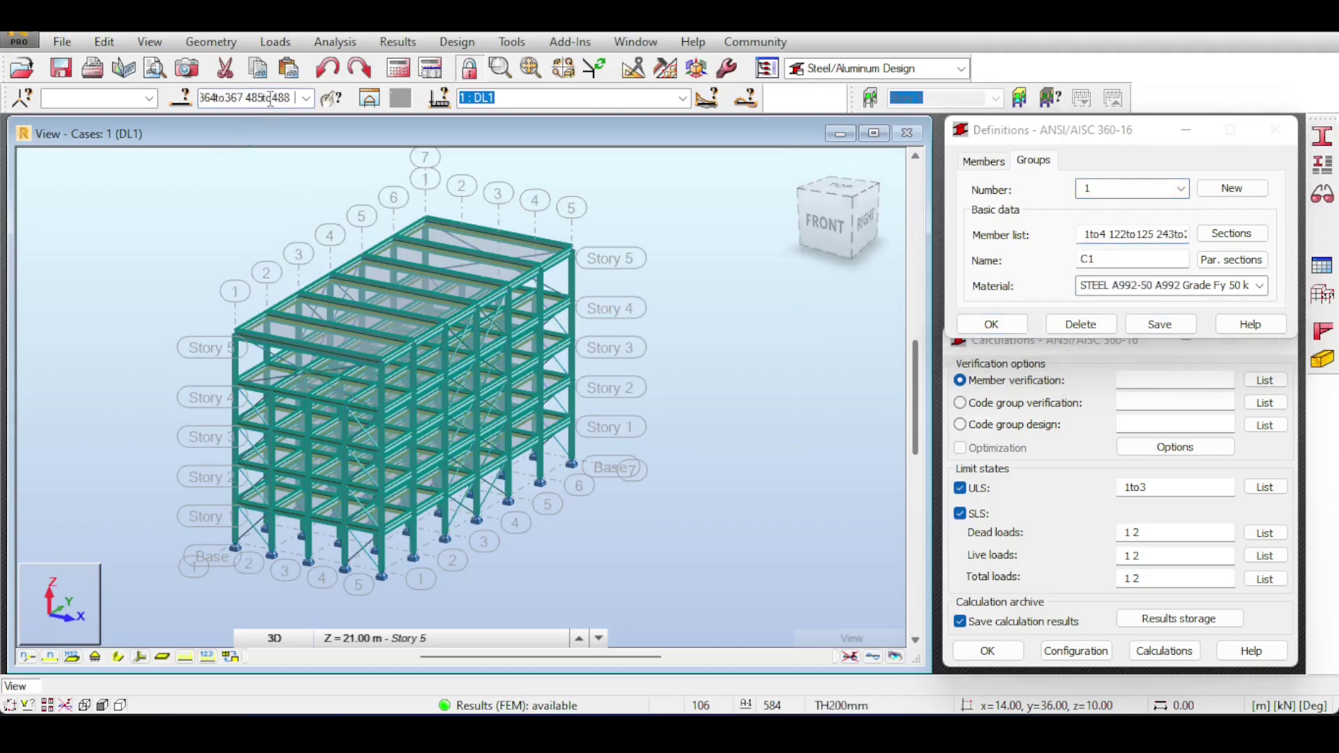
{"action": "key", "text": "Return"}
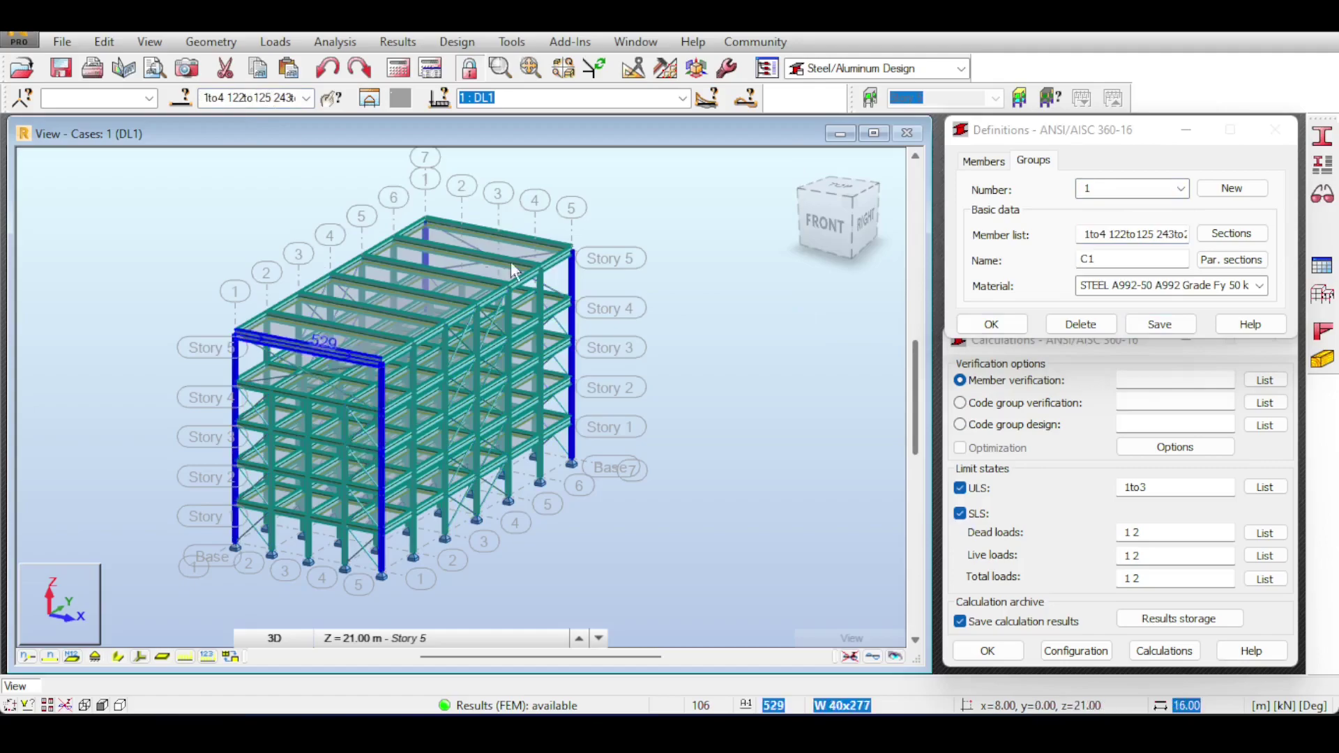
- Save the changes to group C1, display group 2, and highlight the members of C2 in the model
{"action": "left_click", "coordinate": [1160, 233]}
{"action": "left_click", "coordinate": [1232, 189]}
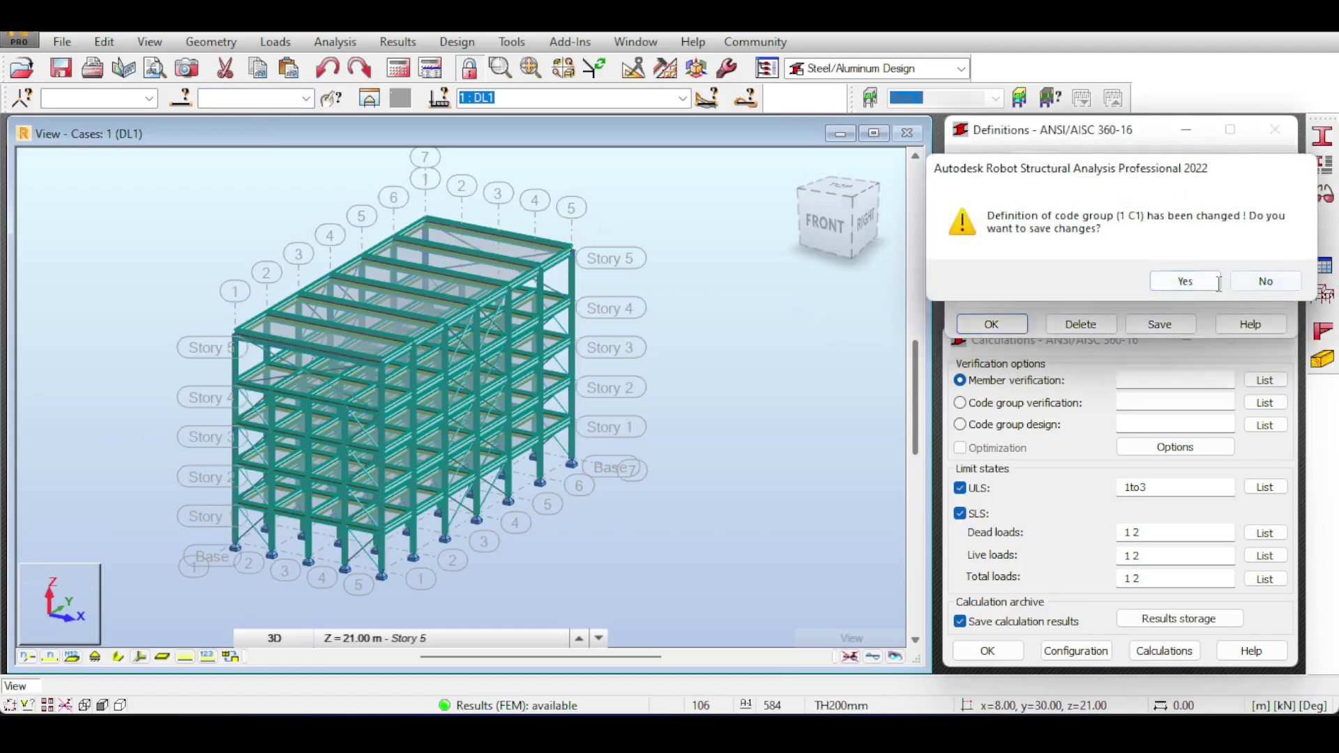
{"action": "left_click", "coordinate": [1186, 281]}
{"action": "left_click", "coordinate": [245, 92]}
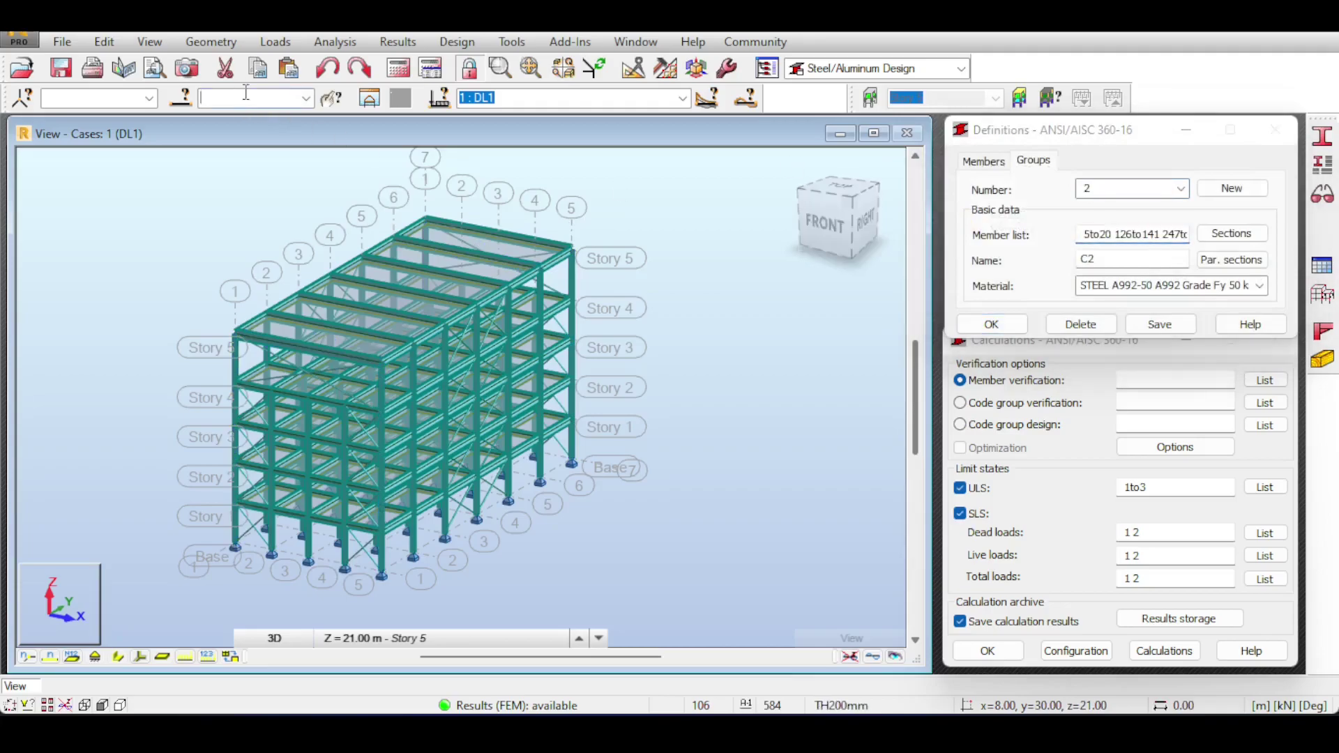
{"action": "key", "text": "ctrl+v"}
{"action": "key", "text": "Return"}
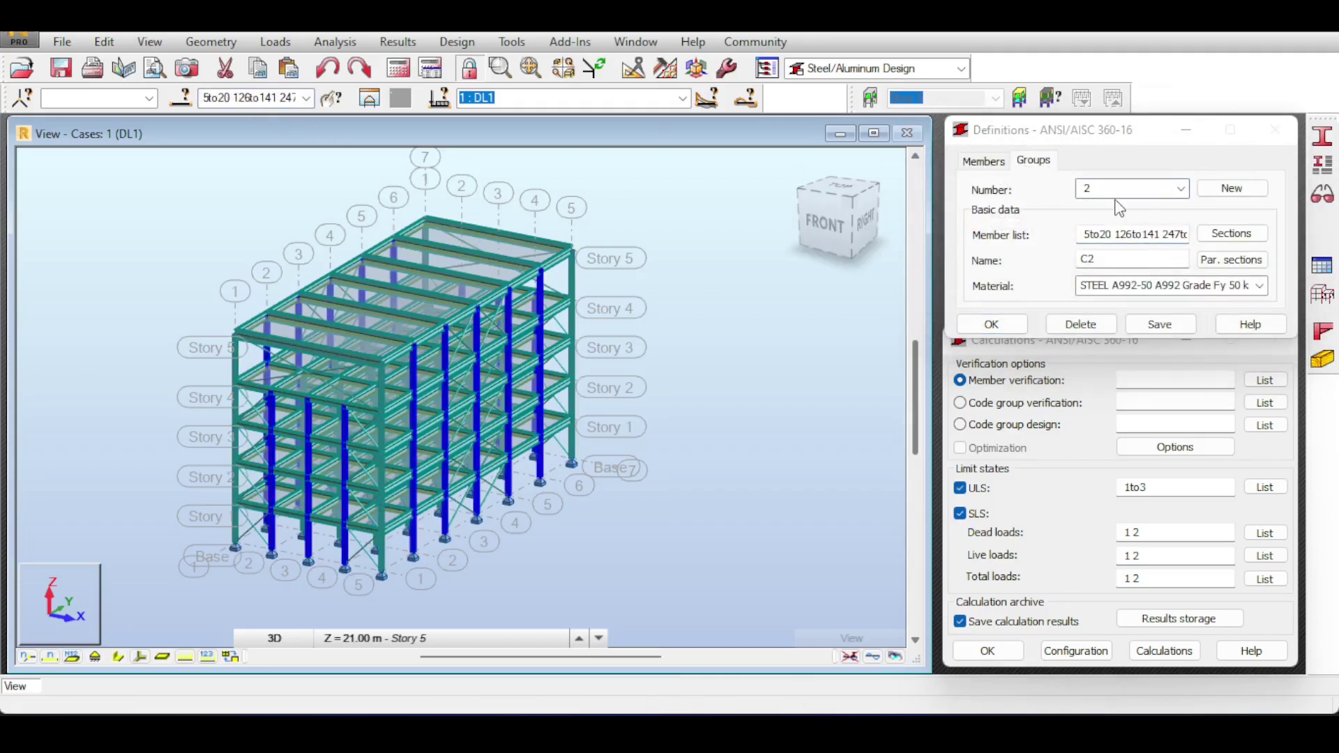
- Display groups 3 to 7 in turn and highlight each group's member list in the model
{"action": "left_click", "coordinate": [1147, 188]}
{"action": "left_click", "coordinate": [1144, 235]}
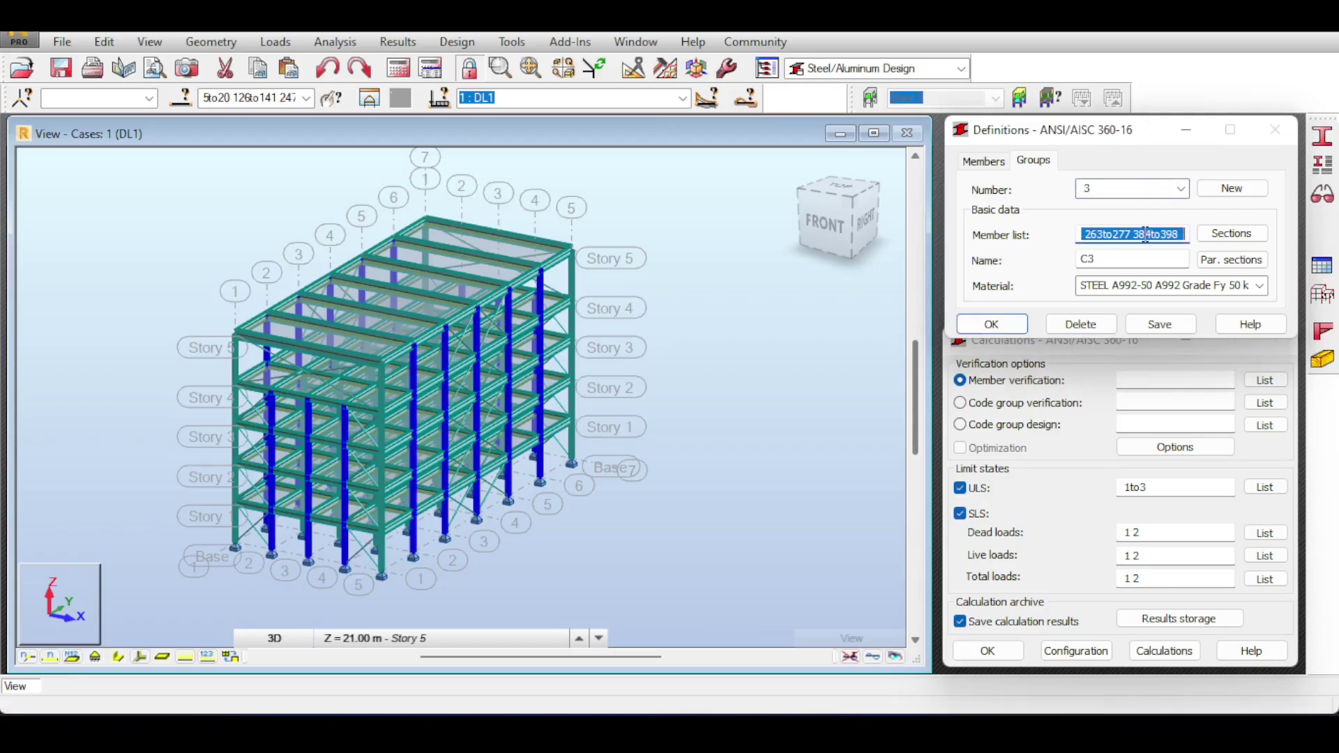
{"action": "key", "text": "ctrl+v"}
{"action": "scroll", "coordinate": [1147, 190], "scroll_direction": "down", "scroll_amount": 1}
{"action": "left_click", "coordinate": [1151, 234]}
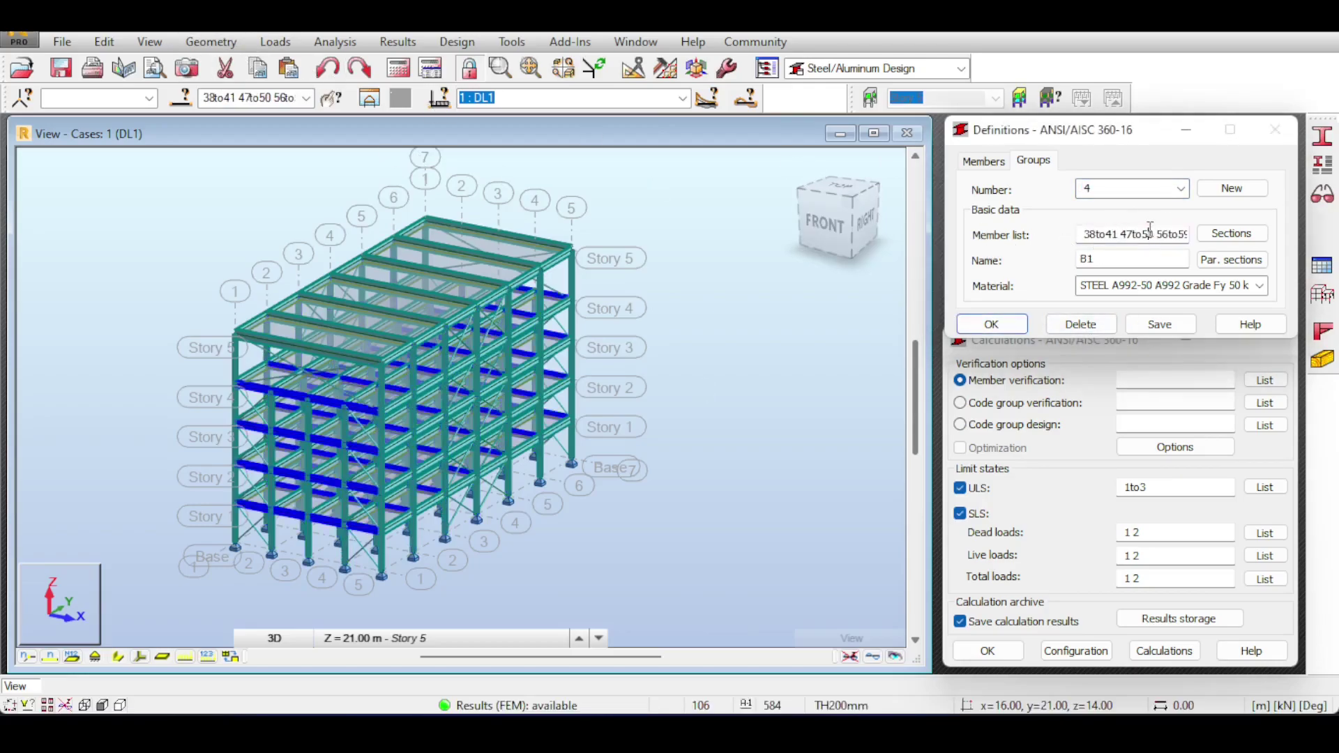
{"action": "left_click", "coordinate": [991, 324]}
{"action": "left_click", "coordinate": [991, 325]}
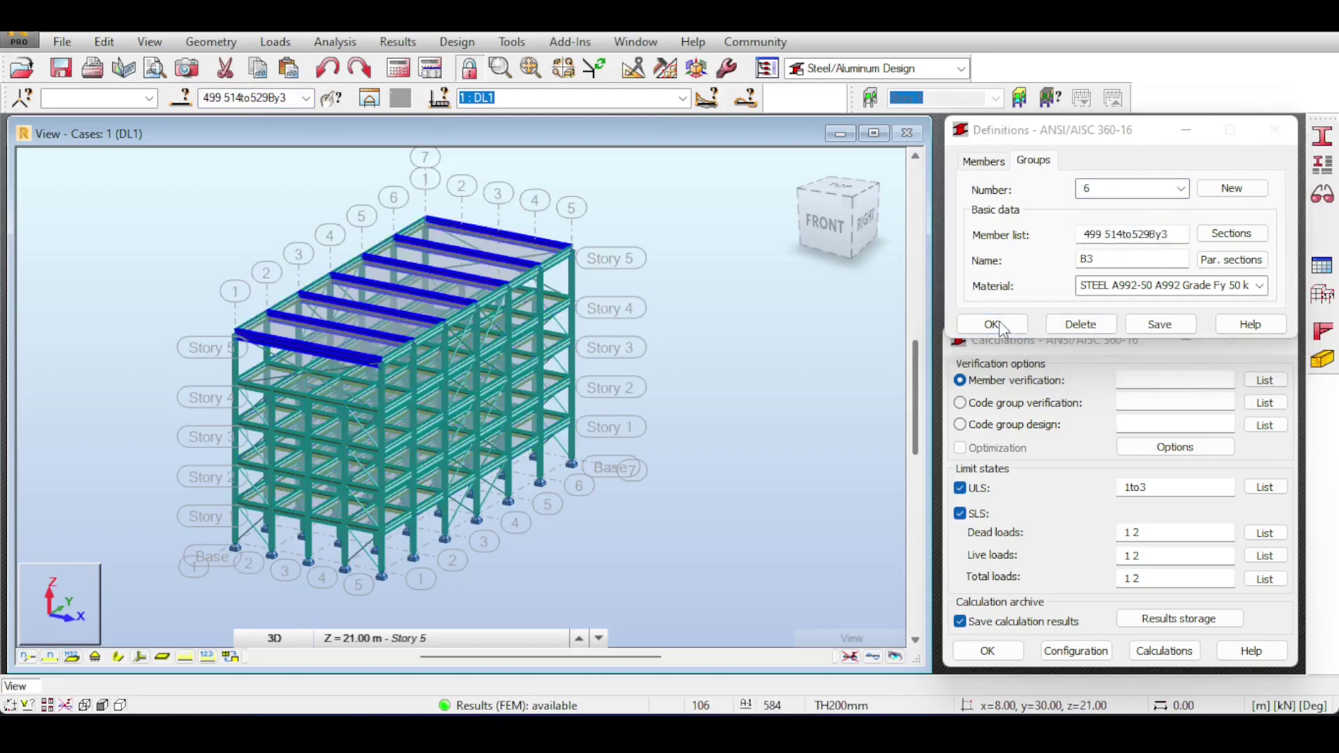
{"action": "scroll", "coordinate": [1157, 192], "scroll_direction": "down", "scroll_amount": 1}
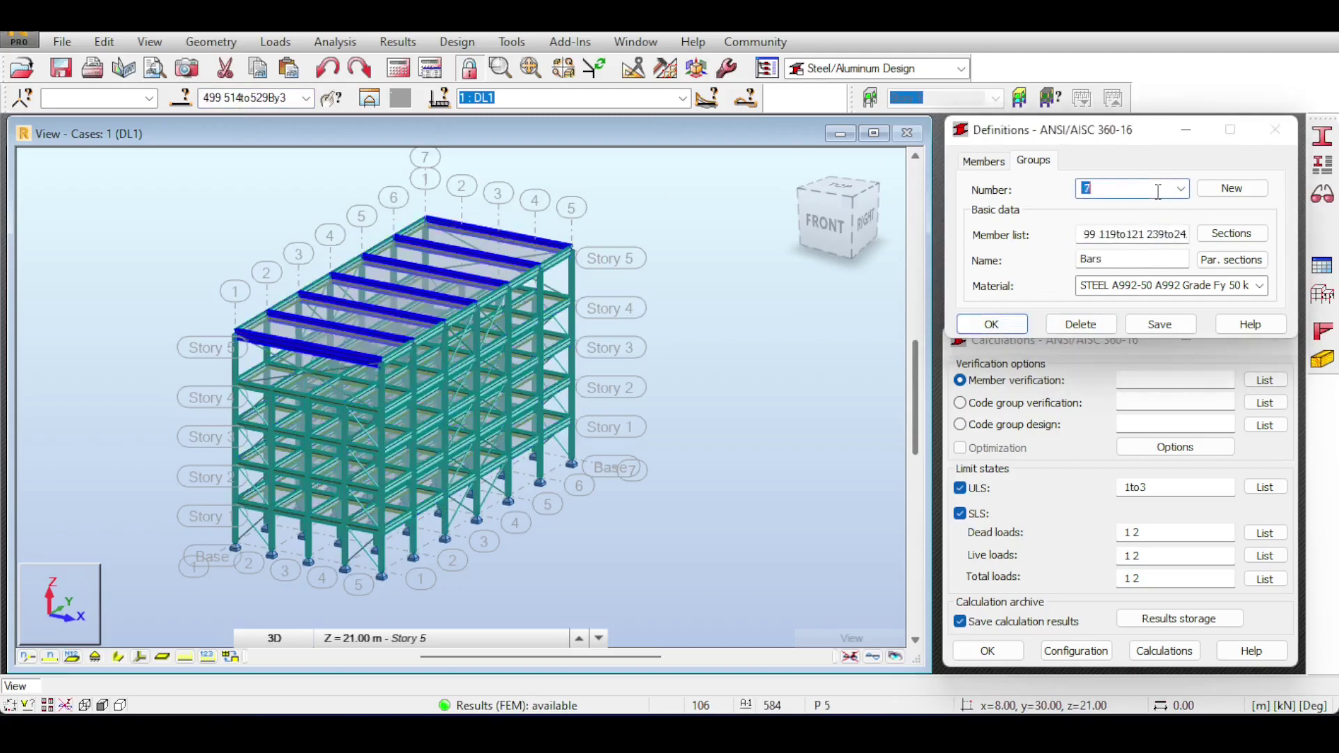
{"action": "left_click", "coordinate": [1159, 234]}
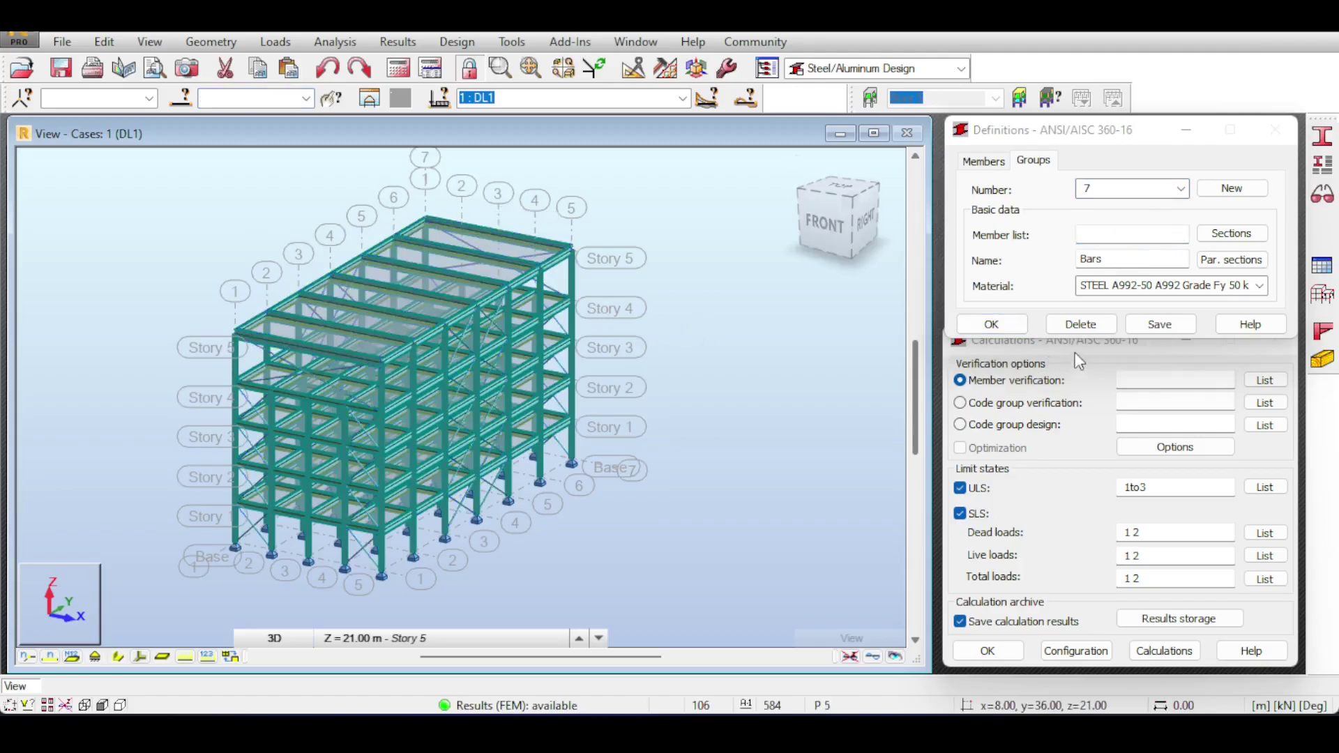
- Run the code group verification for all groups, 1to7, with ULS included and SLS excluded
{"action": "left_click", "coordinate": [1150, 383]}
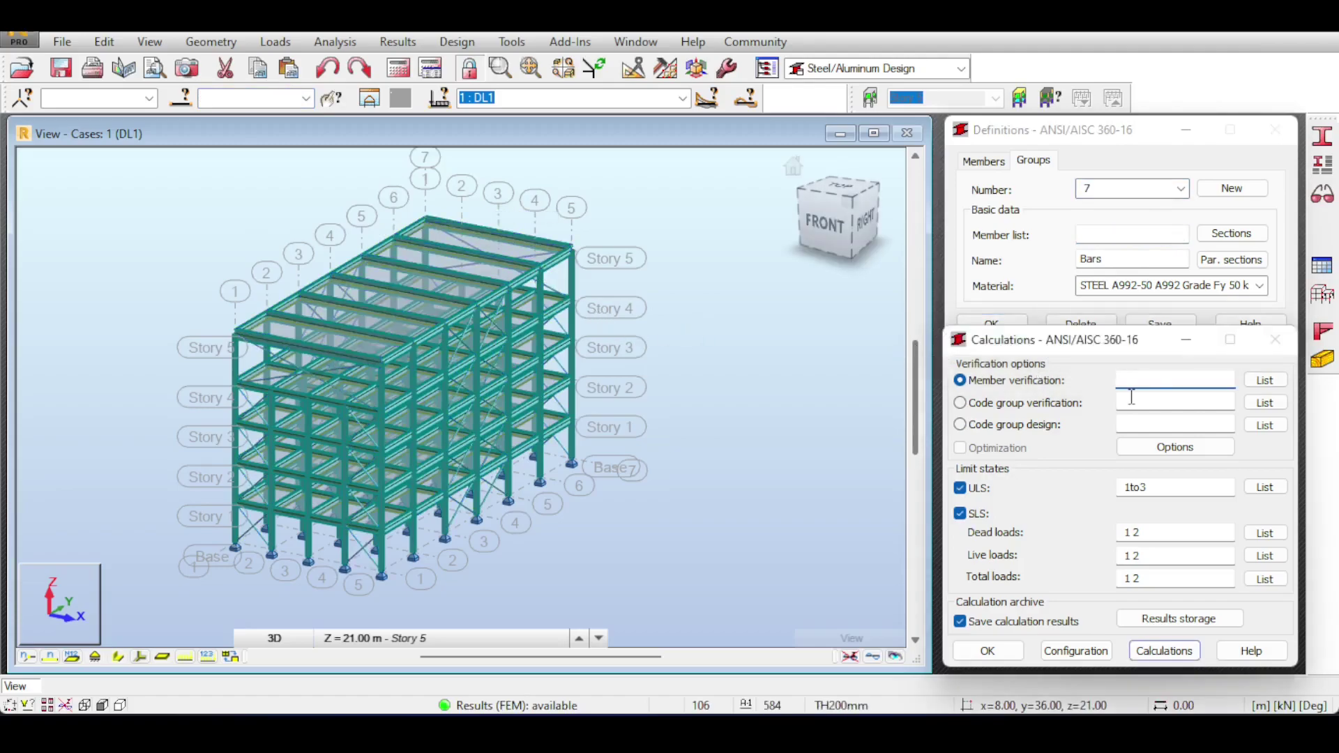
{"action": "left_click", "coordinate": [963, 405]}
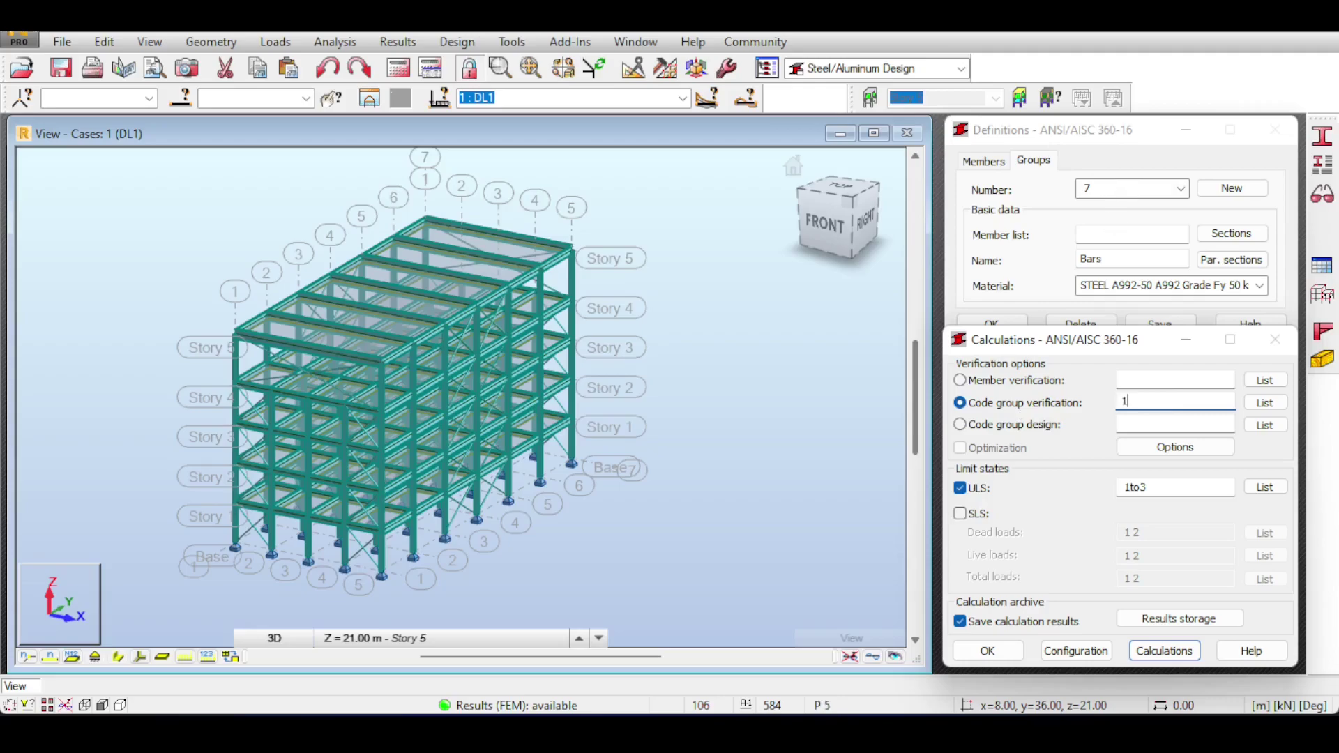
{"action": "type", "text": "to"}
{"action": "left_click", "coordinate": [1264, 403]}
{"action": "left_click", "coordinate": [1051, 375]}
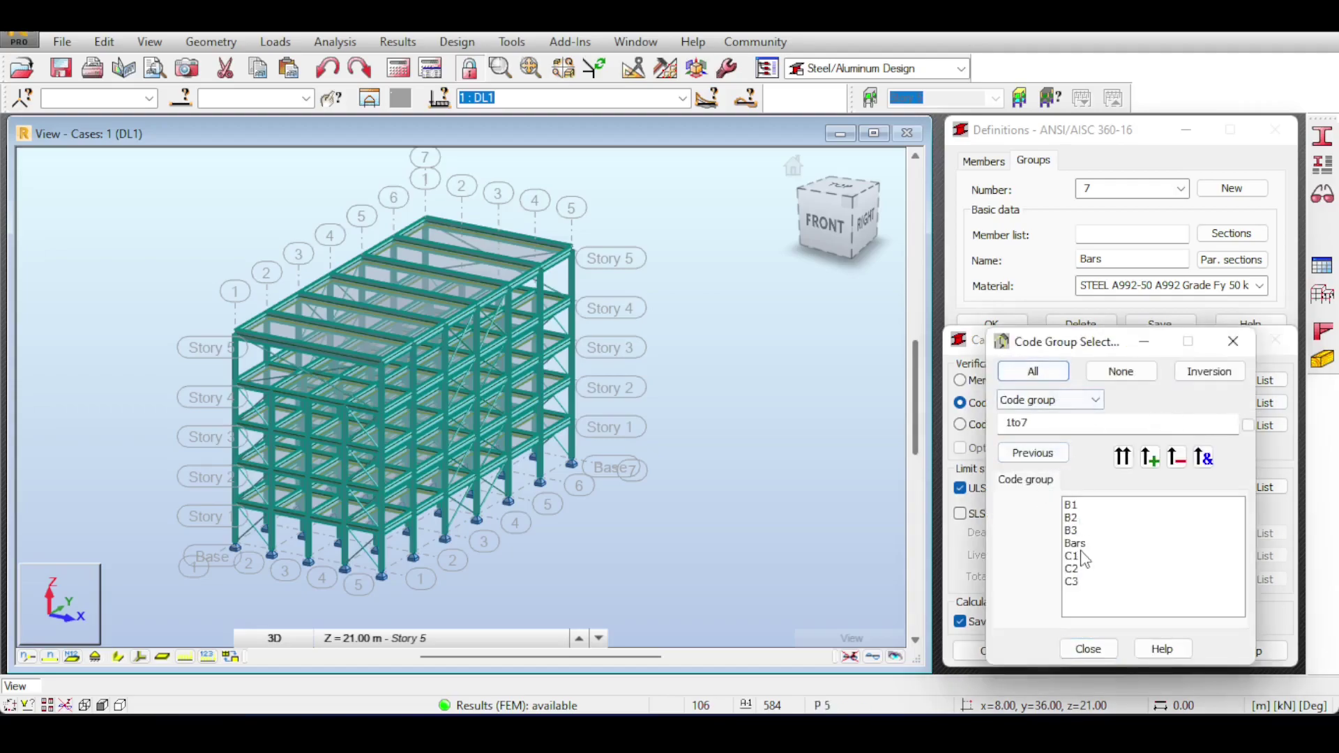
{"action": "left_click", "coordinate": [1088, 649]}
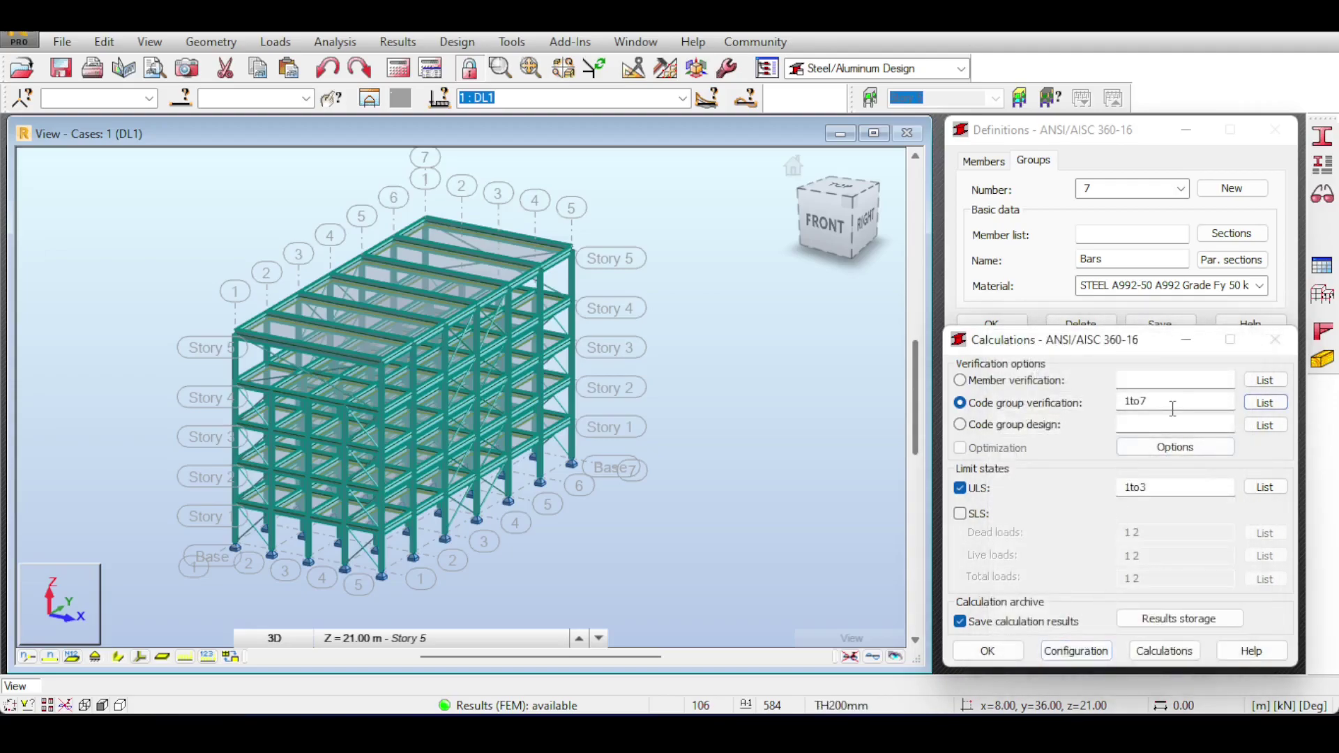
{"action": "left_click", "coordinate": [1164, 651]}
{"action": "key", "text": "Return"}
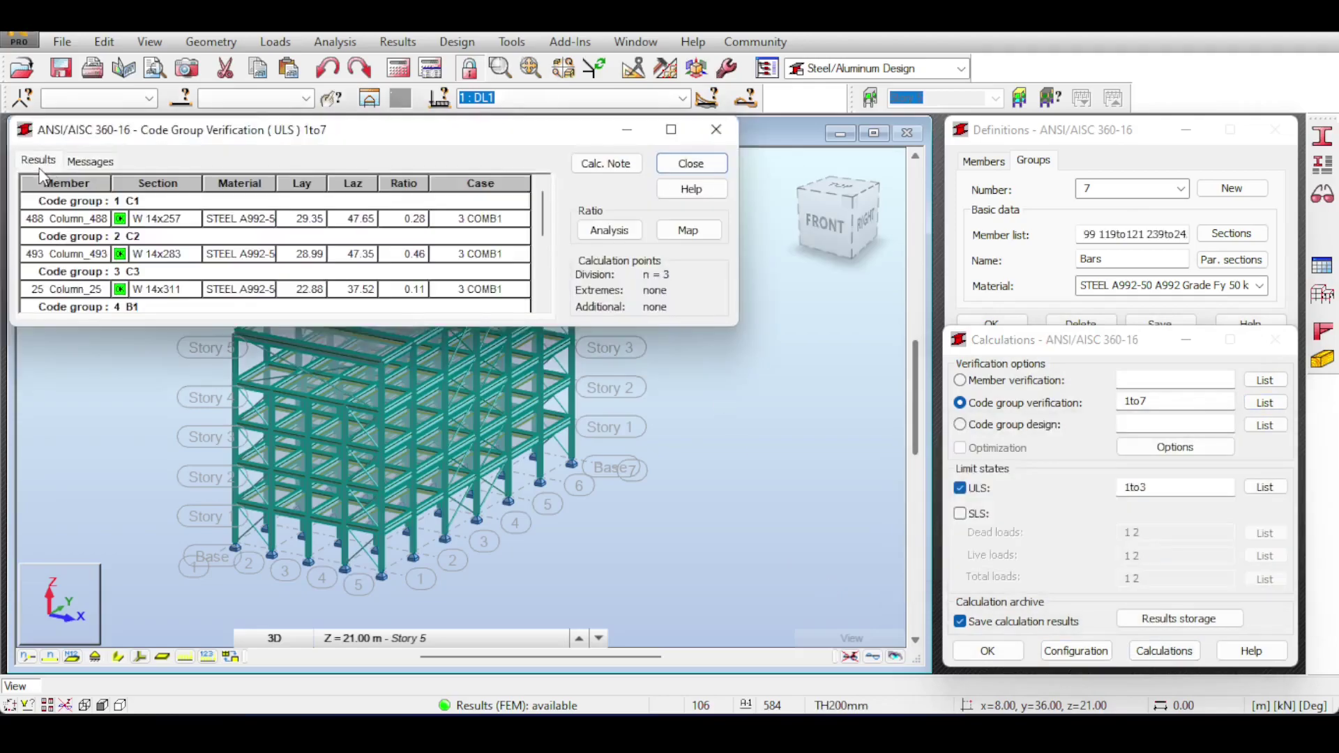
- Review the verification results of all code groups, including the detailed results of member 523 in group B3
{"action": "scroll", "coordinate": [231, 286], "scroll_direction": "down", "scroll_amount": 3}
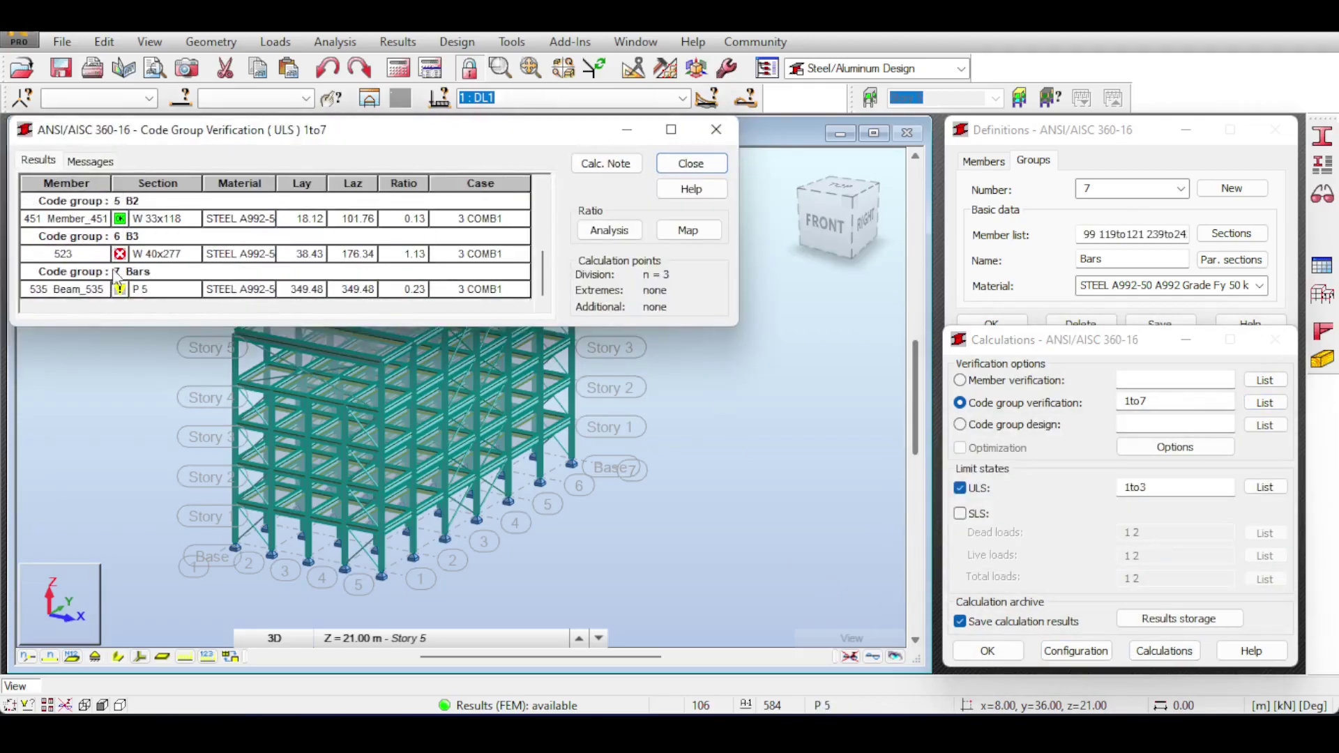
{"action": "double_click", "coordinate": [105, 254]}
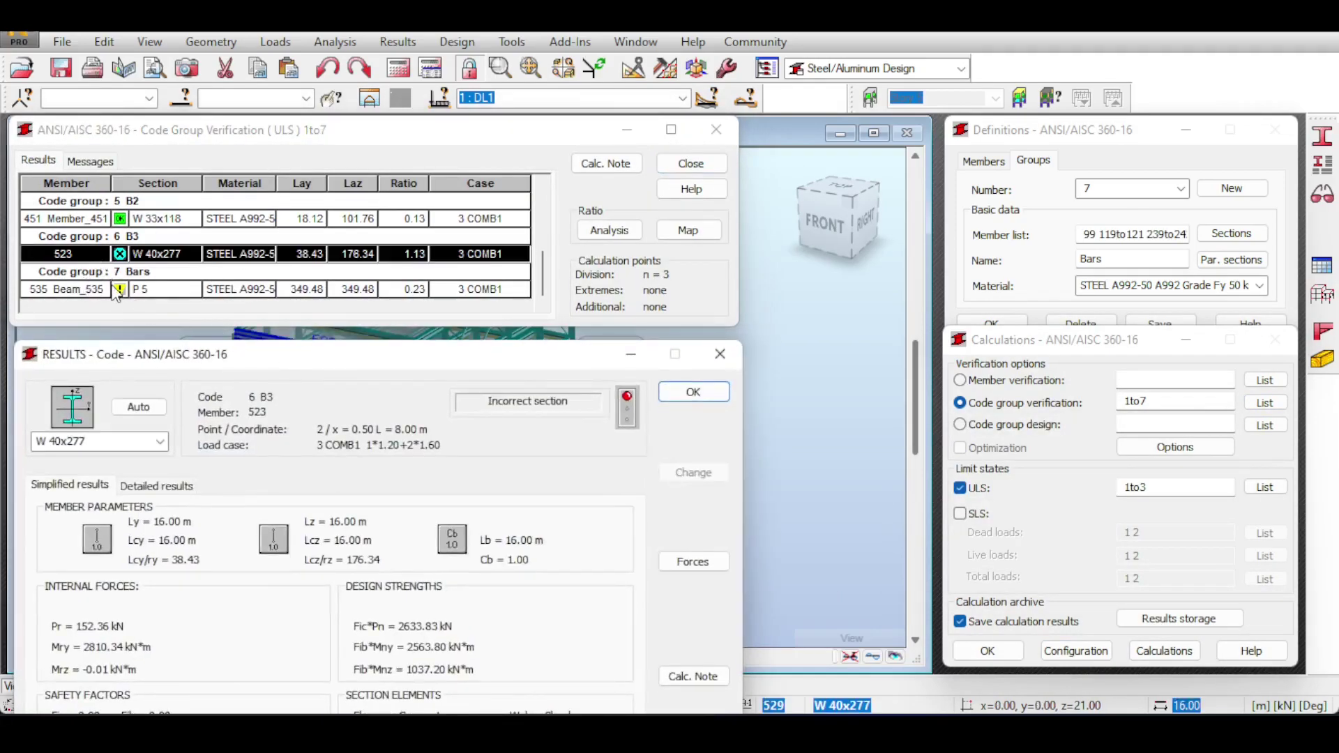
{"action": "left_click", "coordinate": [718, 356]}
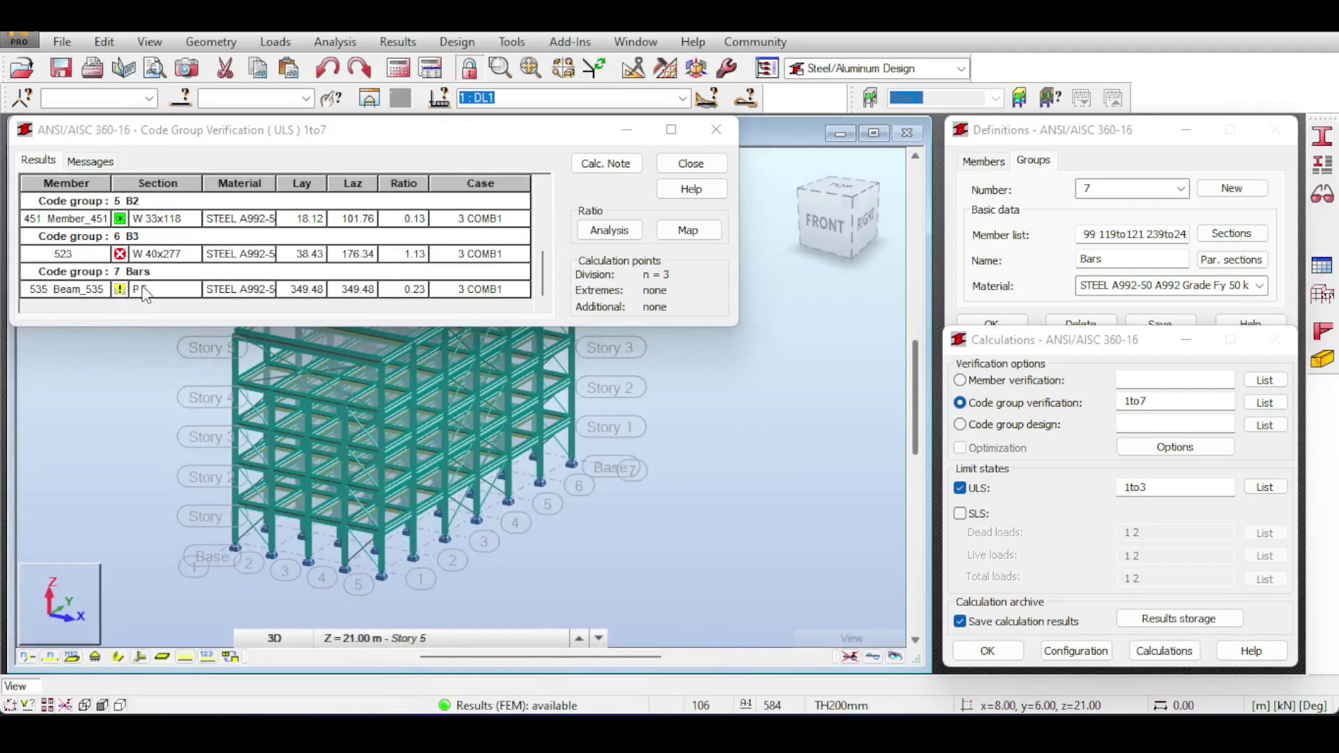
{"action": "scroll", "coordinate": [276, 251], "scroll_direction": "down", "scroll_amount": 3}
{"action": "scroll", "coordinate": [274, 253], "scroll_direction": "up", "scroll_amount": 3}
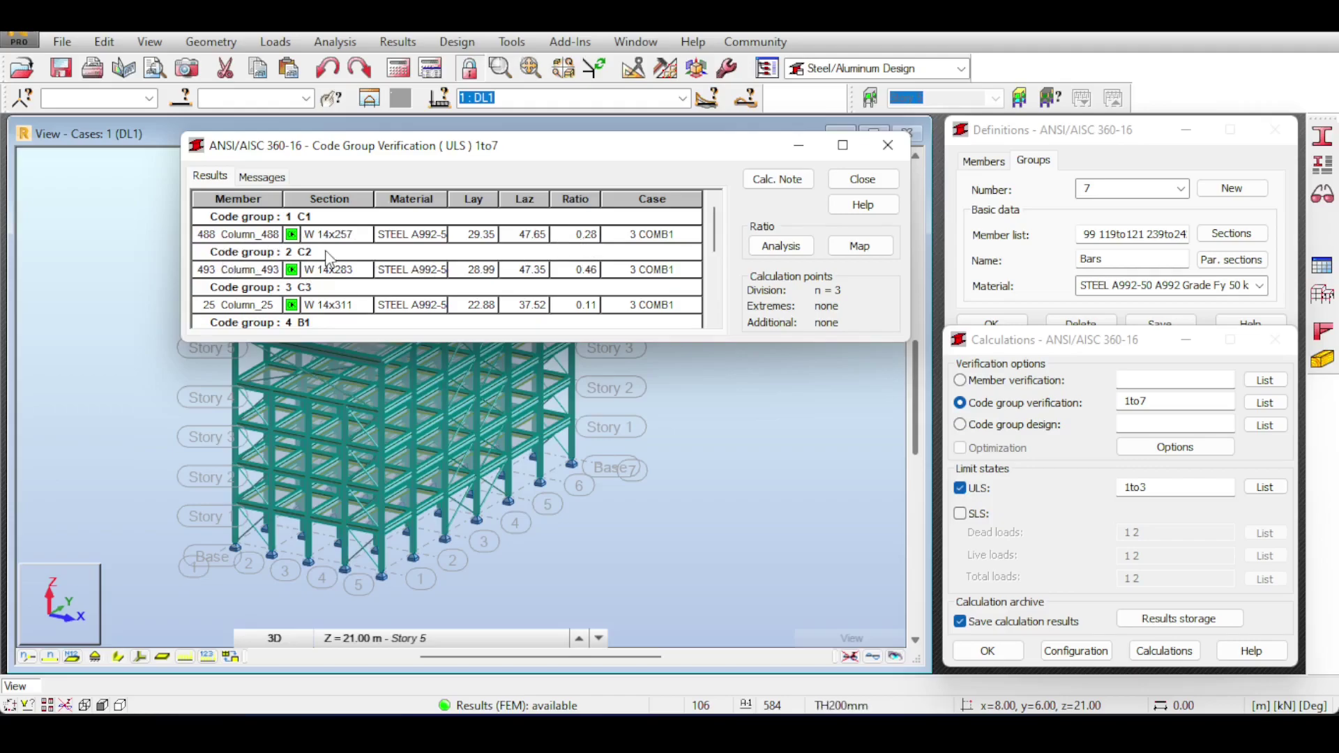
{"action": "scroll", "coordinate": [249, 275], "scroll_direction": "down", "scroll_amount": 3}
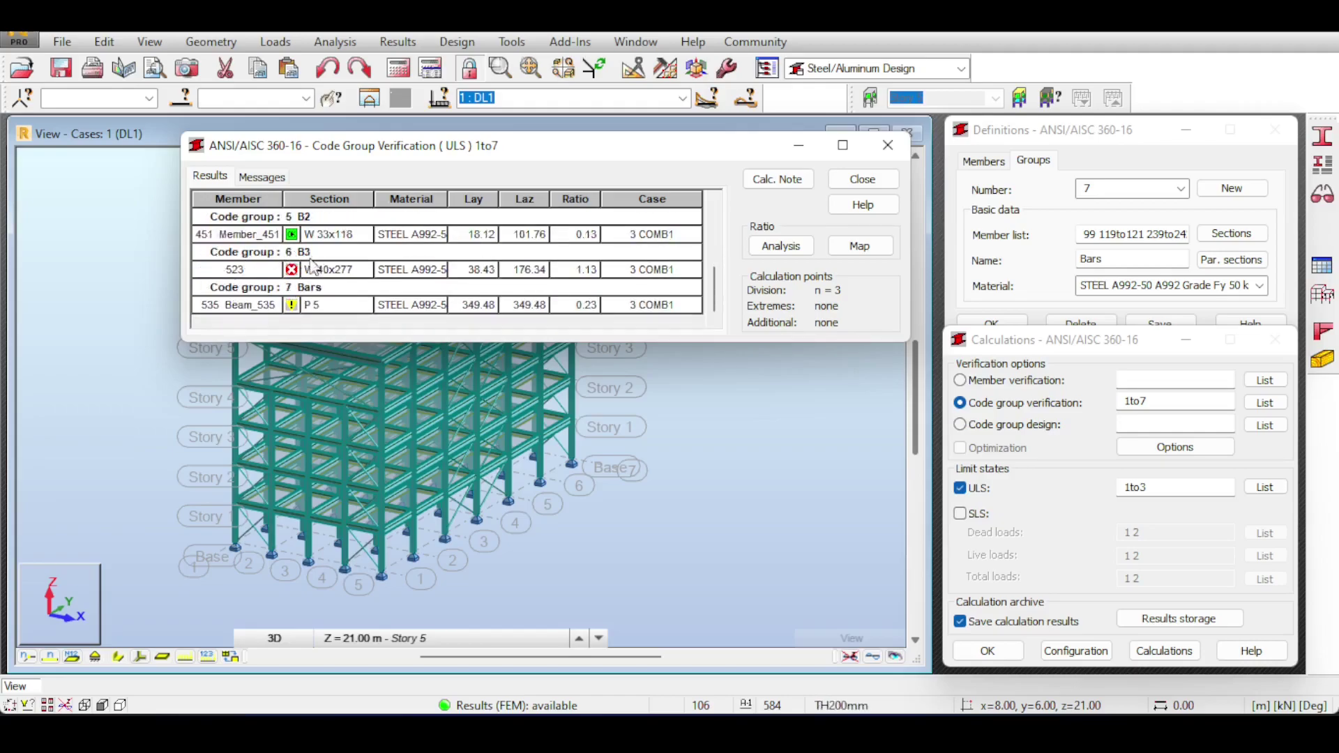
- Examine the detailed results of member 523 and of Beam_535 in group Bars, and close the verification without archiving it
{"action": "double_click", "coordinate": [245, 275]}
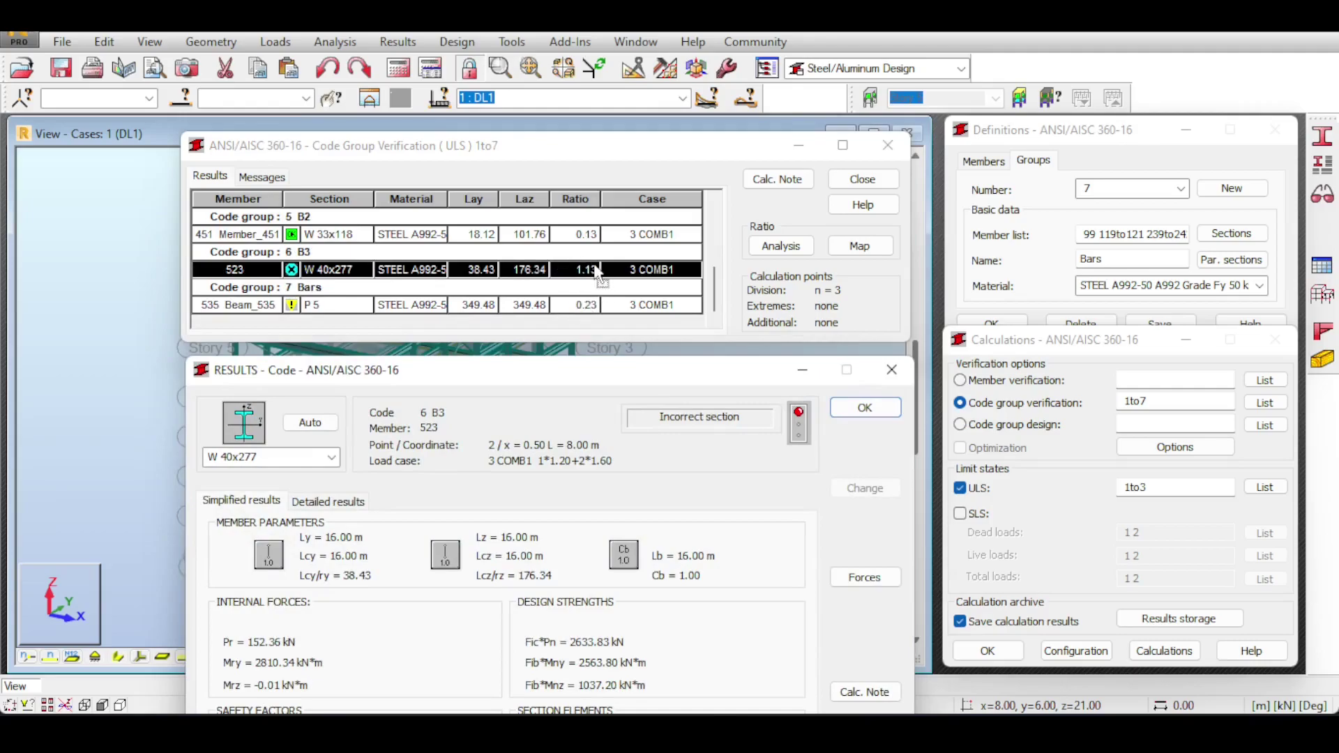
{"action": "left_click", "coordinate": [263, 311]}
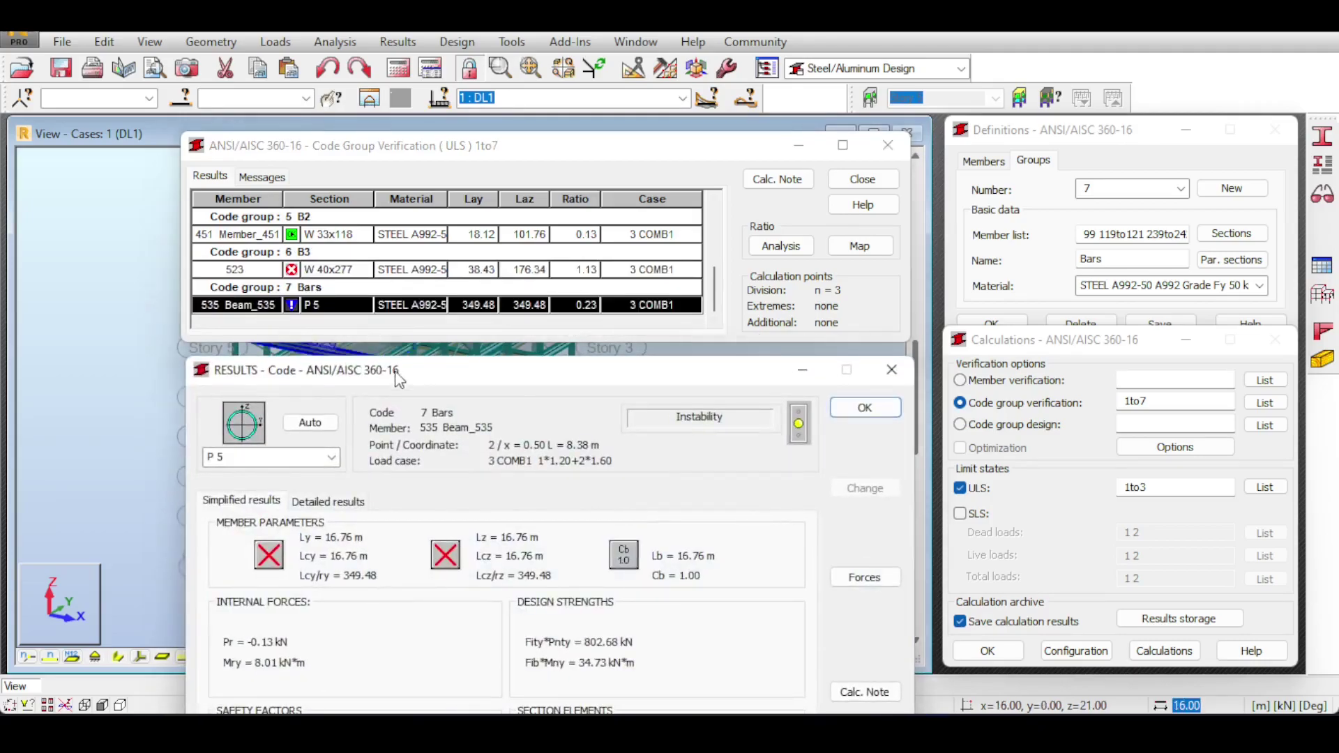
{"action": "left_click_drag", "start_coordinate": [412, 396], "coordinate": [380, 139]}
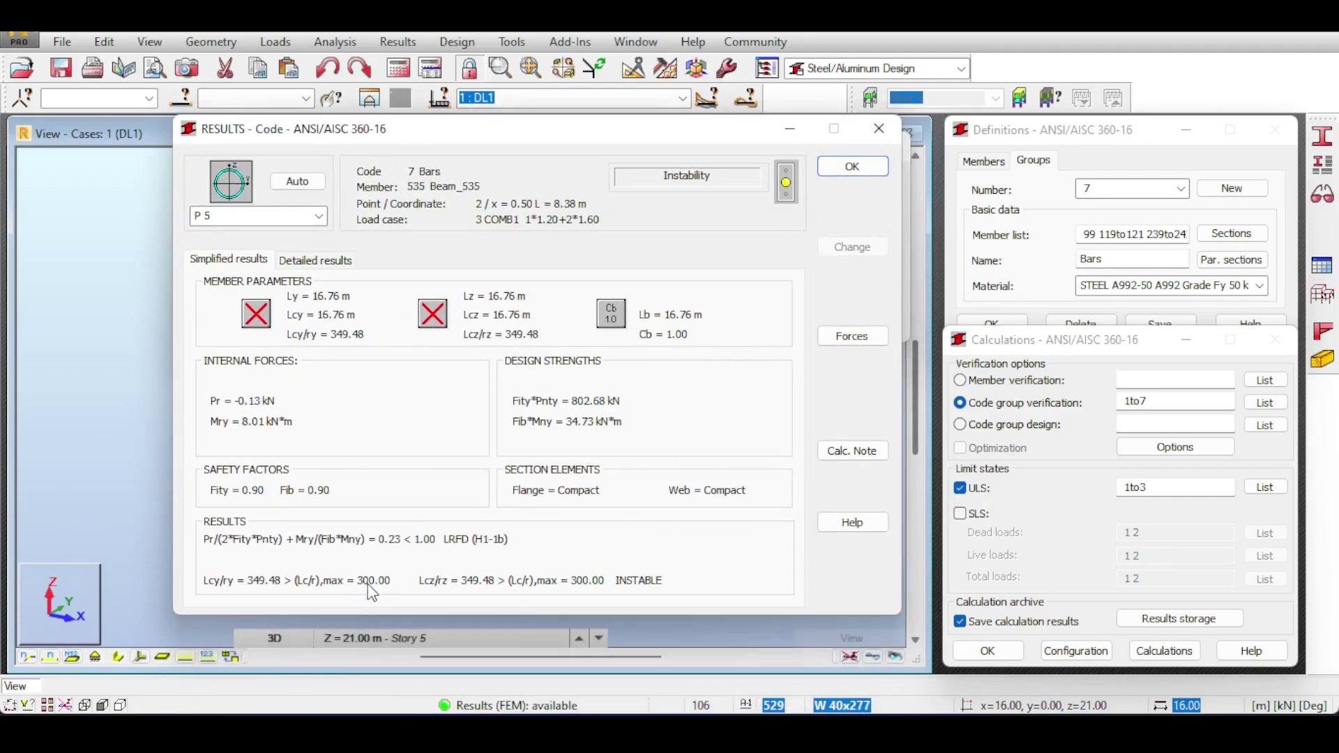
{"action": "left_click", "coordinate": [852, 166]}
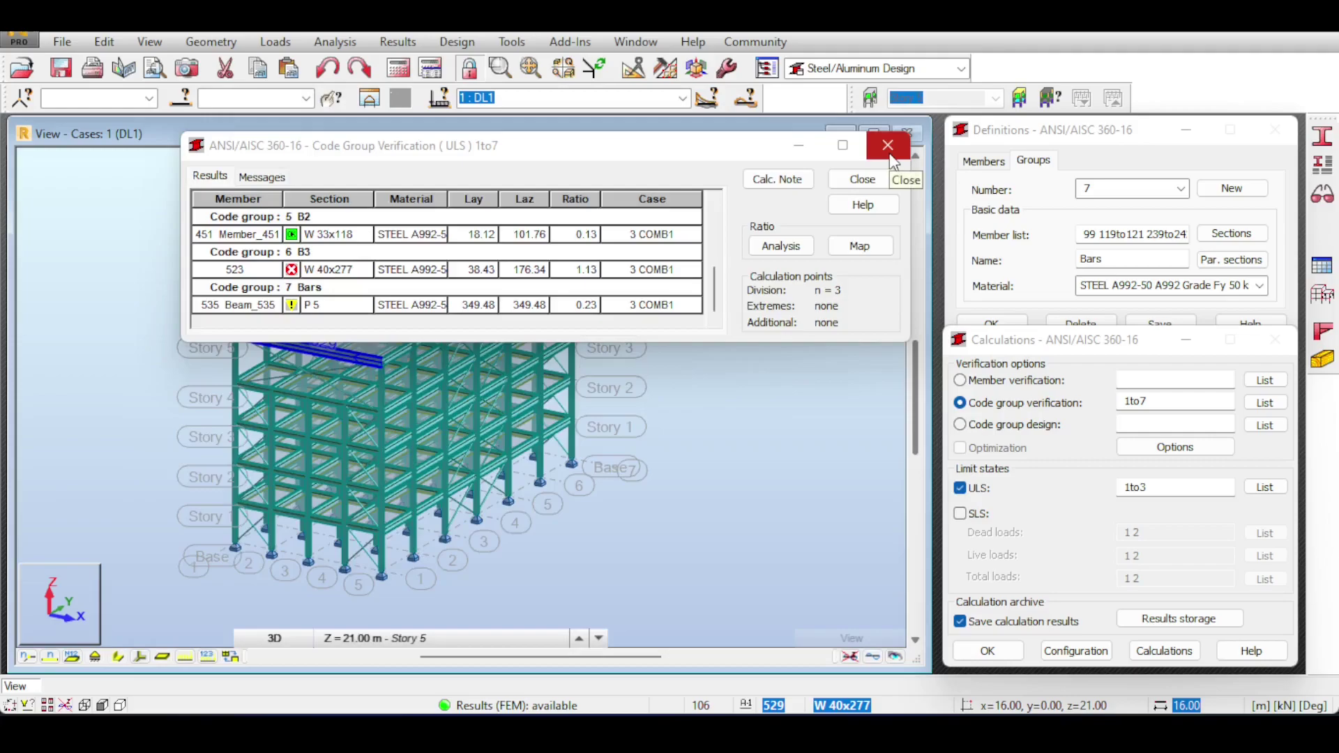
{"action": "left_click", "coordinate": [891, 157]}
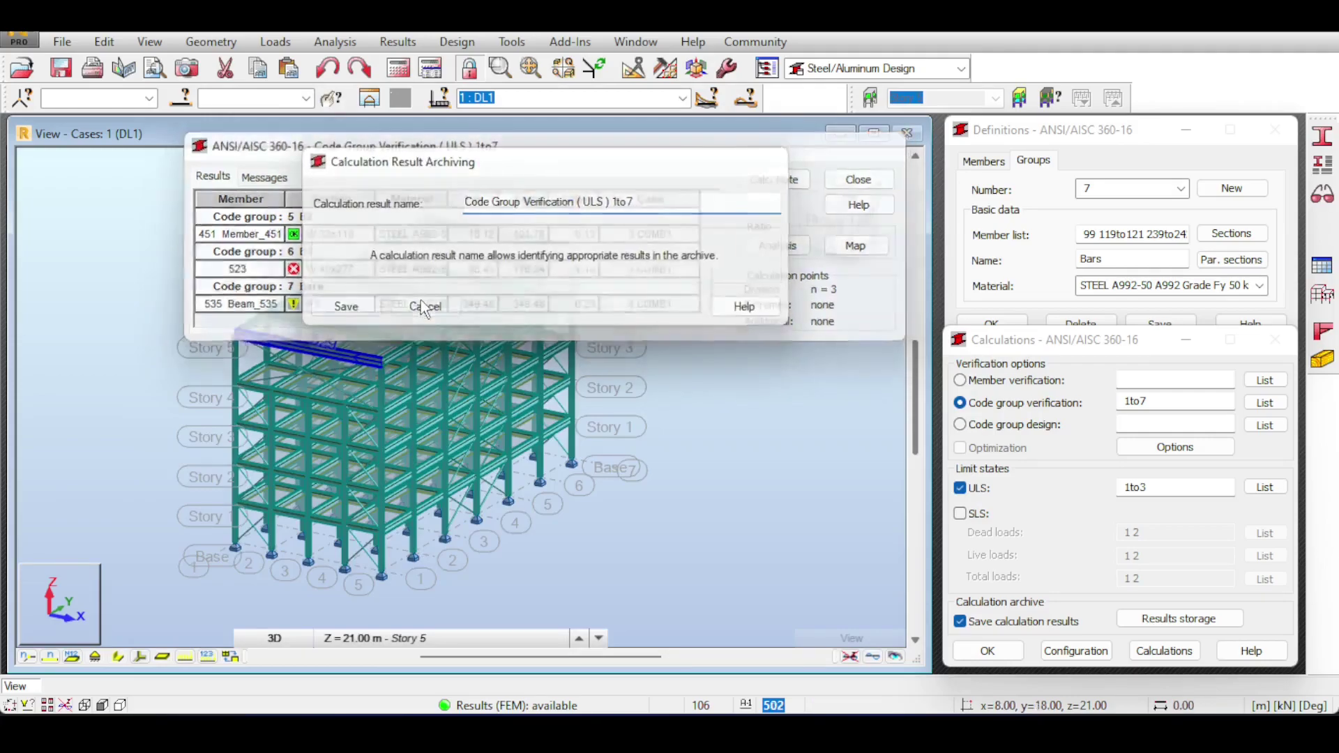
{"action": "left_click", "coordinate": [421, 306]}
- Switch the calculation to code group design and include all code groups, 1to7
{"action": "left_click", "coordinate": [1043, 427]}
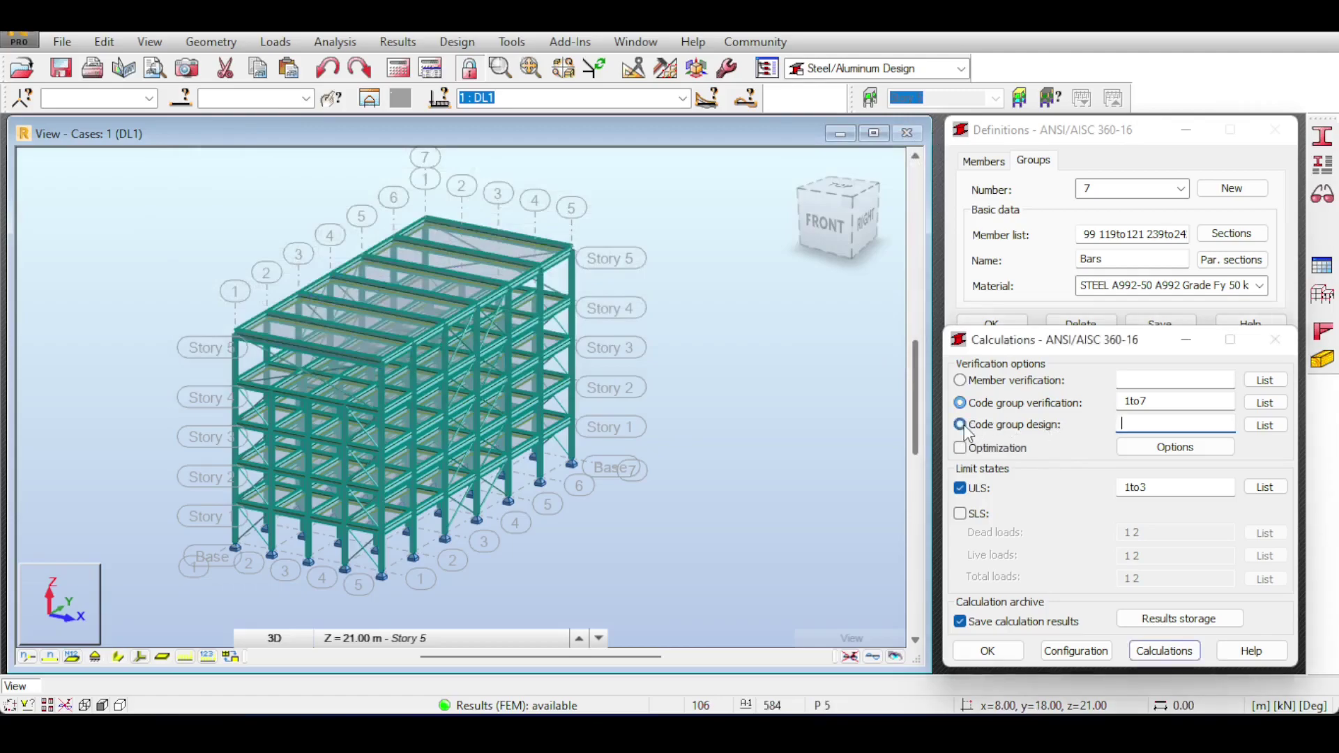
{"action": "left_click", "coordinate": [1254, 431]}
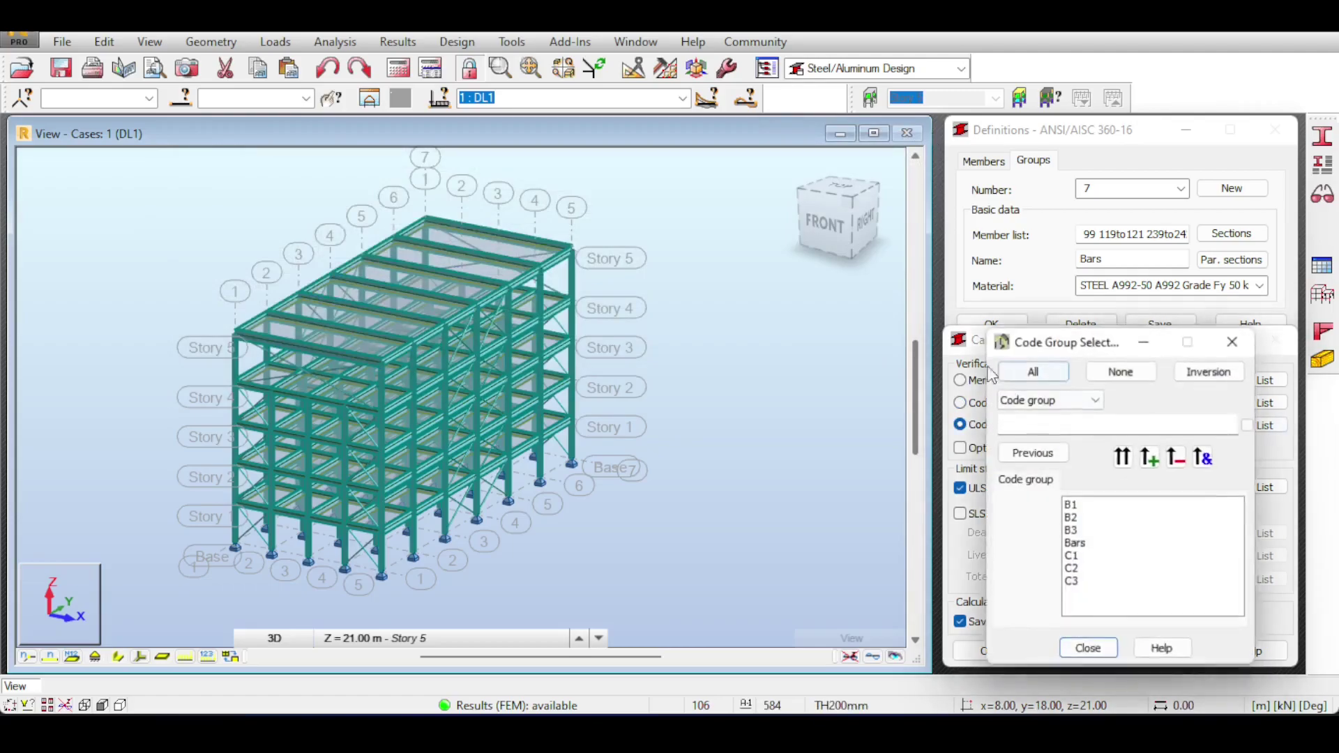
{"action": "left_click", "coordinate": [1030, 371]}
{"action": "left_click", "coordinate": [1085, 639]}
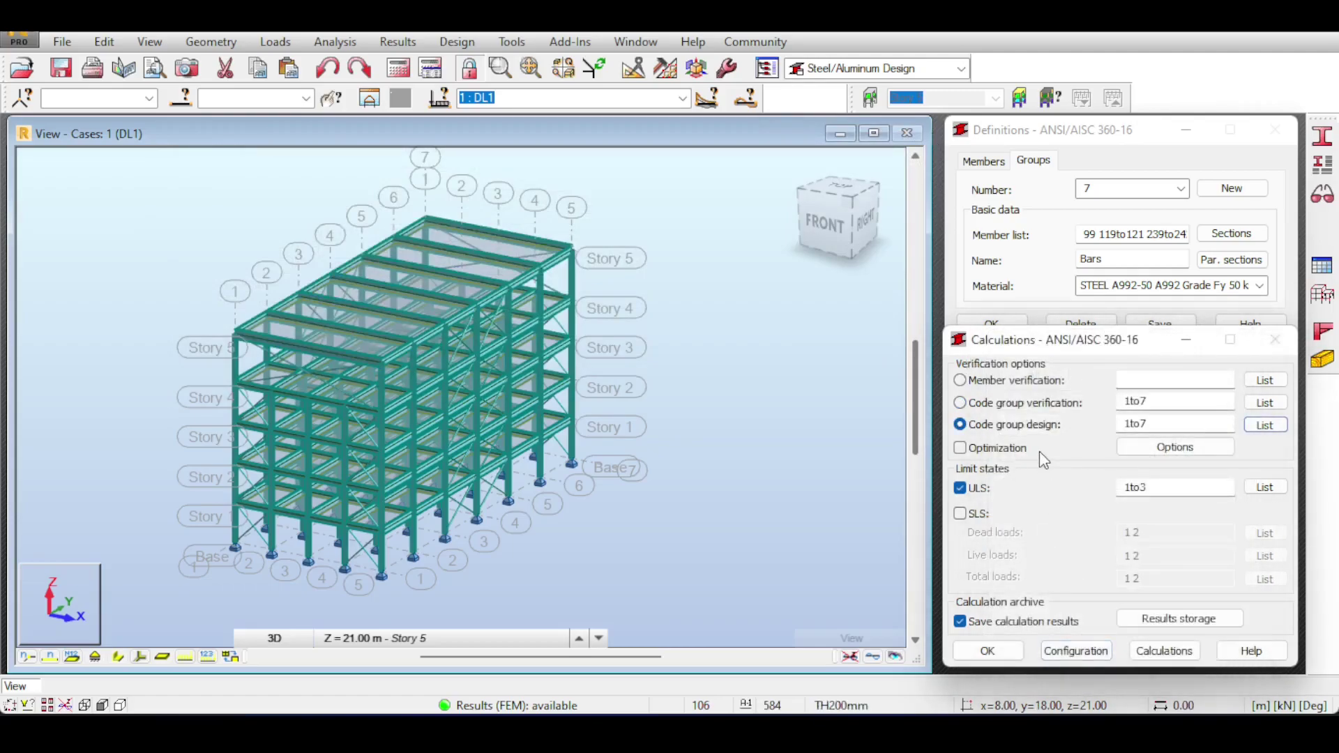
- Enable optimization by weight and run the code group design calculation
{"action": "left_click", "coordinate": [1007, 450]}
{"action": "left_click", "coordinate": [1159, 447]}
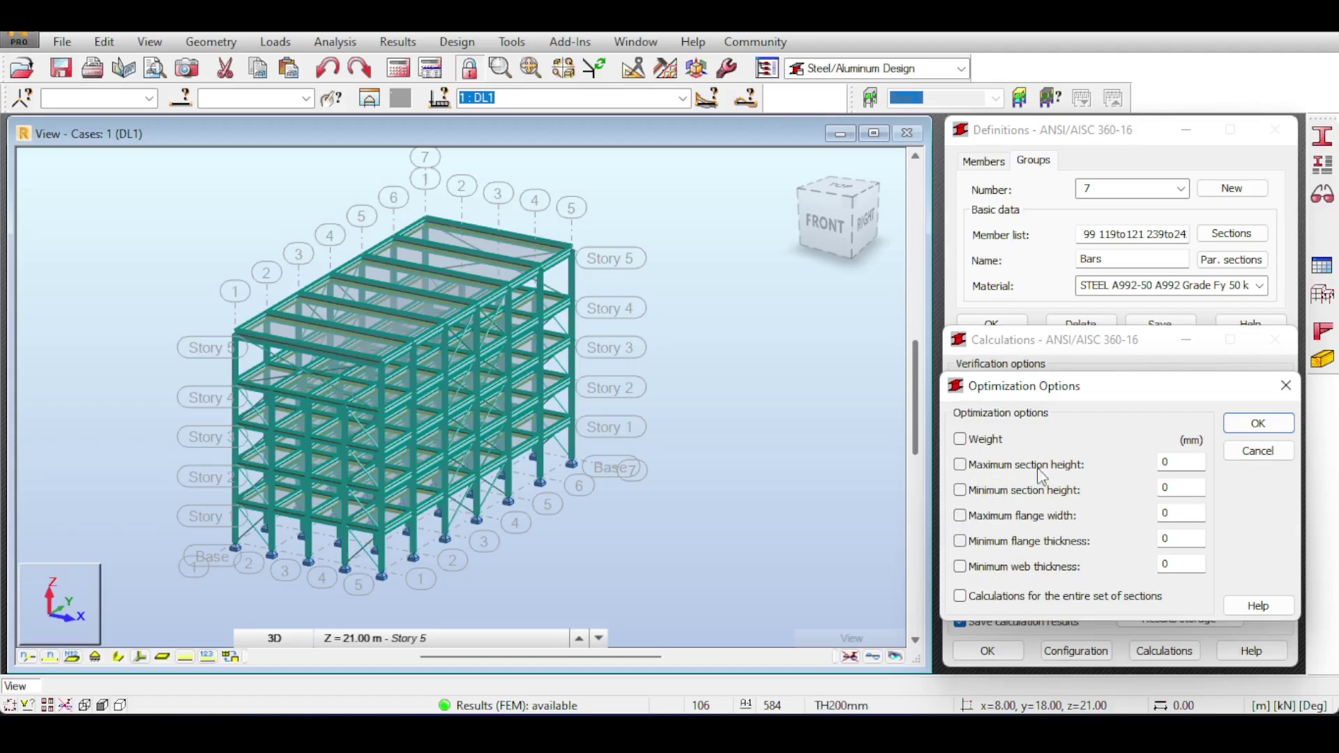
{"action": "left_click", "coordinate": [960, 440]}
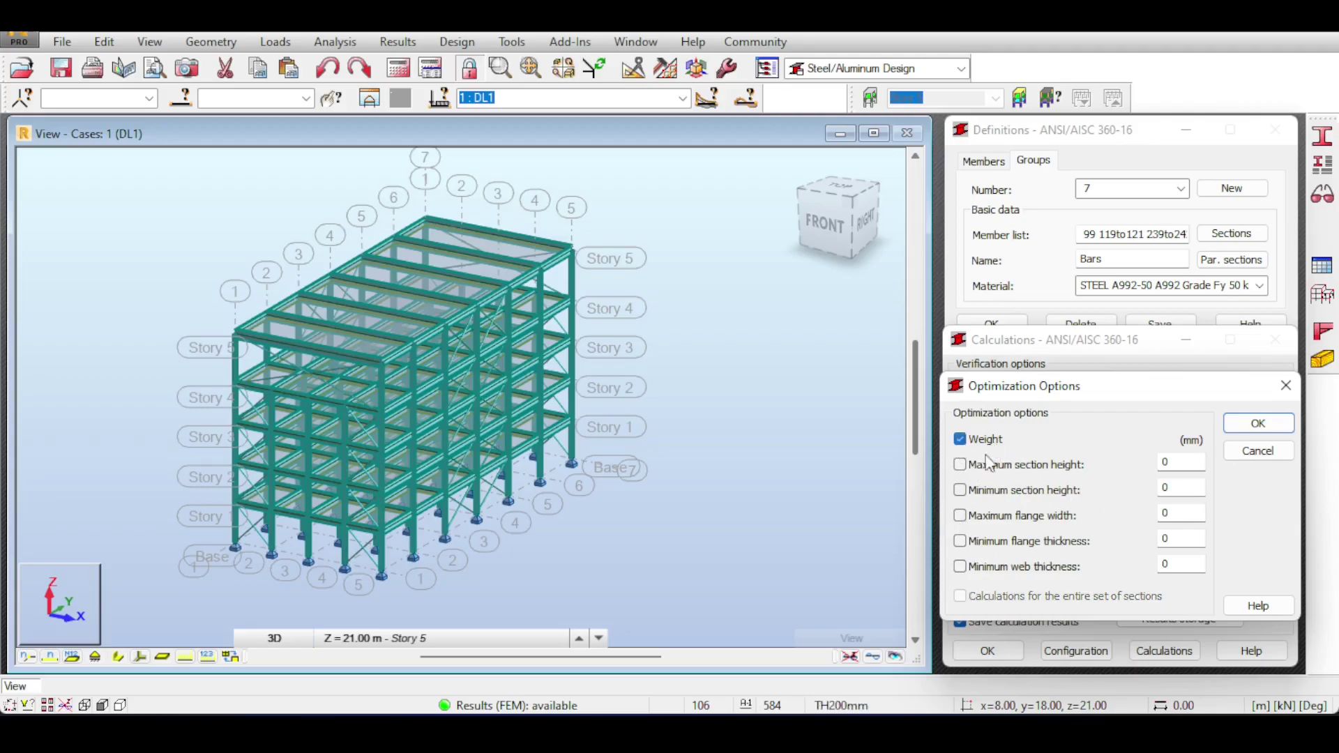
{"action": "left_click", "coordinate": [1260, 424]}
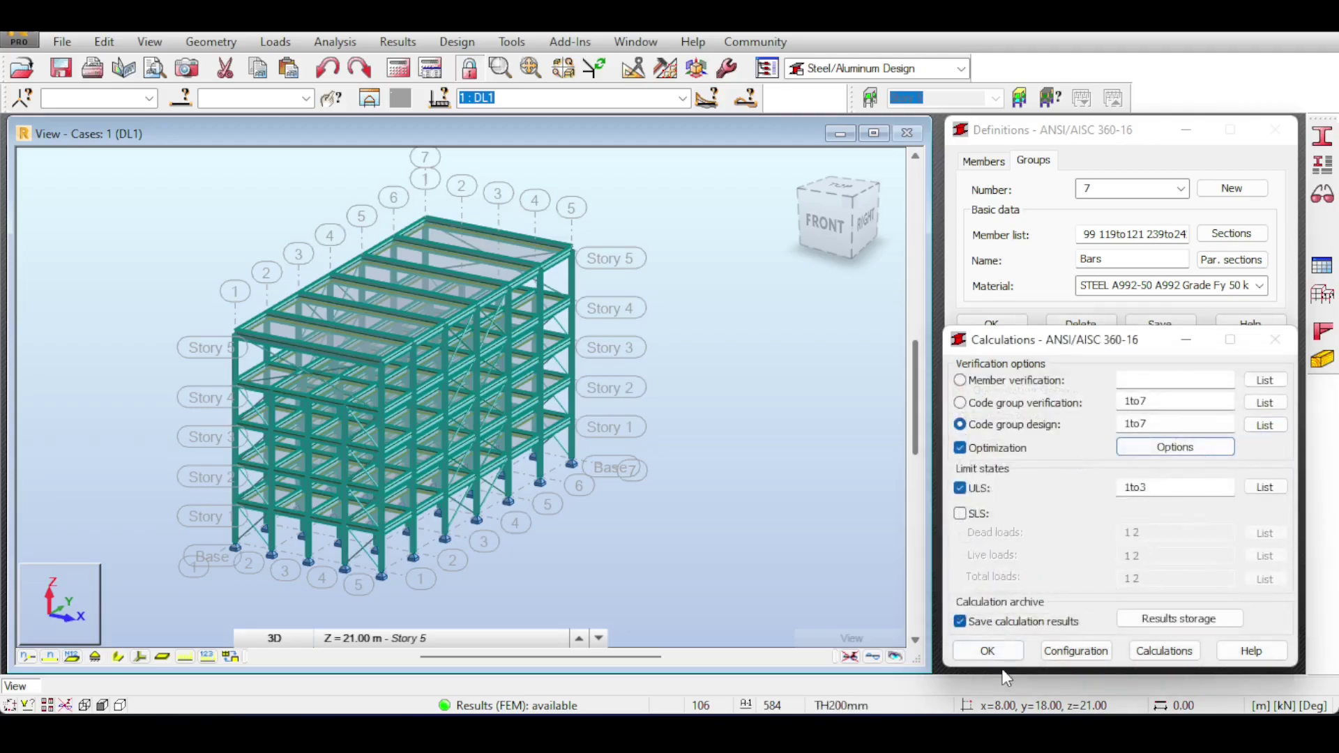
{"action": "left_click", "coordinate": [1162, 651]}
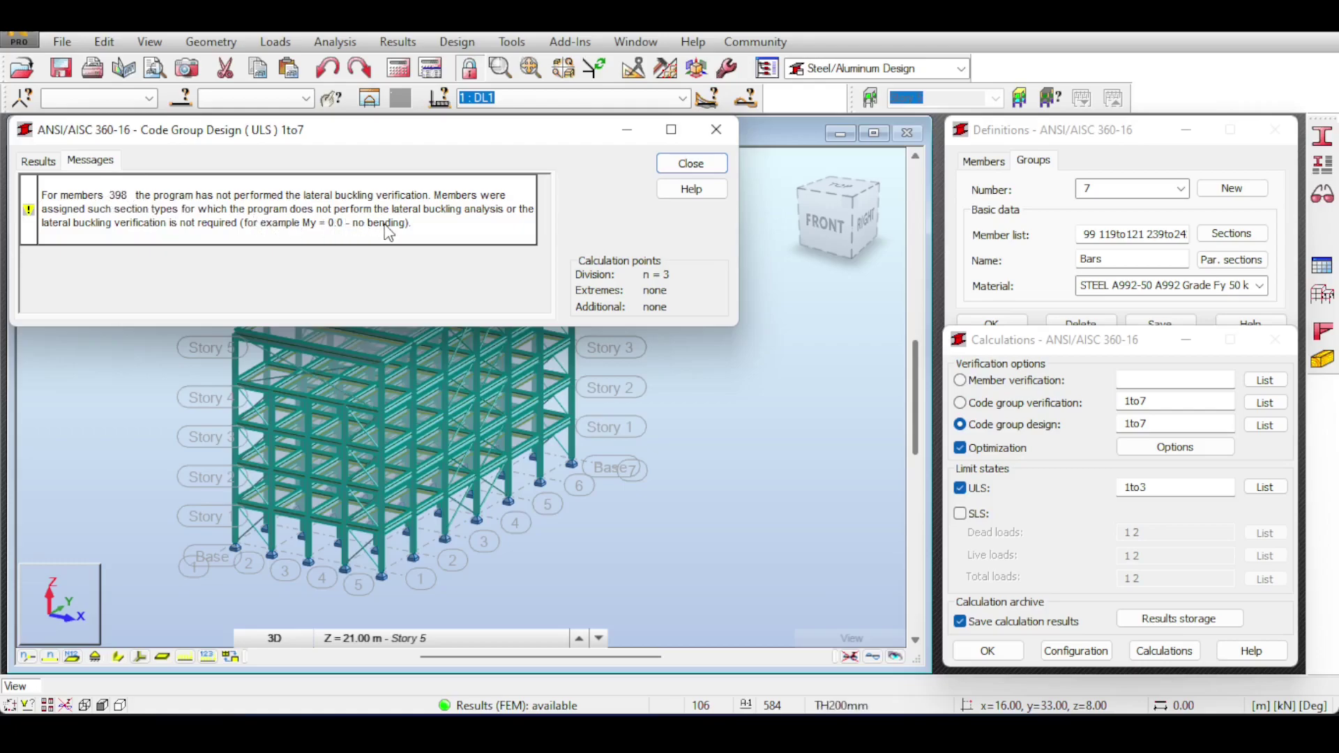
- Review the sections proposed for the code groups in the design results
{"action": "left_click", "coordinate": [46, 161]}
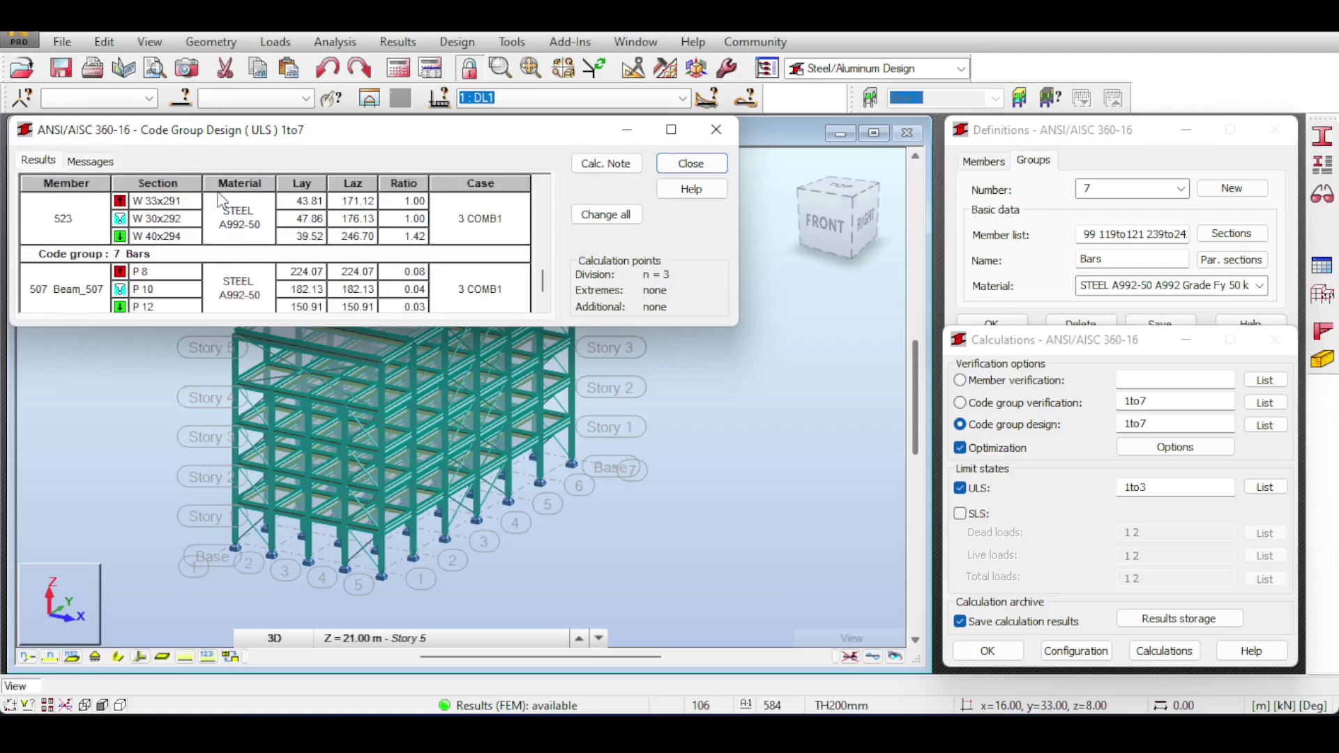
{"action": "scroll", "coordinate": [124, 232], "scroll_direction": "down", "scroll_amount": 1}
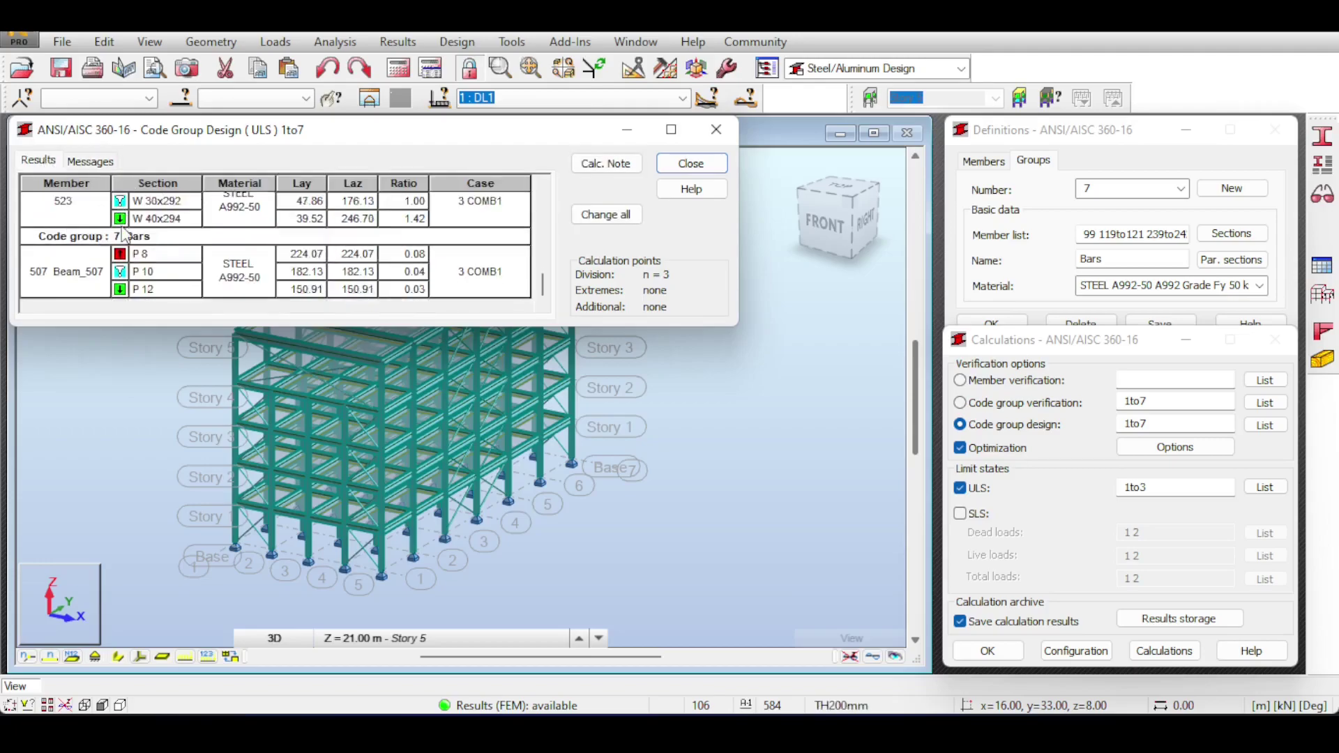
{"action": "scroll", "coordinate": [123, 233], "scroll_direction": "up", "scroll_amount": 15}
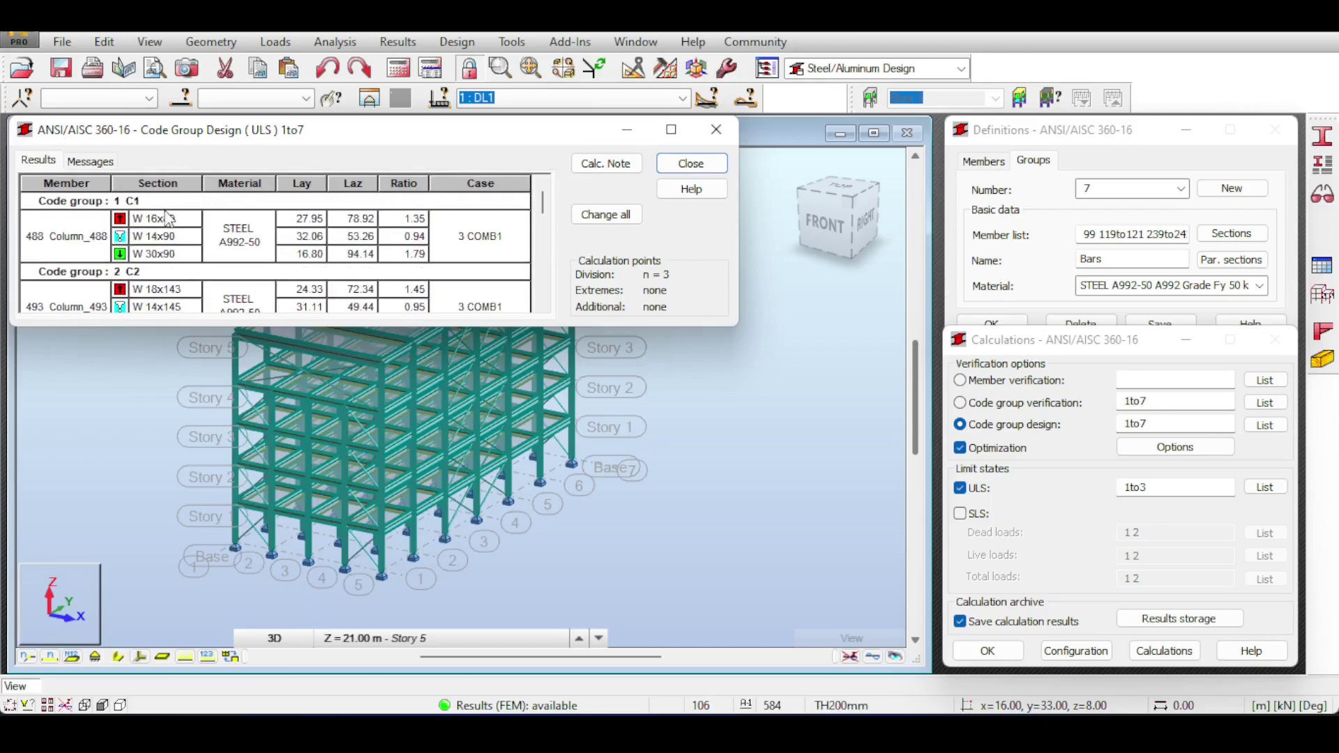
- Examine the detailed design results of section W 14x90 for Column_488 in group C1, and close them
{"action": "double_click", "coordinate": [137, 241]}
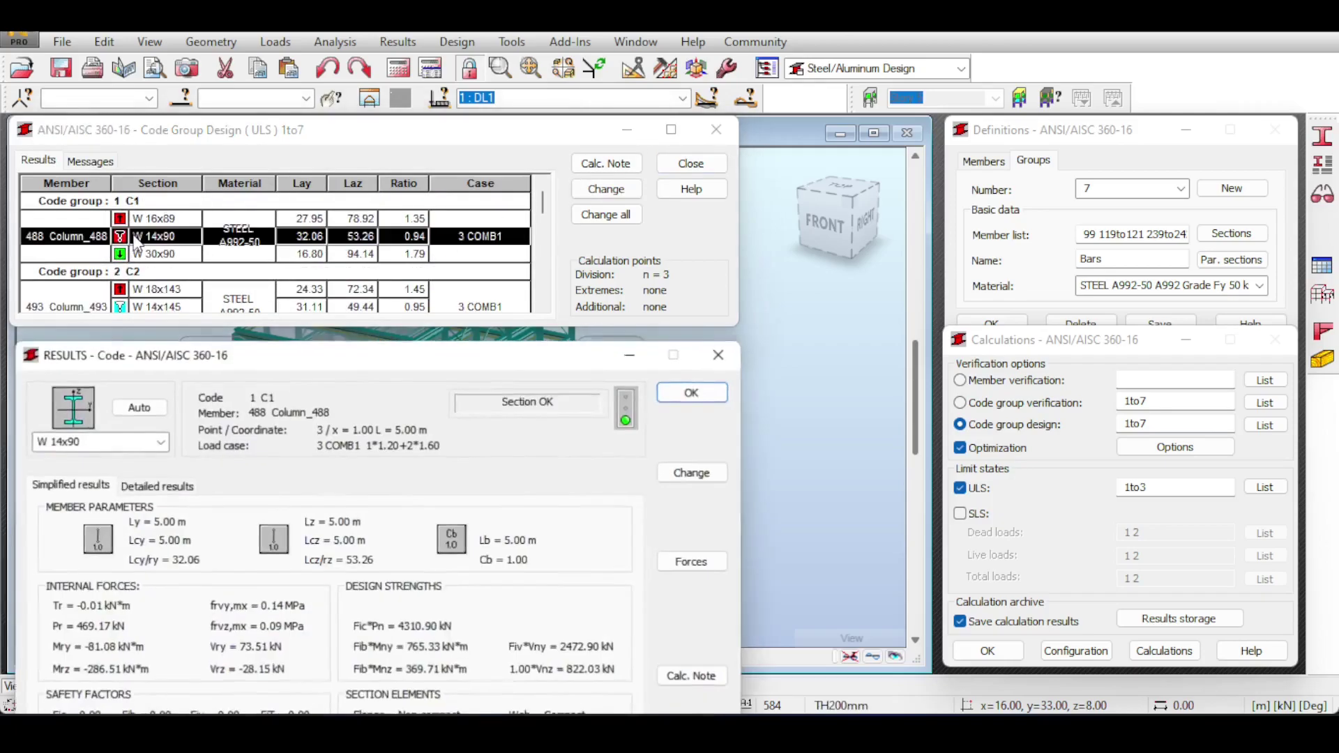
{"action": "left_click_drag", "start_coordinate": [221, 348], "coordinate": [394, 98]}
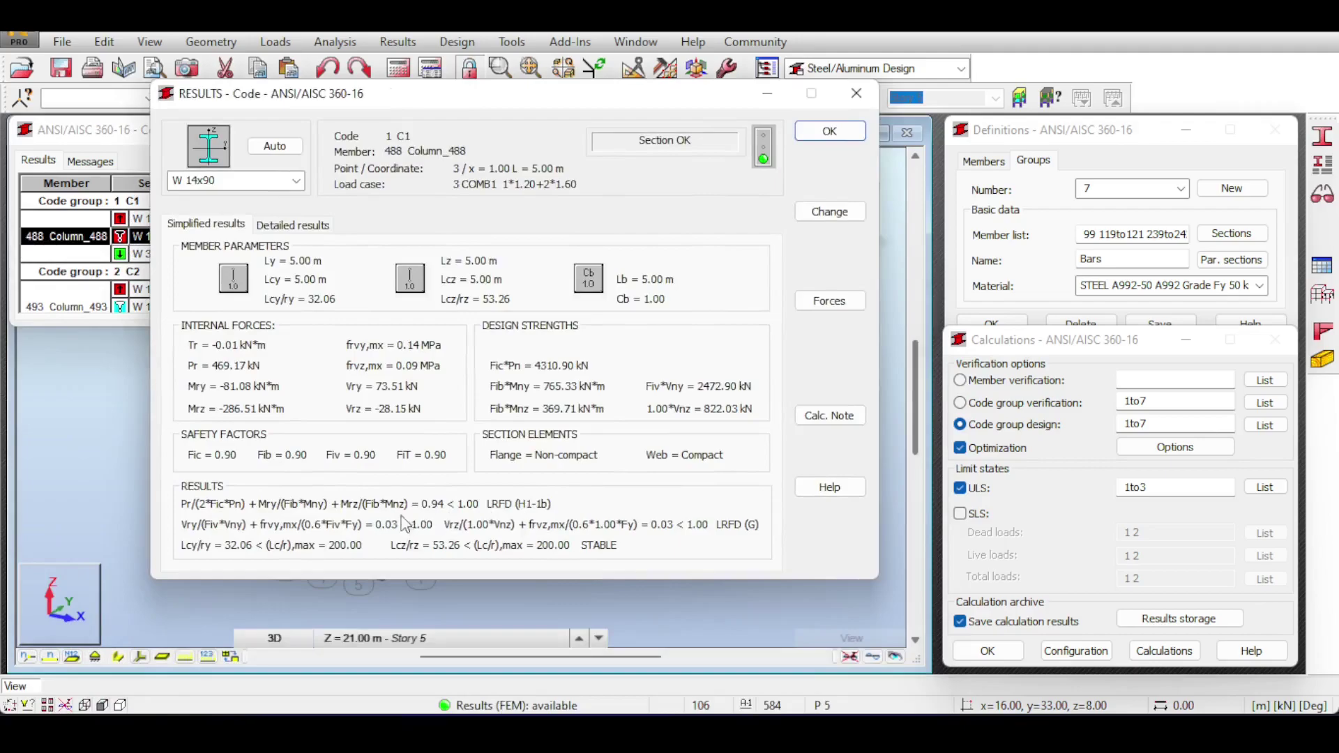
{"action": "left_click_drag", "start_coordinate": [569, 104], "coordinate": [453, 213]}
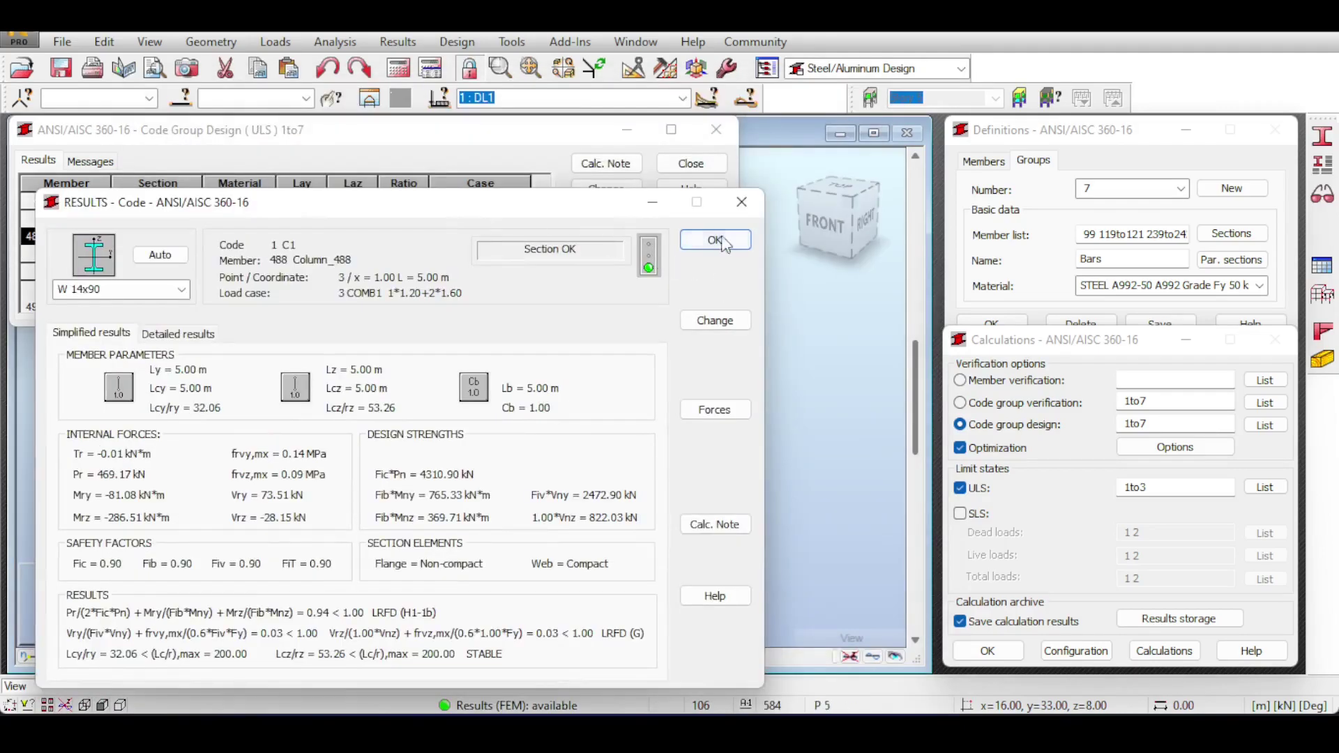
{"action": "left_click", "coordinate": [741, 203]}
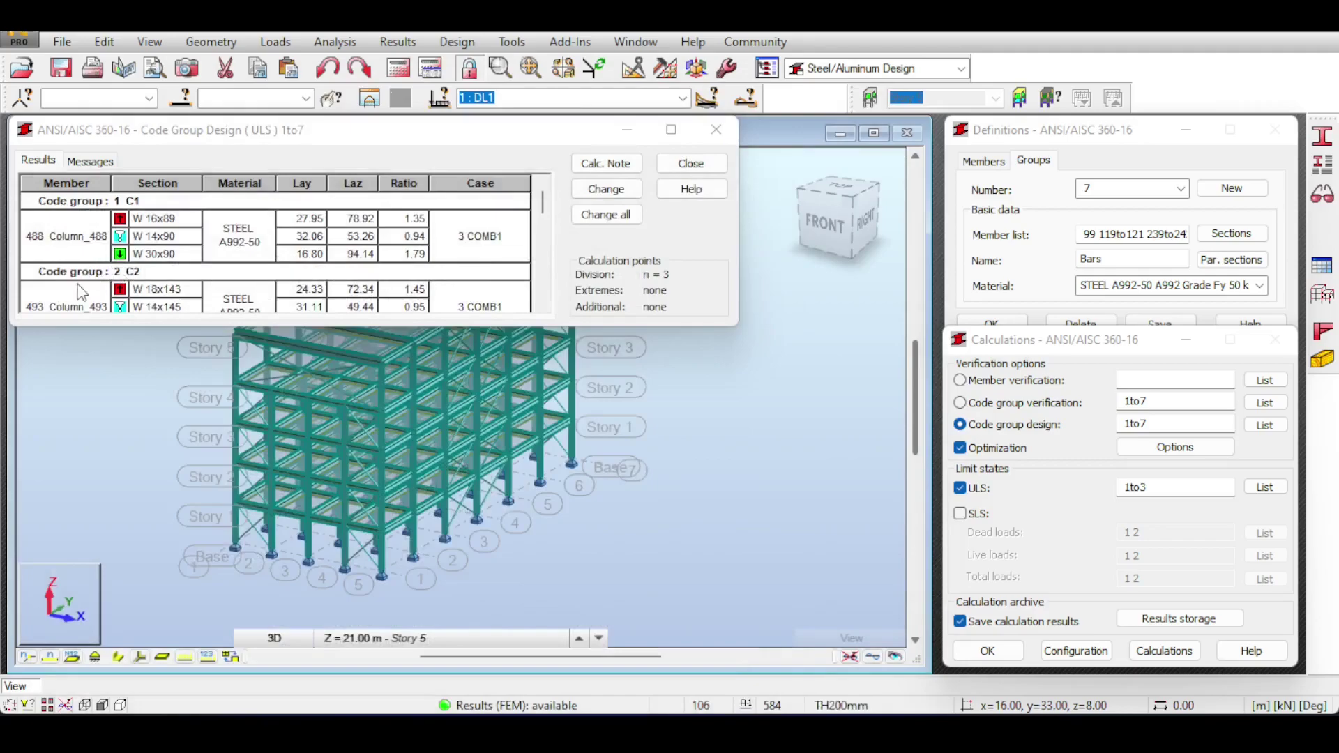
- Open the detailed design results of section W 14x145 for Column_493 in group C2, and close them
{"action": "scroll", "coordinate": [82, 293], "scroll_direction": "down", "scroll_amount": 1}
{"action": "double_click", "coordinate": [170, 254]}
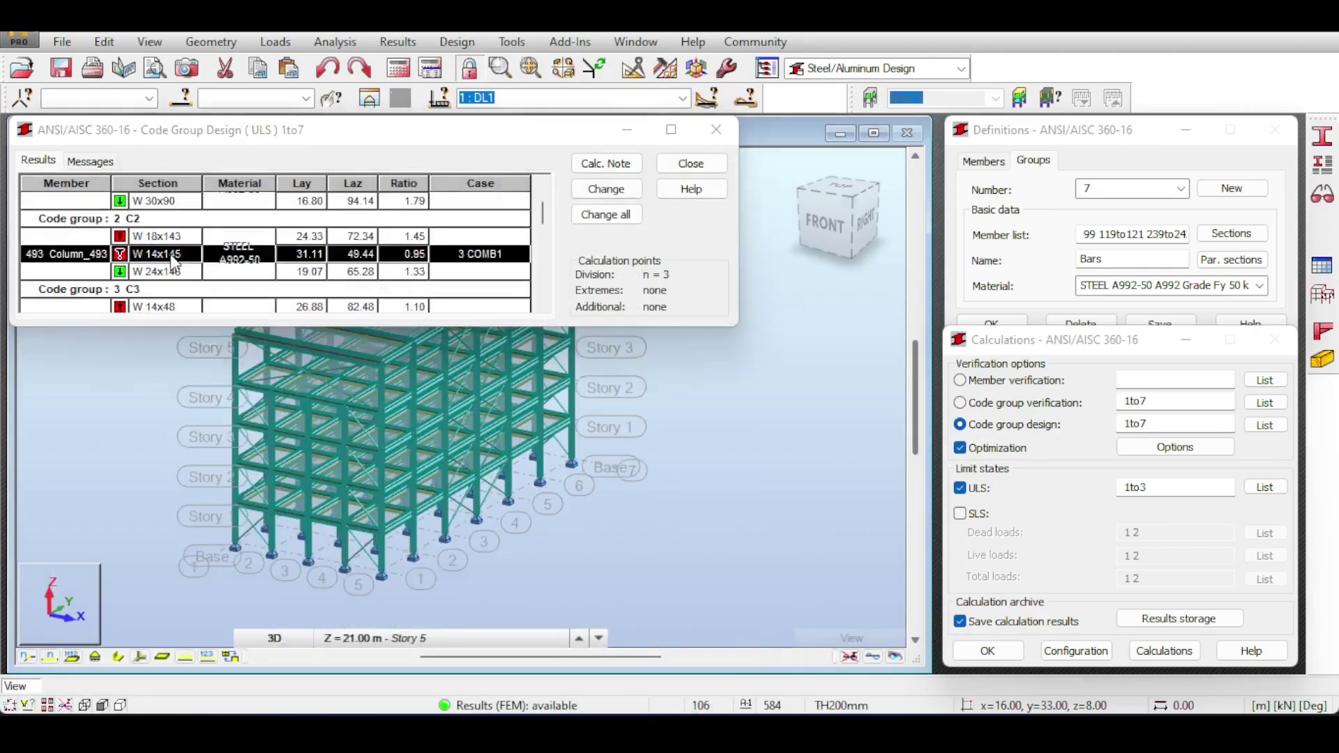
{"action": "left_click", "coordinate": [726, 347]}
- Examine the detailed design results of section W 30x292 for member 523 in group B3, and close them
{"action": "scroll", "coordinate": [251, 263], "scroll_direction": "down", "scroll_amount": 1}
{"action": "scroll", "coordinate": [251, 264], "scroll_direction": "down", "scroll_amount": 3}
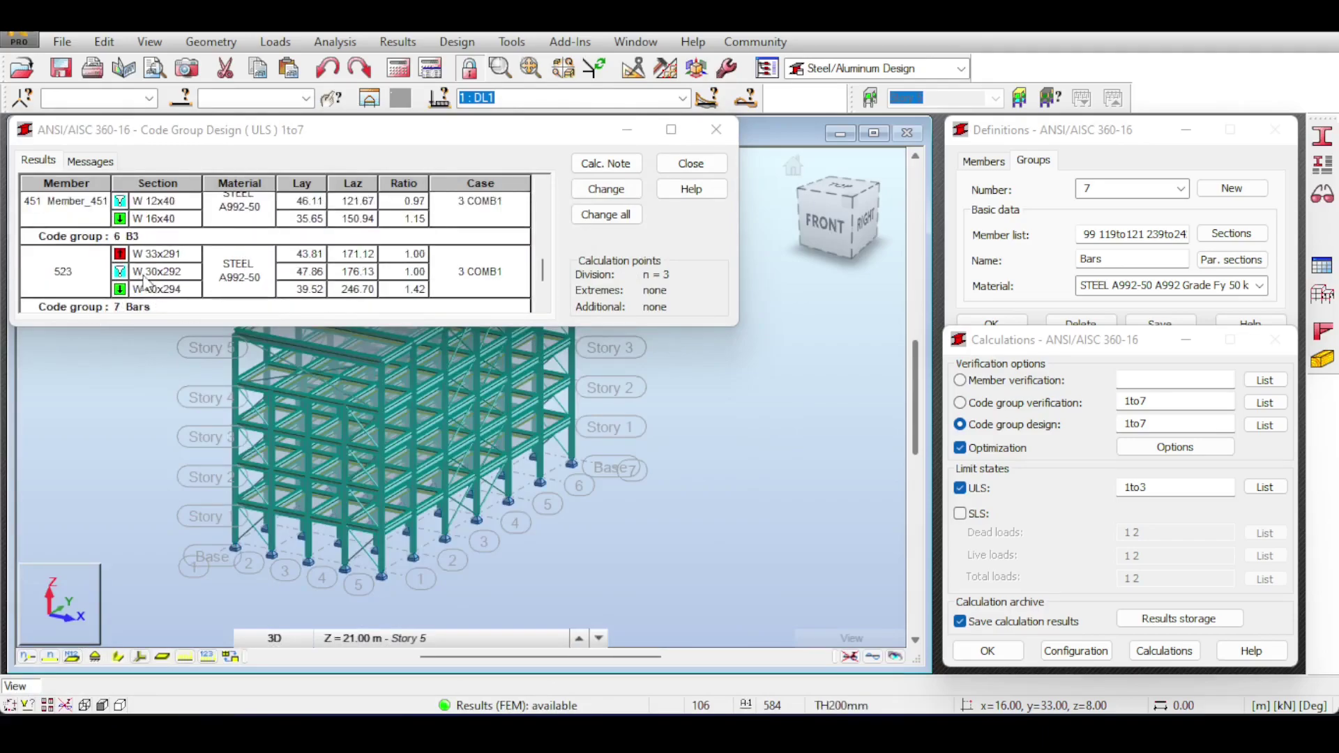
{"action": "double_click", "coordinate": [159, 277]}
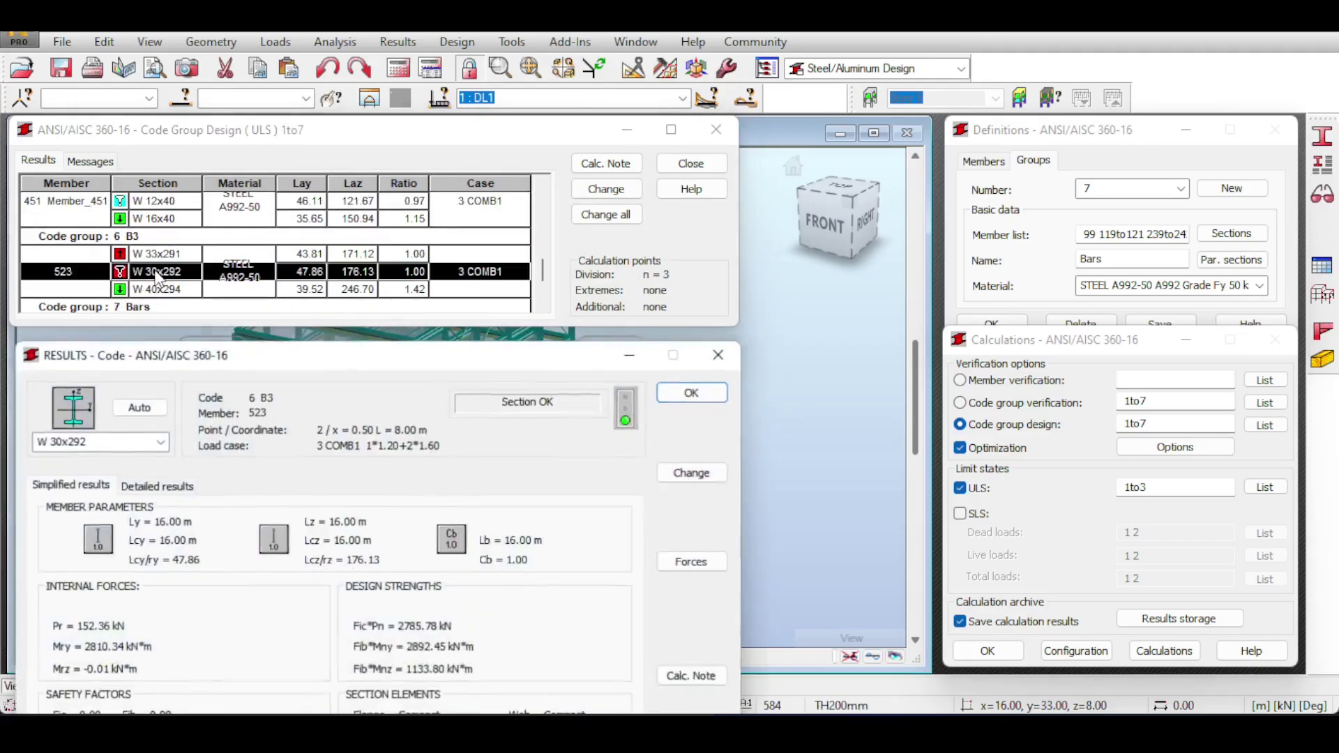
{"action": "left_click_drag", "start_coordinate": [359, 363], "coordinate": [364, 223]}
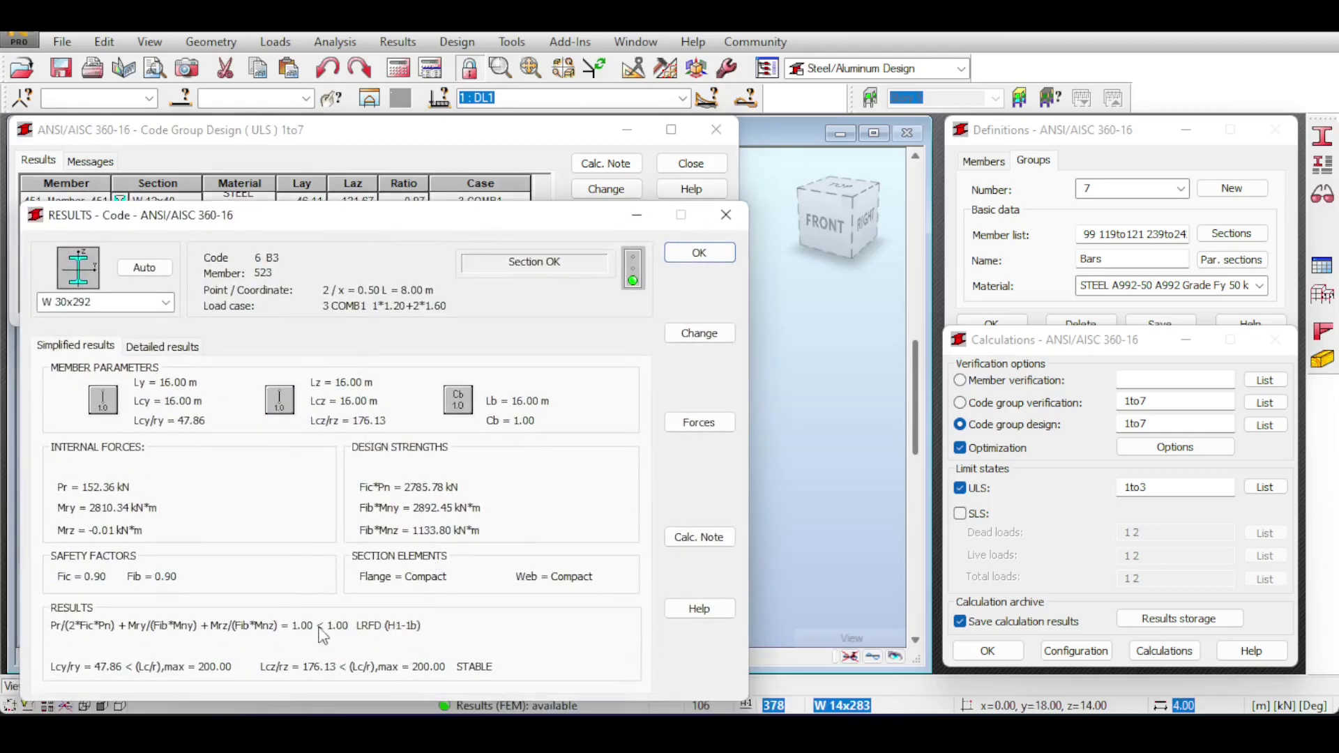
{"action": "left_click", "coordinate": [726, 215]}
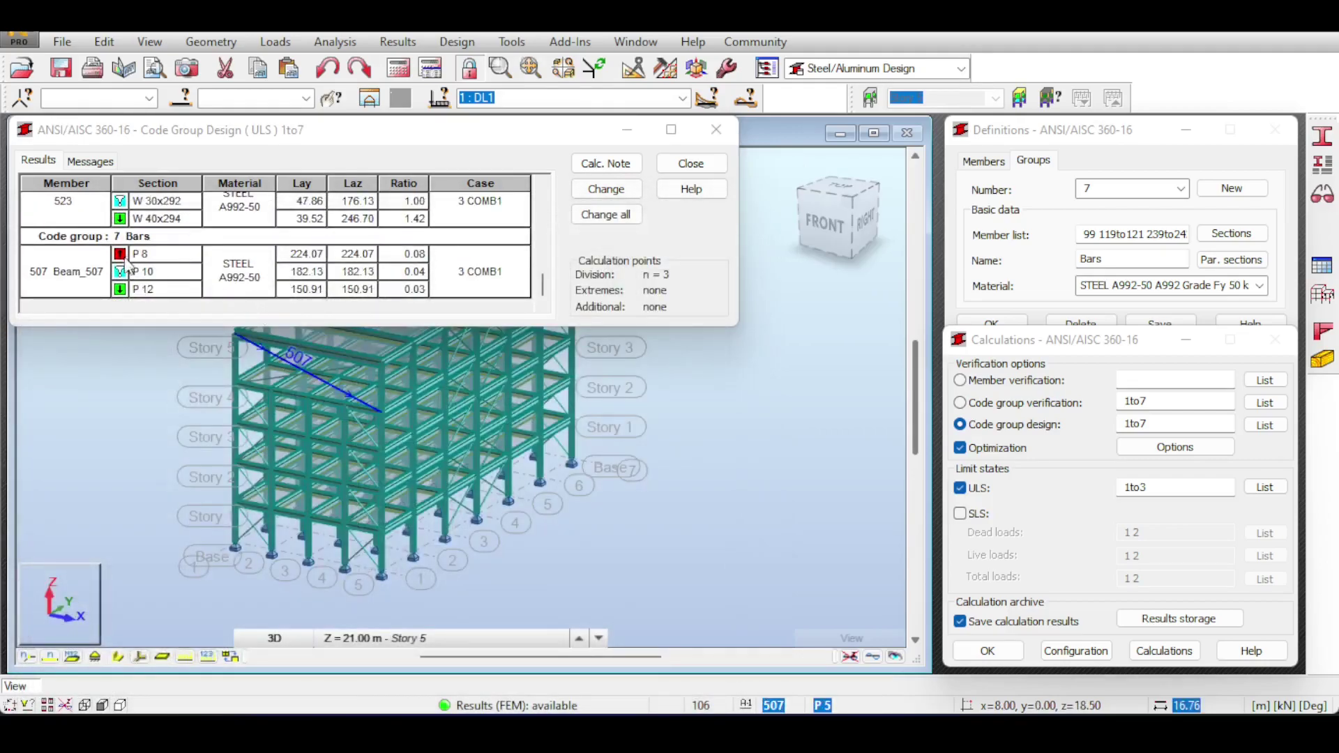
- Examine the detailed design results of section P 10 for Beam_507 in the Bars group, and close them
{"action": "double_click", "coordinate": [142, 277]}
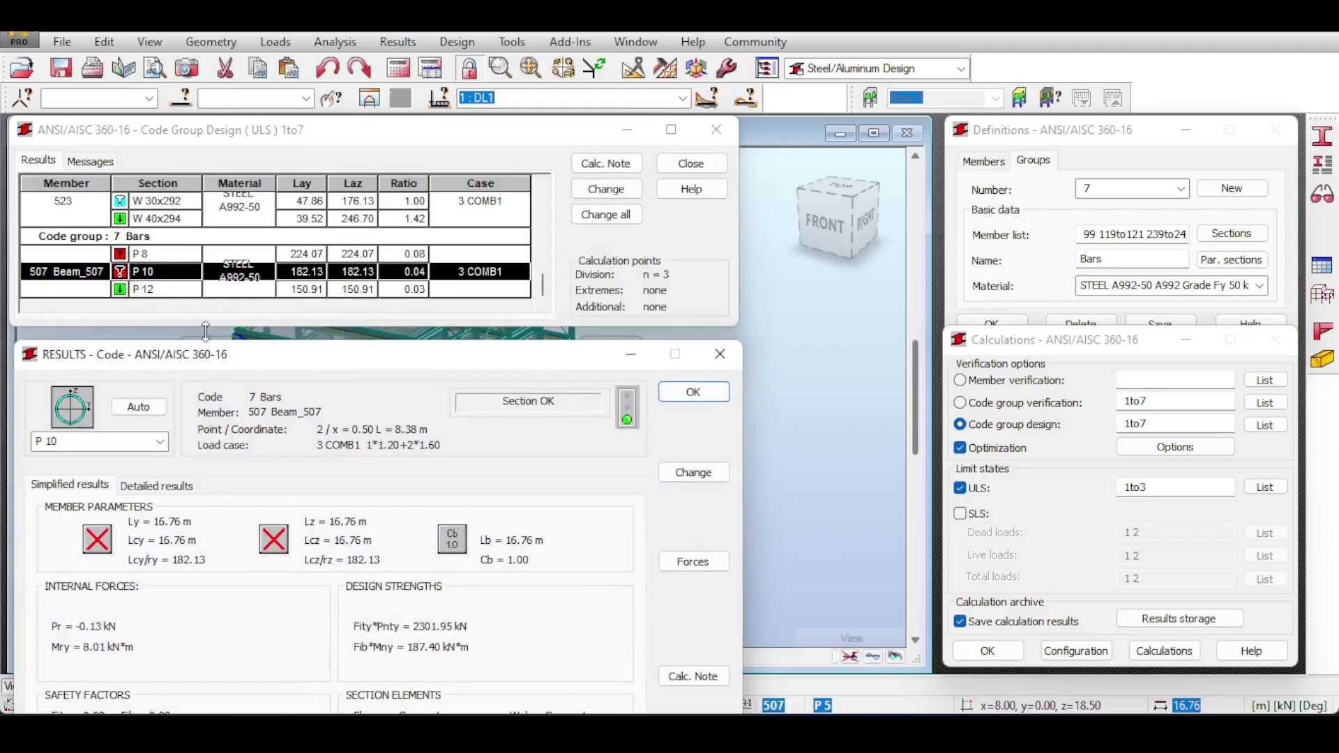
{"action": "left_click", "coordinate": [717, 355]}
{"action": "double_click", "coordinate": [160, 271]}
{"action": "left_click_drag", "start_coordinate": [297, 356], "coordinate": [336, 142]}
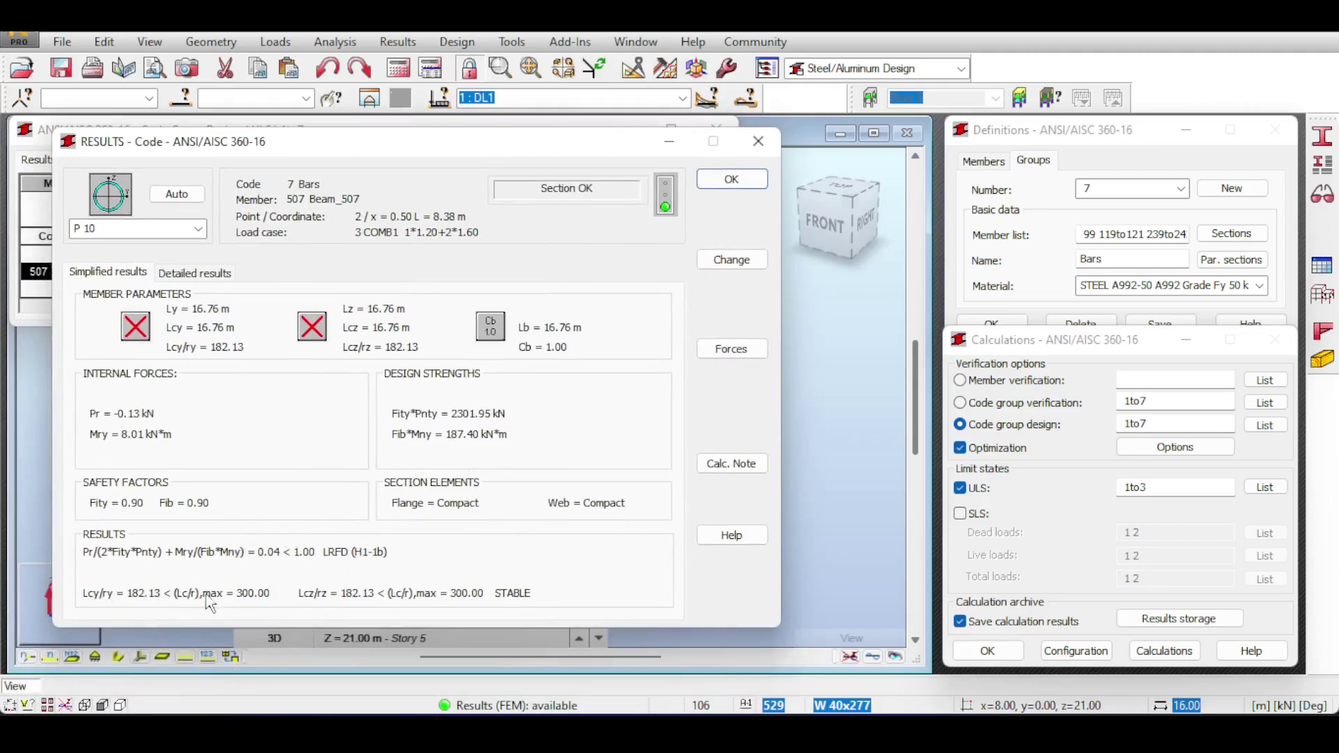
{"action": "left_click", "coordinate": [759, 141]}
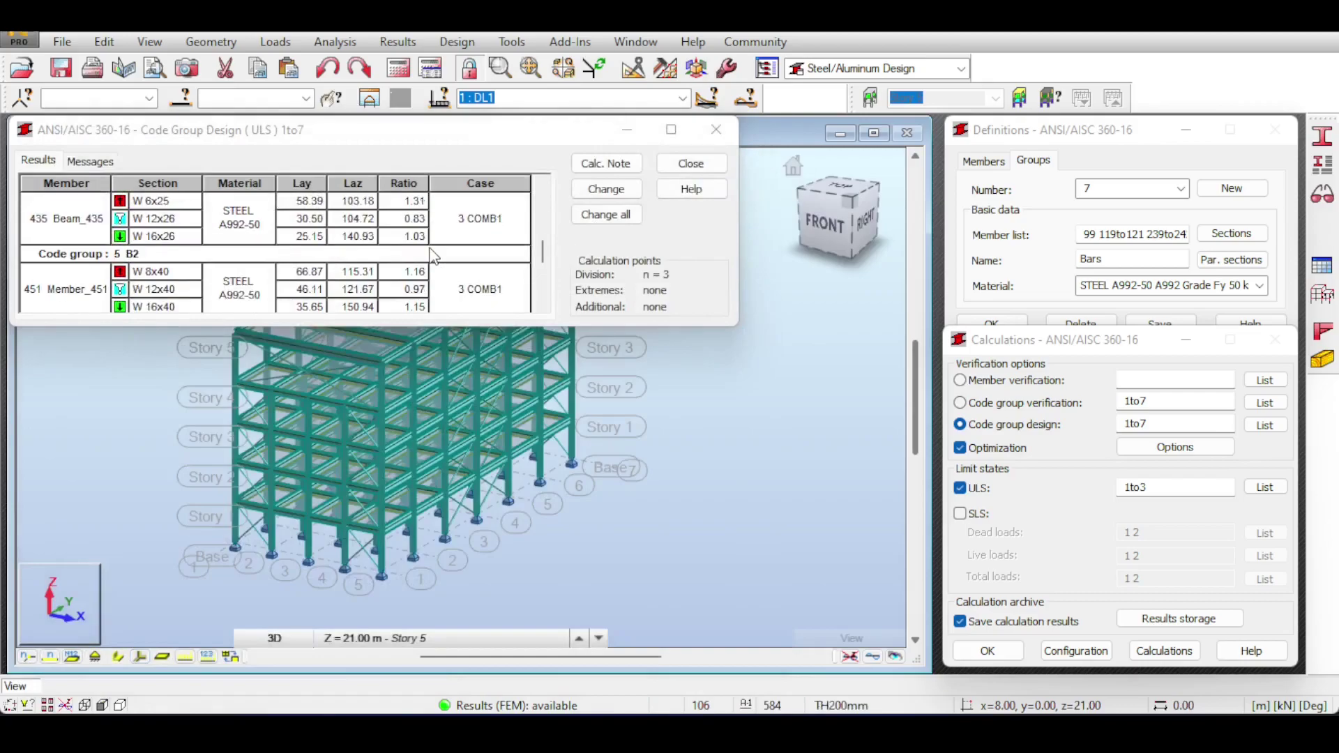
{"action": "scroll", "coordinate": [432, 257], "scroll_direction": "up", "scroll_amount": 5}
{"action": "left_click_drag", "start_coordinate": [457, 139], "coordinate": [664, 296]}
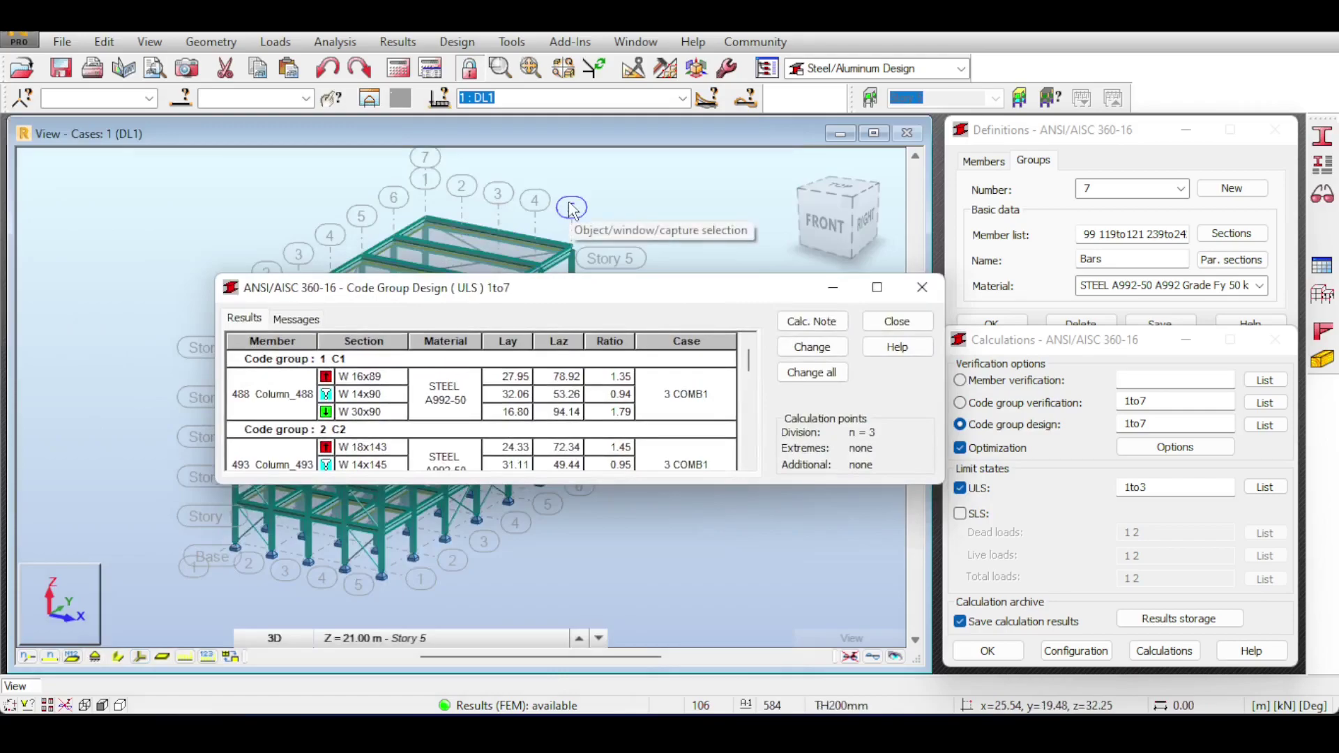
{"action": "left_click_drag", "start_coordinate": [568, 284], "coordinate": [530, 207]}
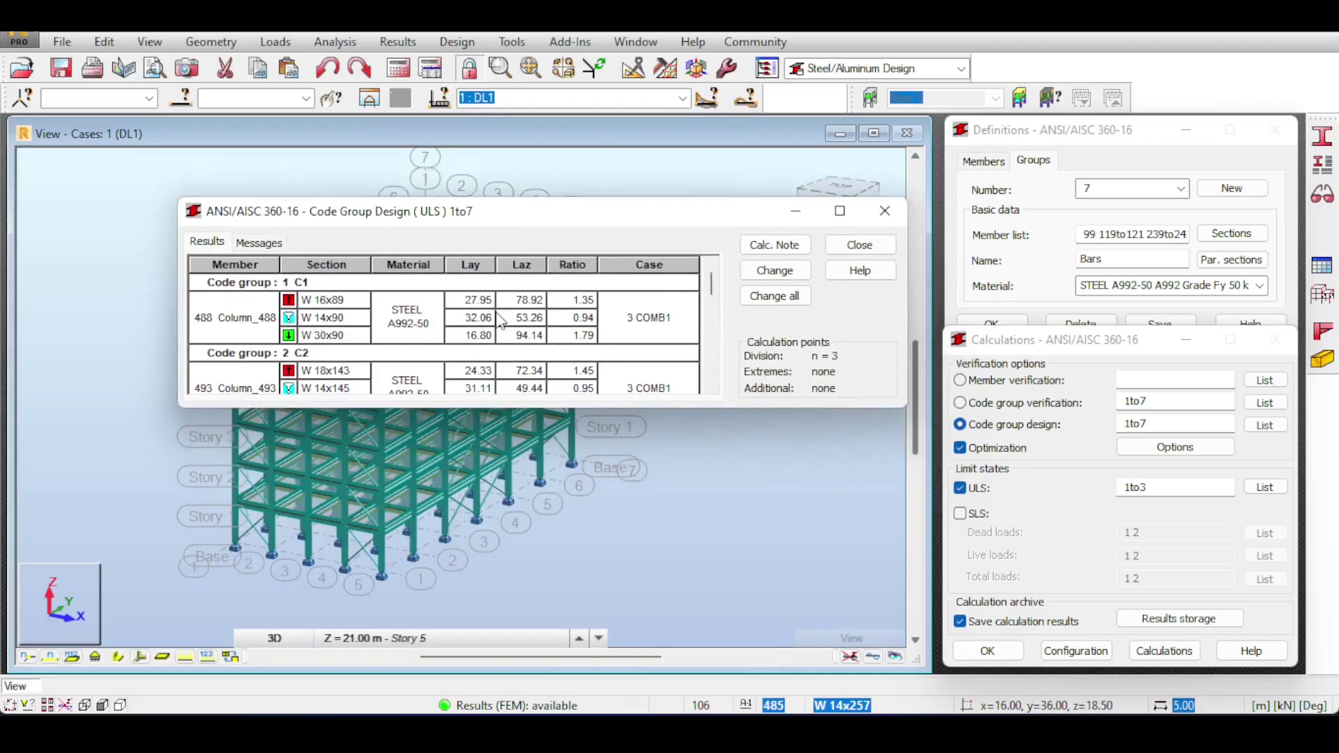
{"action": "left_click_drag", "start_coordinate": [471, 215], "coordinate": [396, 375]}
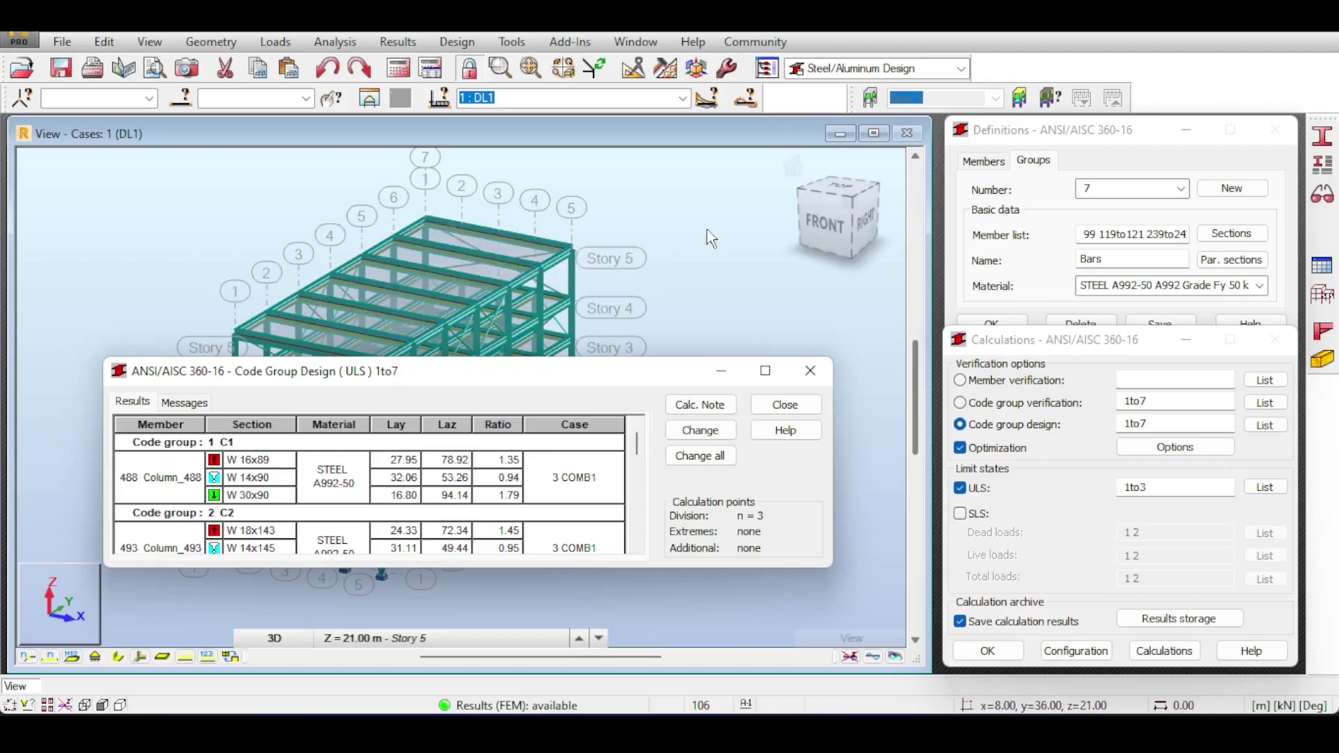
{"action": "left_click_drag", "start_coordinate": [638, 364], "coordinate": [639, 282]}
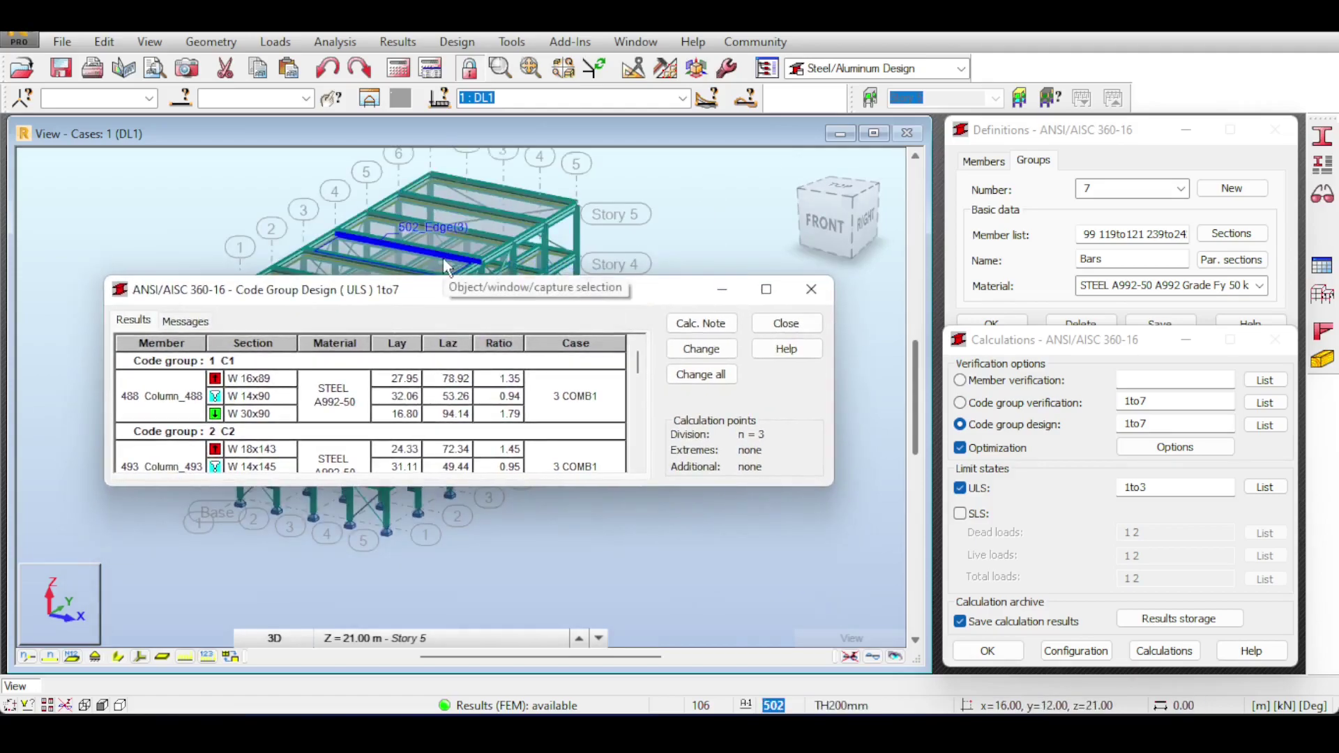
- Replace the sections of all code groups with the optimized design sections, and close the design results without archiving them
{"action": "left_click", "coordinate": [700, 375]}
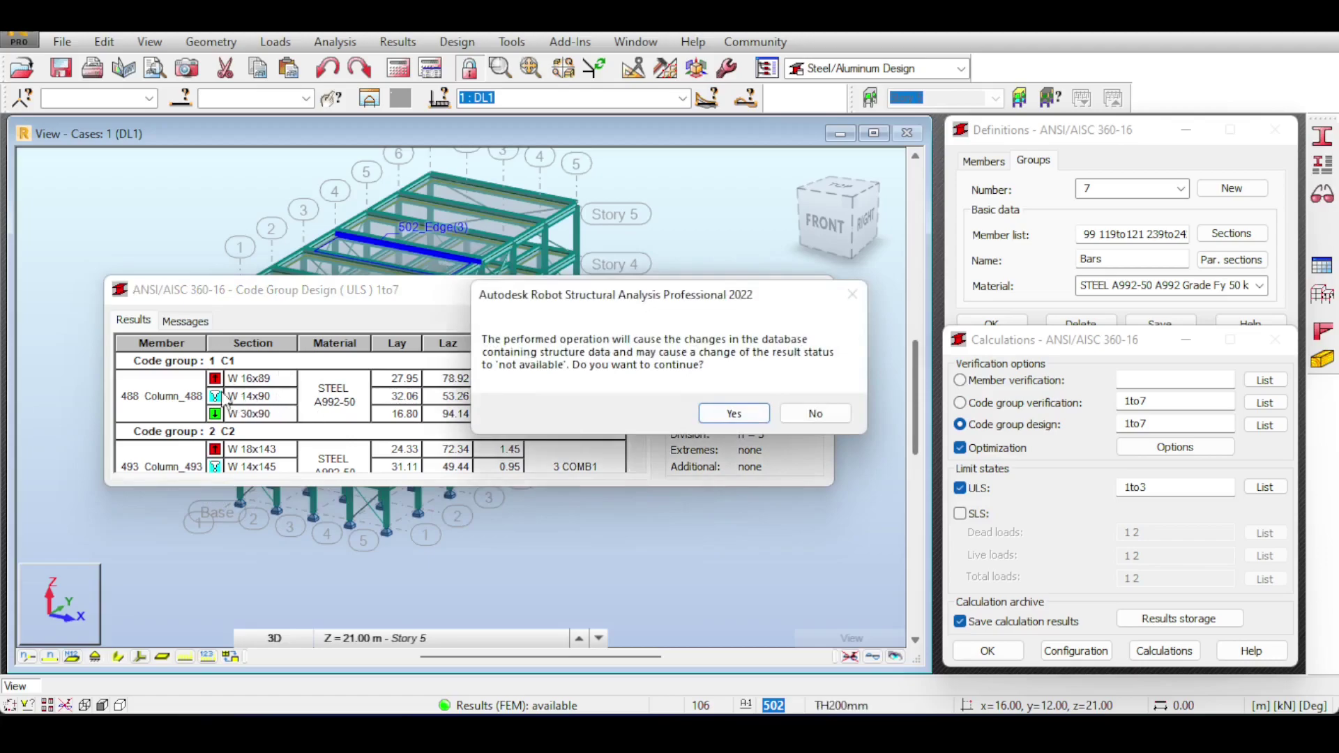
{"action": "left_click", "coordinate": [732, 412]}
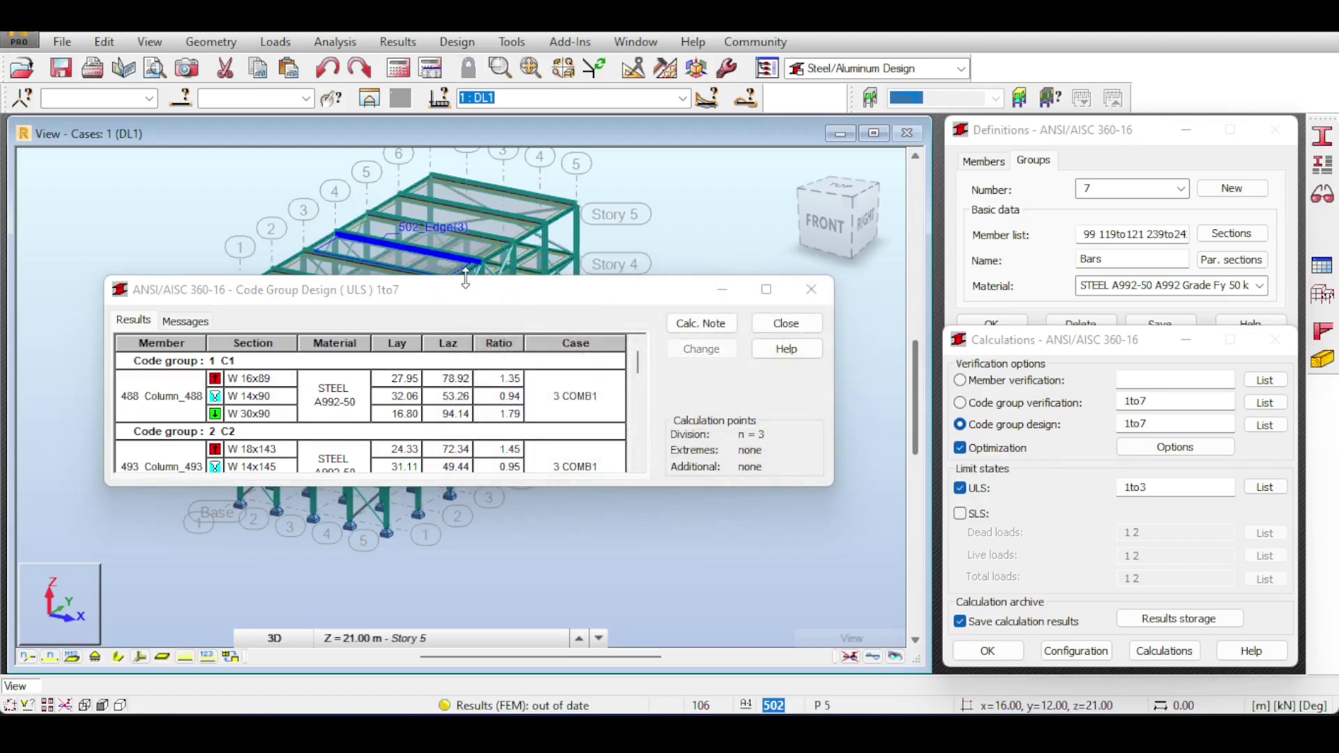
{"action": "left_click", "coordinate": [811, 289]}
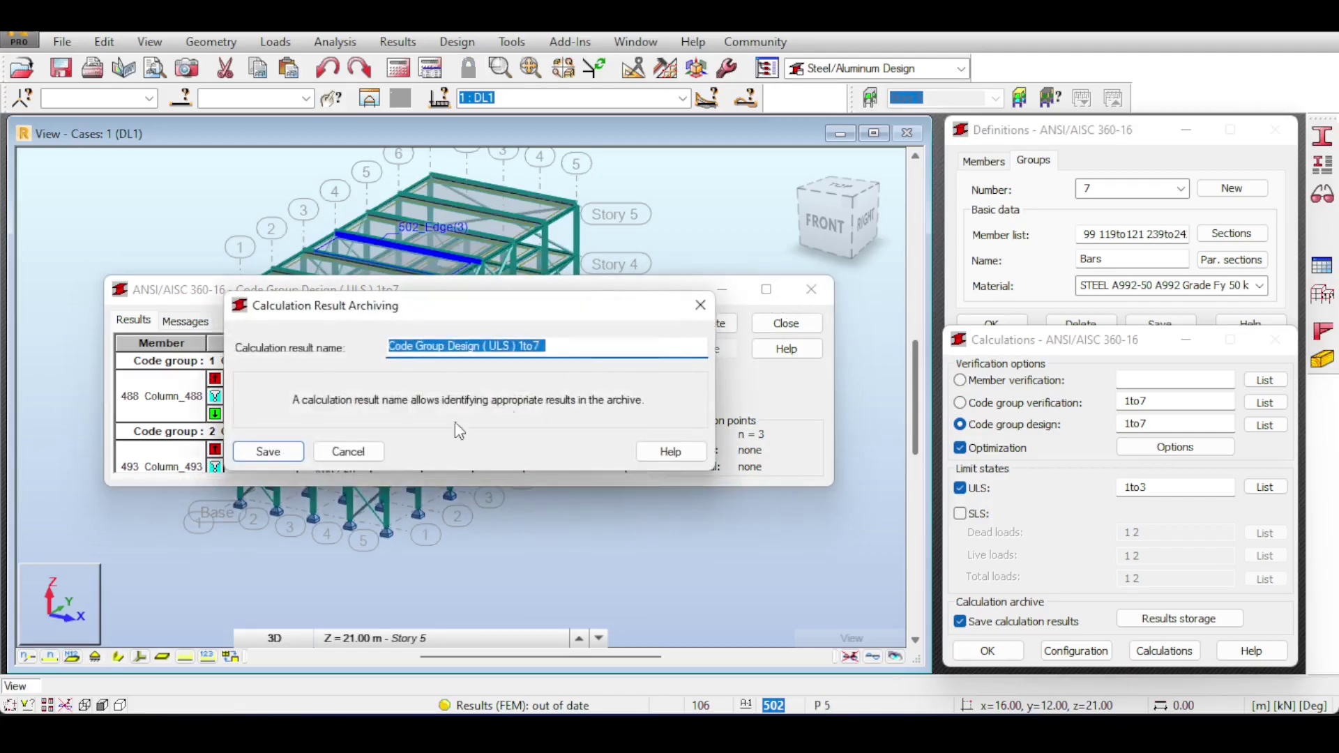
{"action": "left_click", "coordinate": [335, 453]}
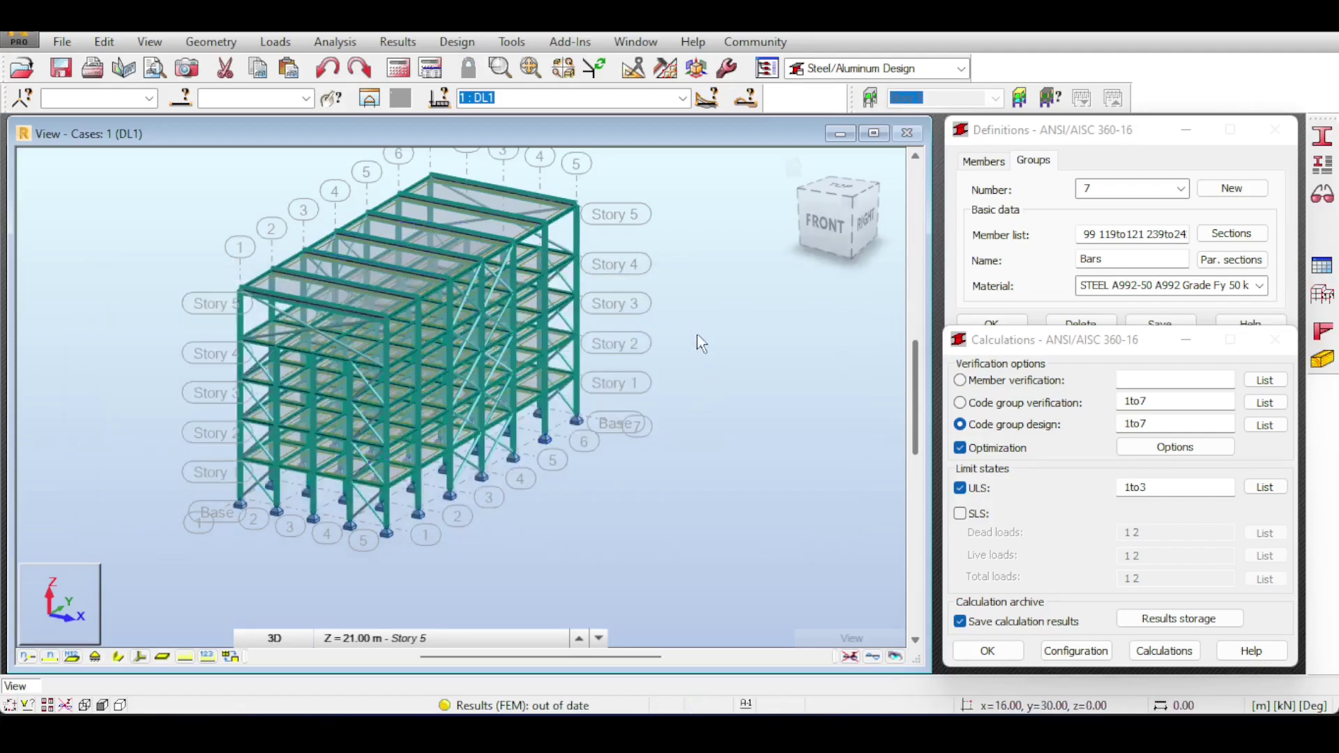
- Recalculate the structure and run the code group verification for groups 1to7
{"action": "left_click", "coordinate": [399, 68]}
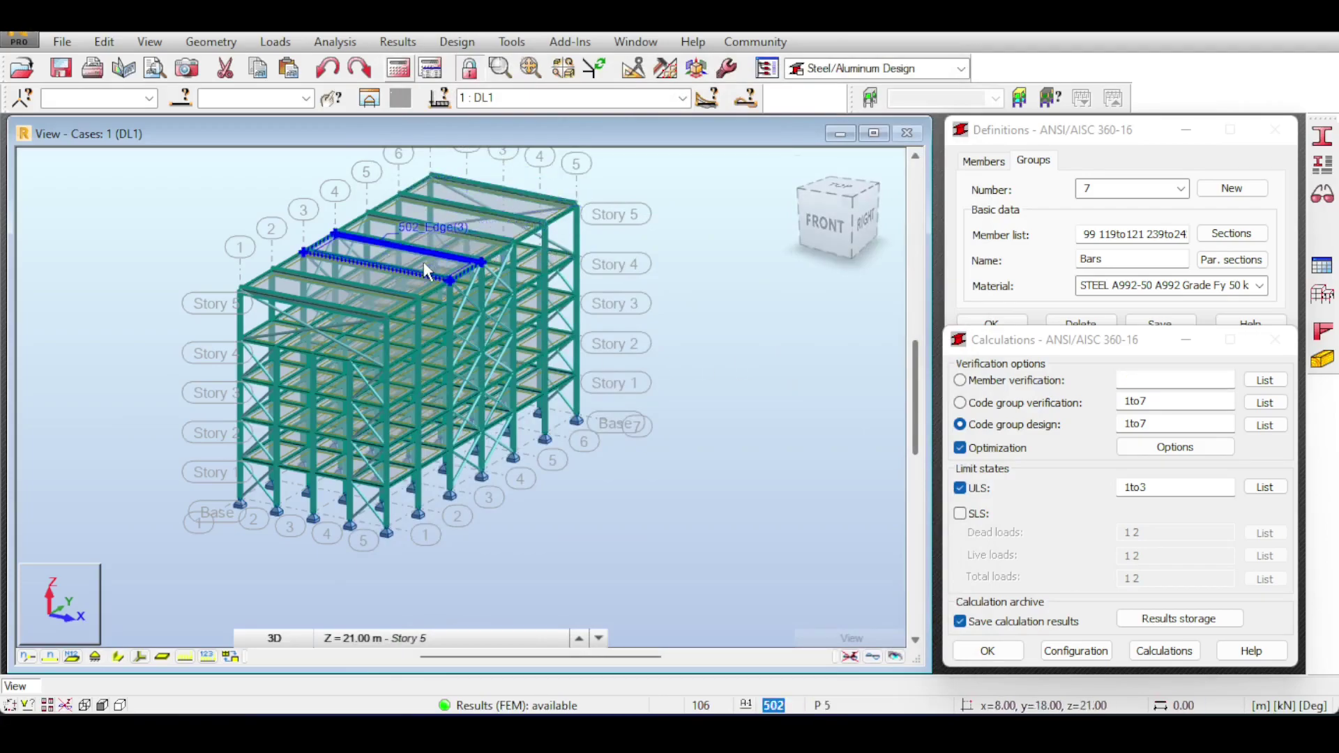
{"action": "left_click", "coordinate": [961, 404]}
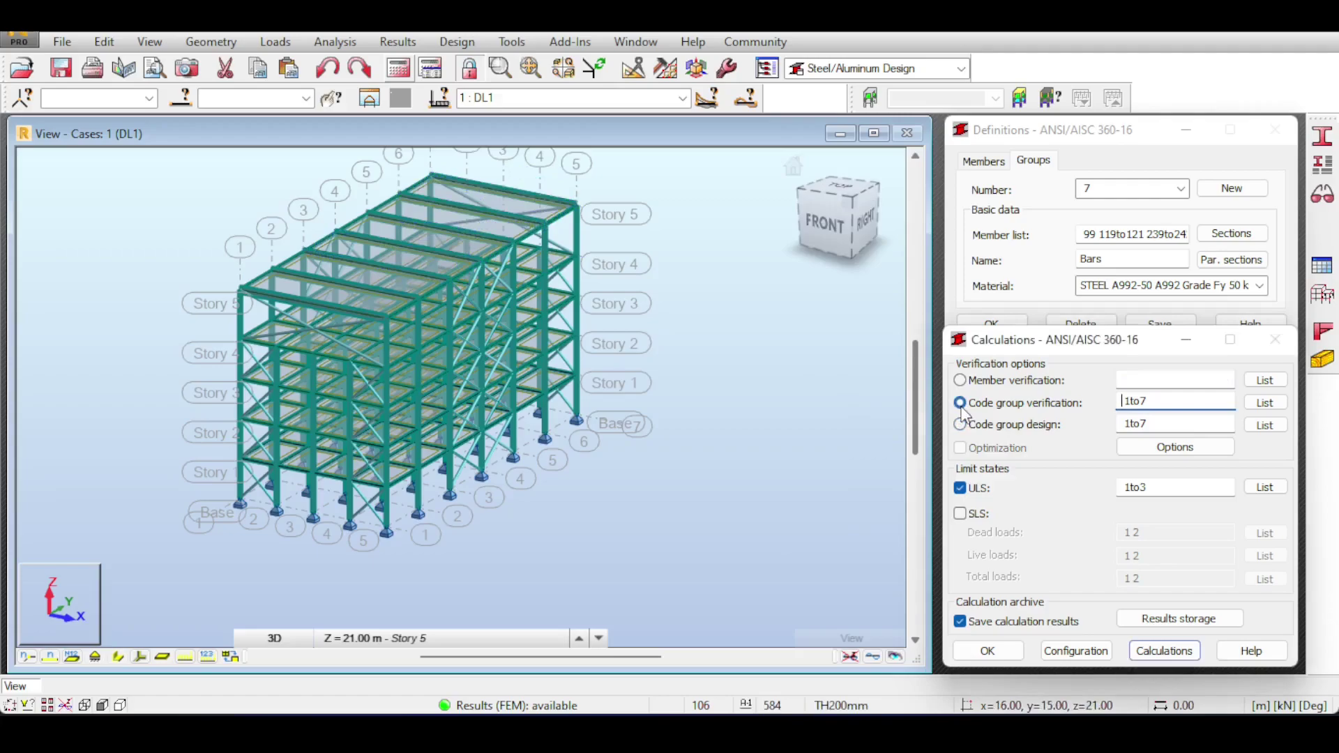
{"action": "left_click", "coordinate": [1138, 651]}
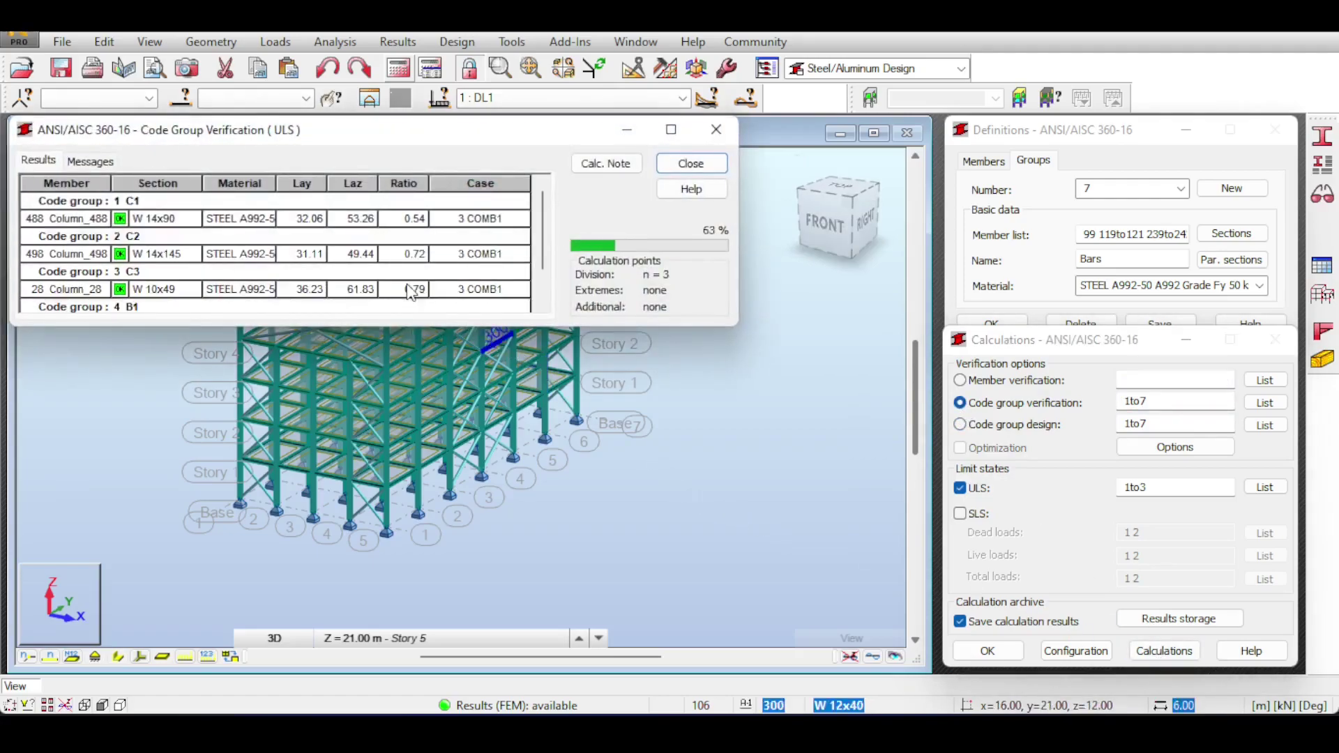
- Review the verification results, examine the details of section W 30x292 for member 517 in group B3, and close all results
{"action": "left_click", "coordinate": [40, 162]}
{"action": "scroll", "coordinate": [207, 256], "scroll_direction": "down", "scroll_amount": 3}
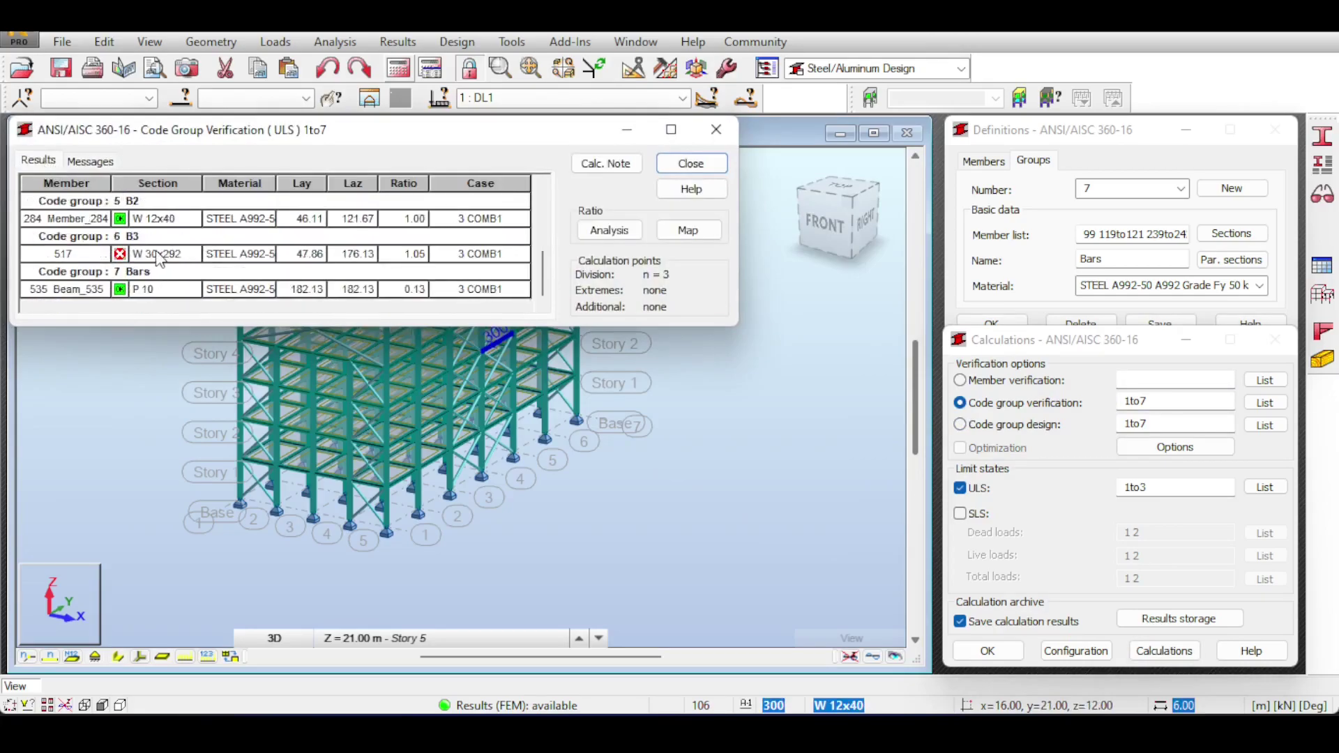
{"action": "double_click", "coordinate": [159, 255]}
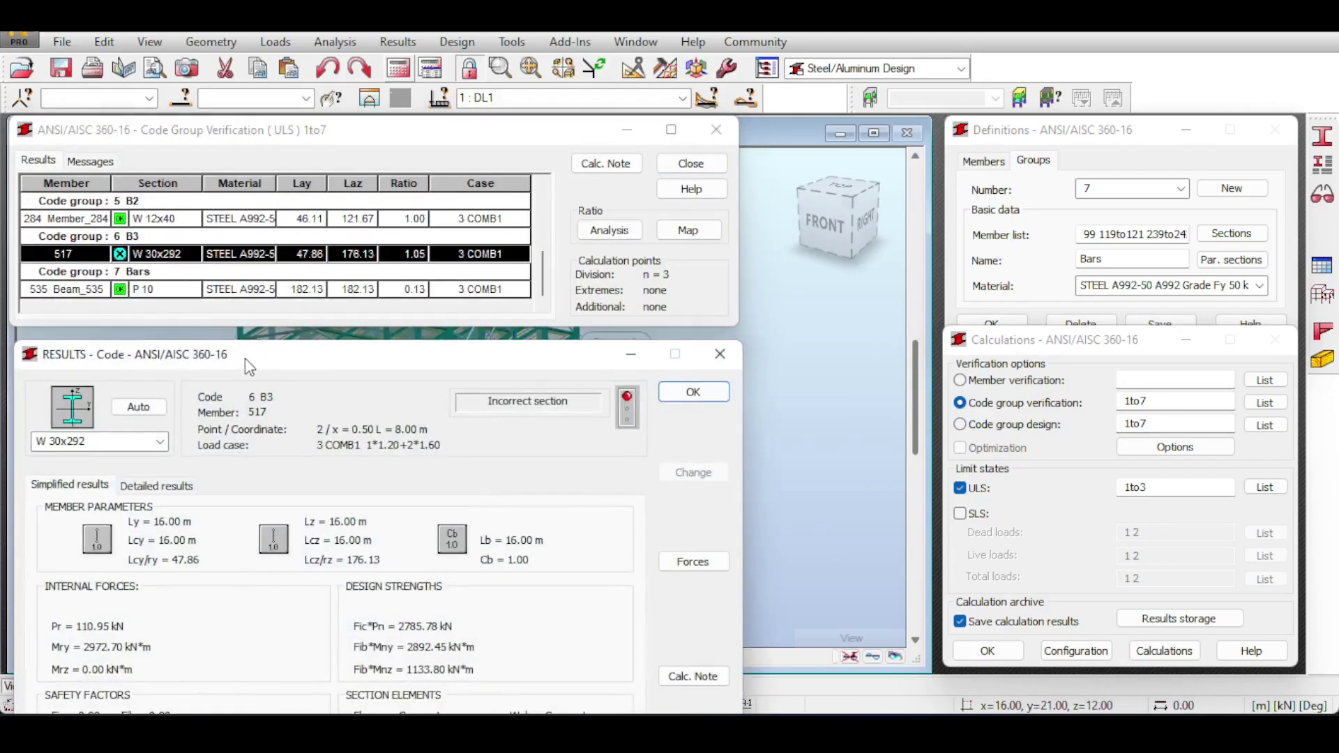
{"action": "left_click_drag", "start_coordinate": [246, 361], "coordinate": [329, 174]}
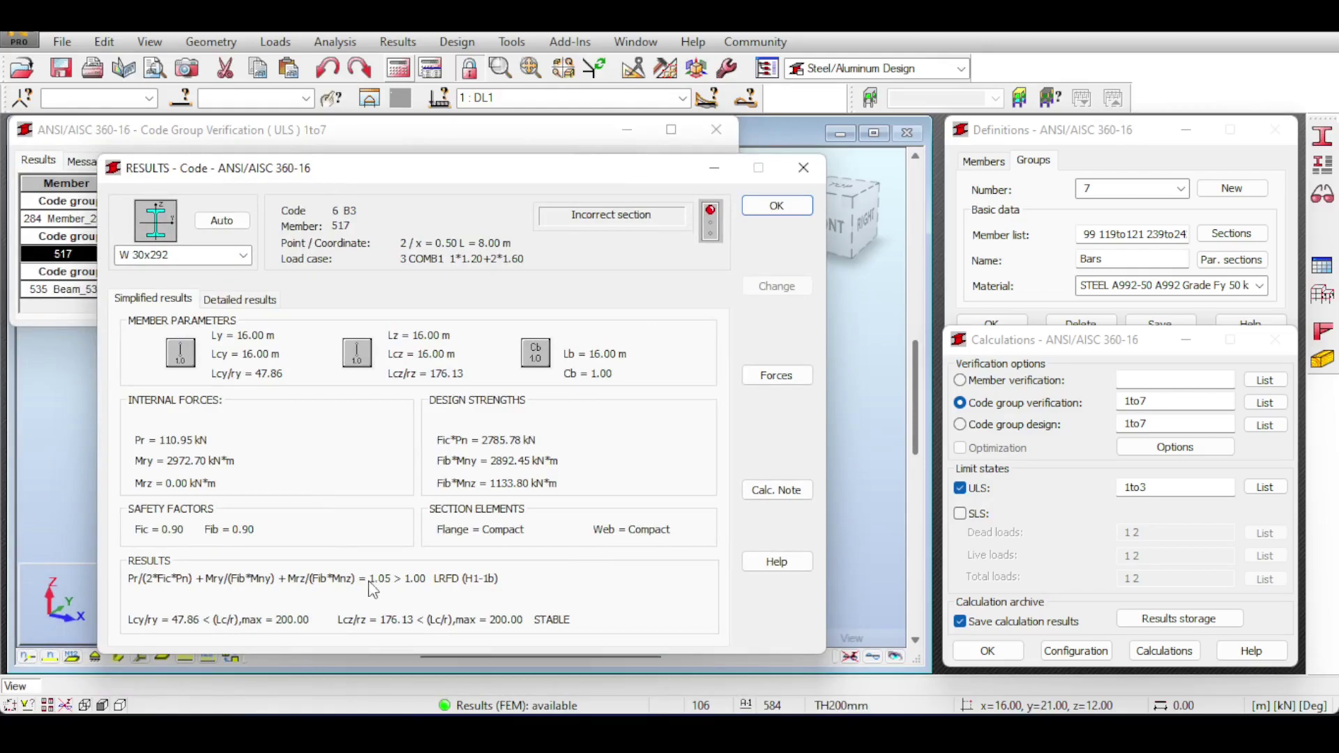
{"action": "left_click", "coordinate": [777, 206]}
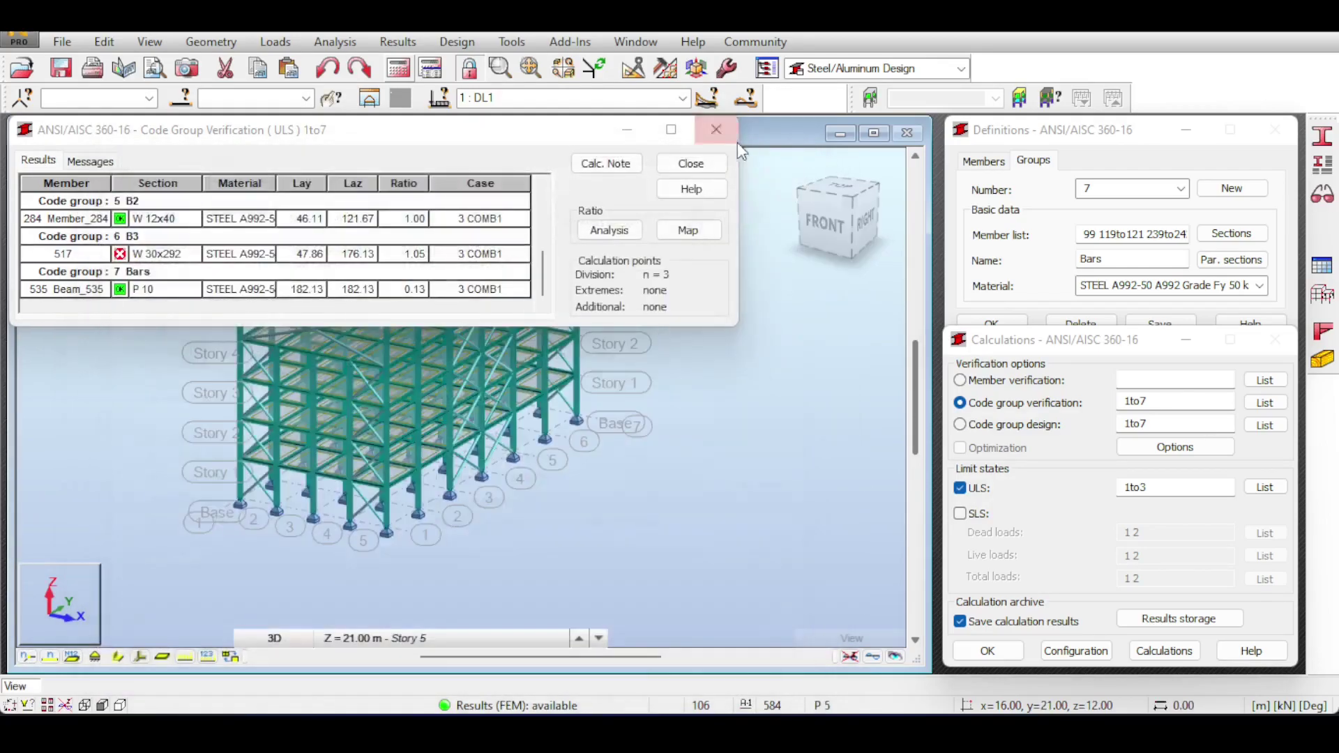
{"action": "left_click", "coordinate": [717, 130]}
{"action": "left_click", "coordinate": [245, 297]}
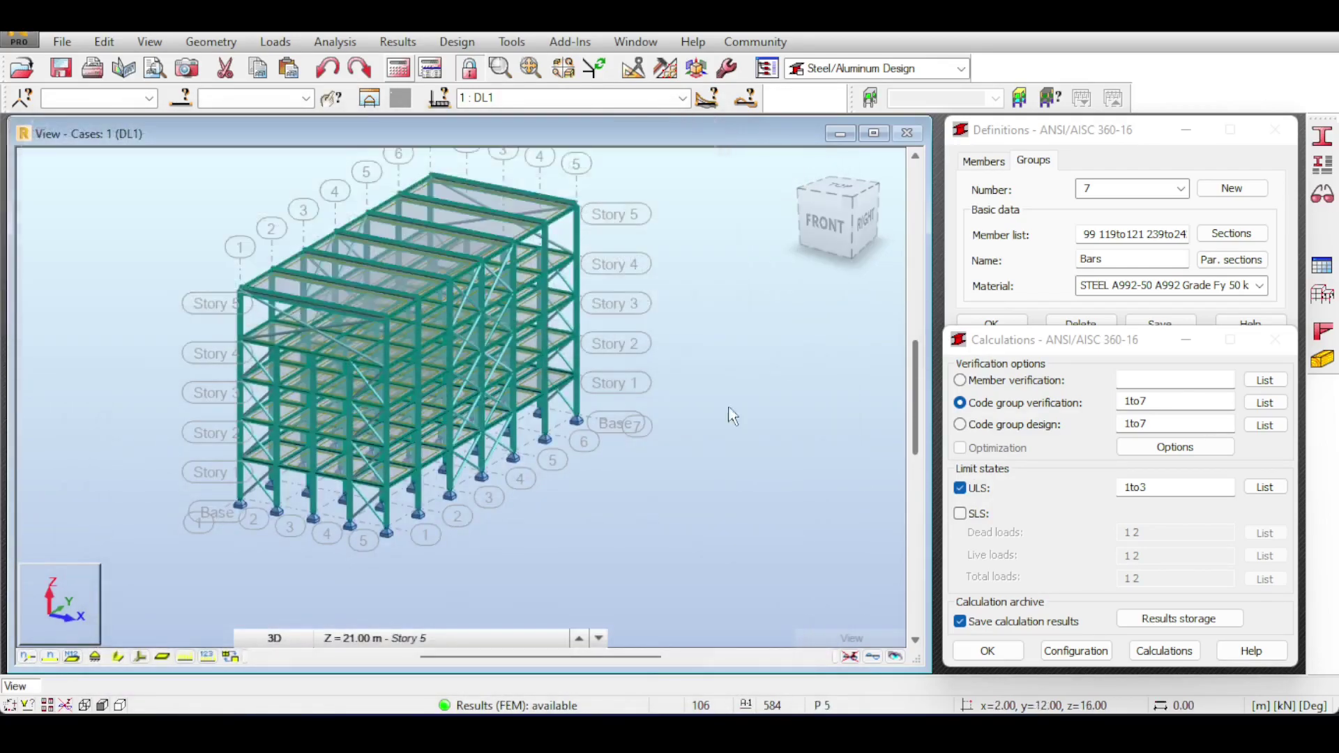
- Run the code group design for groups 1to7 without optimization and open the results of W 14x370 for member 517 in group B3
{"action": "left_click", "coordinate": [961, 425]}
{"action": "left_click", "coordinate": [1148, 651]}
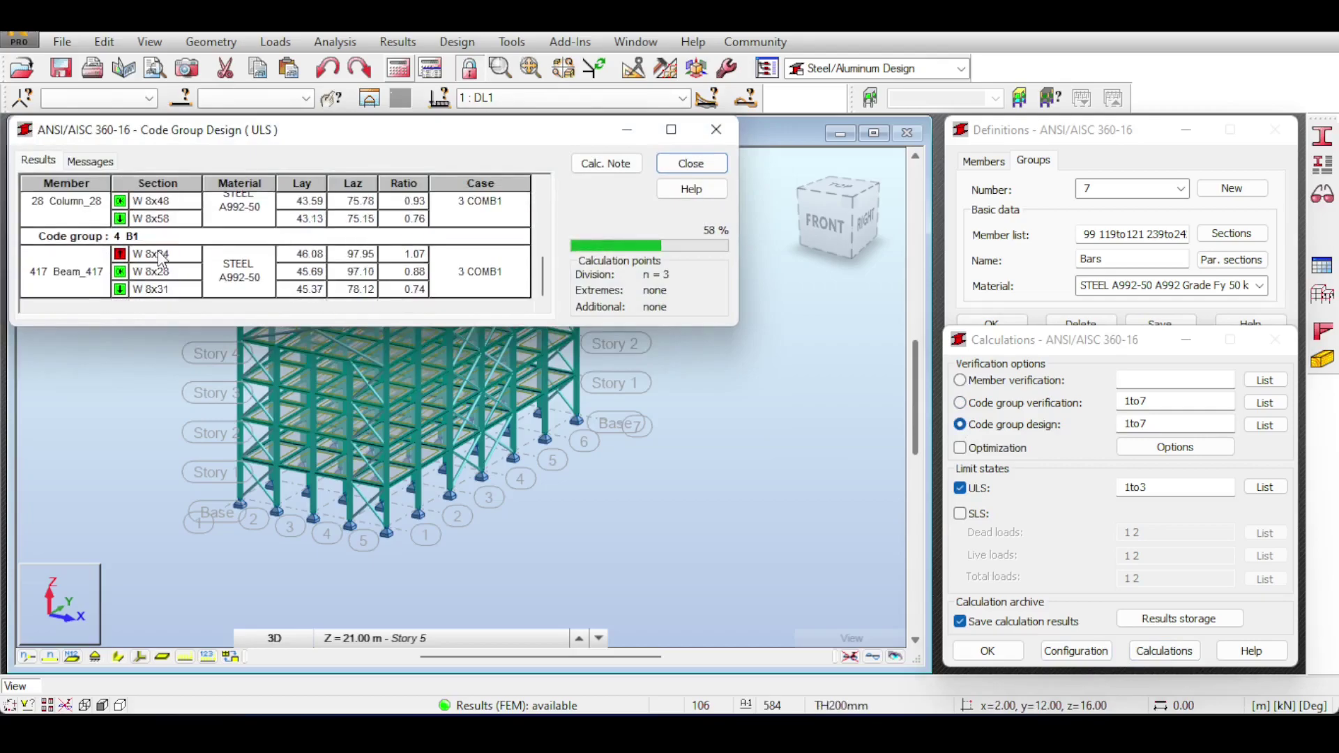
{"action": "scroll", "coordinate": [165, 258], "scroll_direction": "up", "scroll_amount": 3}
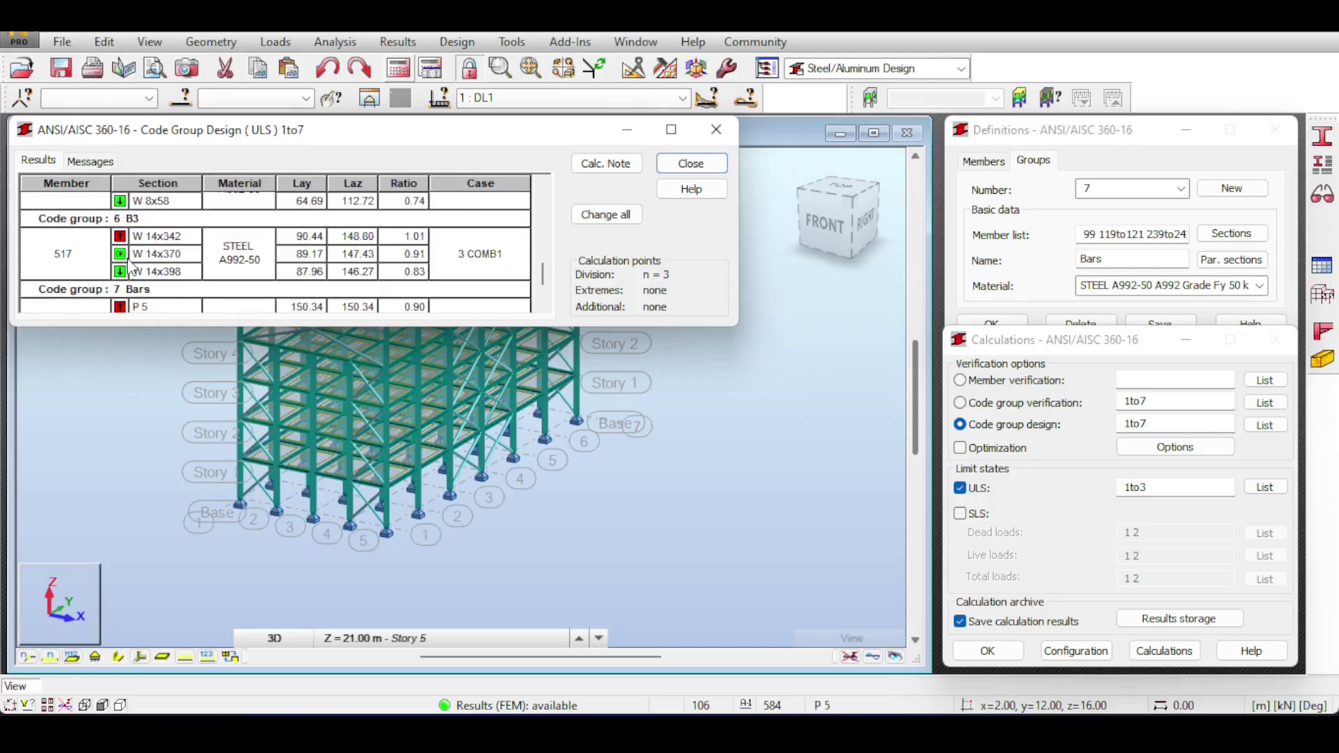
{"action": "double_click", "coordinate": [159, 254]}
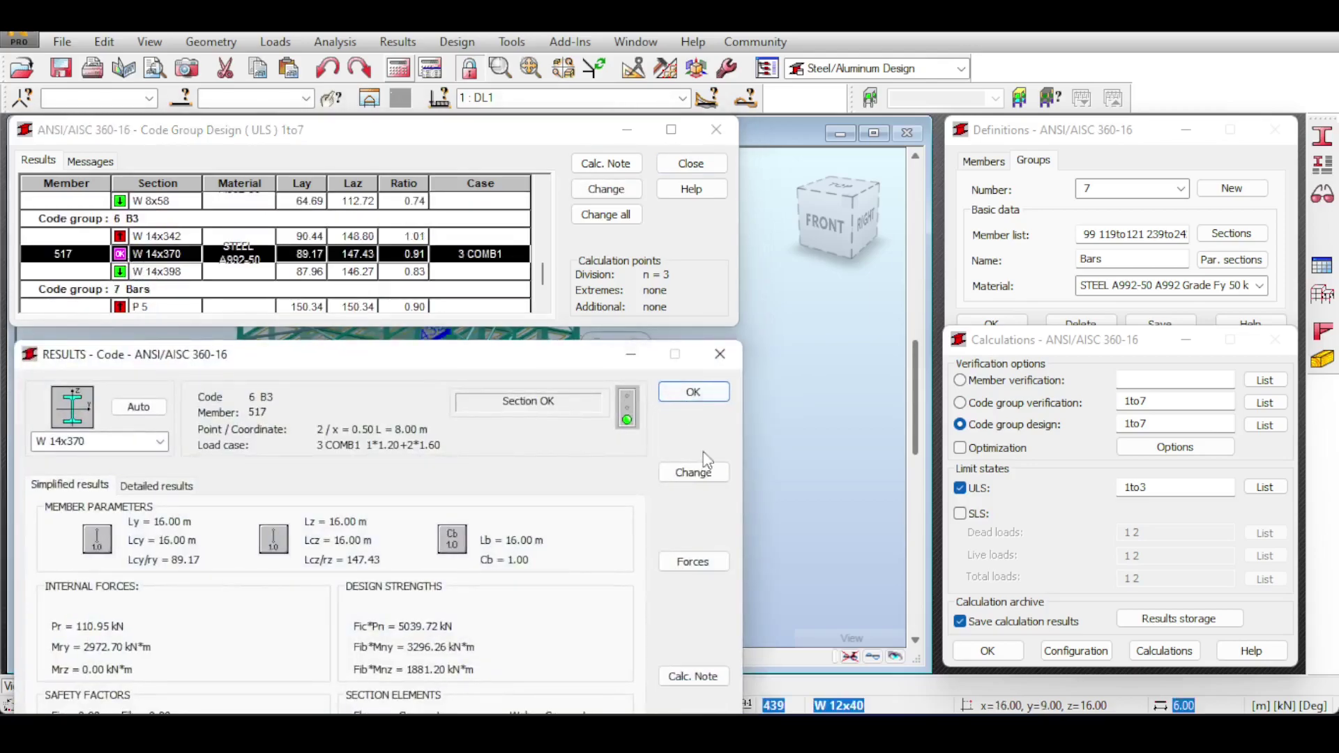
- Apply the W 14x370 section from the detailed results, and replace the sections of all code groups with the newly designed ones
{"action": "left_click", "coordinate": [694, 473]}
{"action": "left_click", "coordinate": [600, 214]}
{"action": "left_click", "coordinate": [725, 412]}
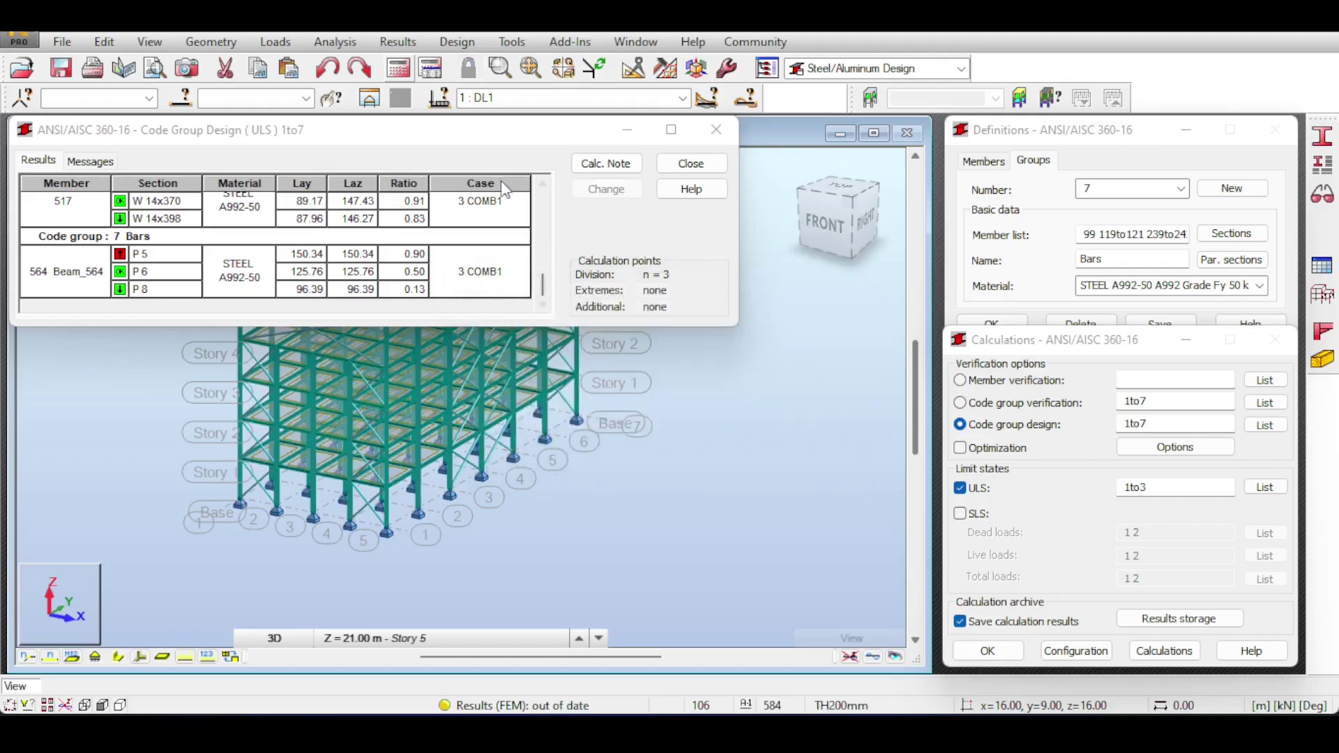
{"action": "key", "text": "Return"}
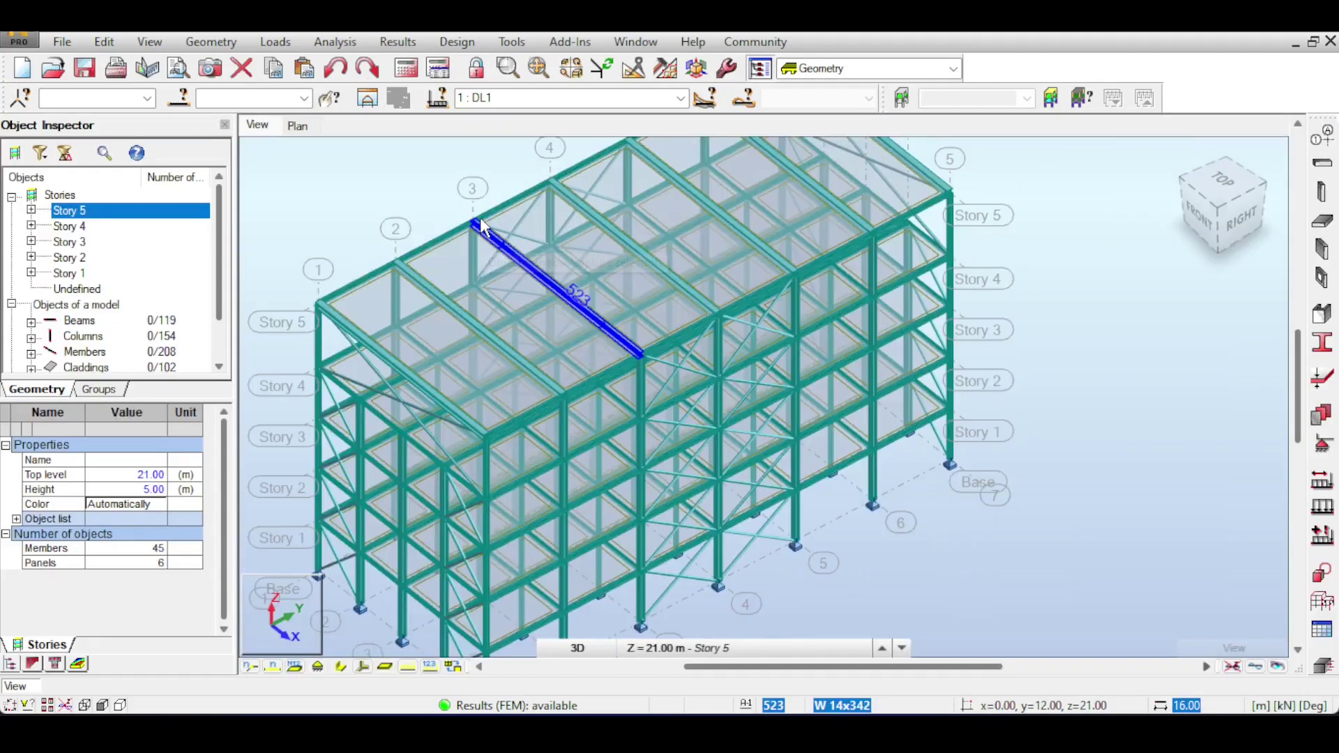
- Inspect the redesigned structure in the 3D view, including its roof beams and the base support nodes at axes 6 and 7
{"action": "middle_click_drag", "start_coordinate": [551, 290], "coordinate": [600, 231], "text": "shift"}
{"action": "scroll", "coordinate": [612, 245], "scroll_direction": "up", "scroll_amount": 3}
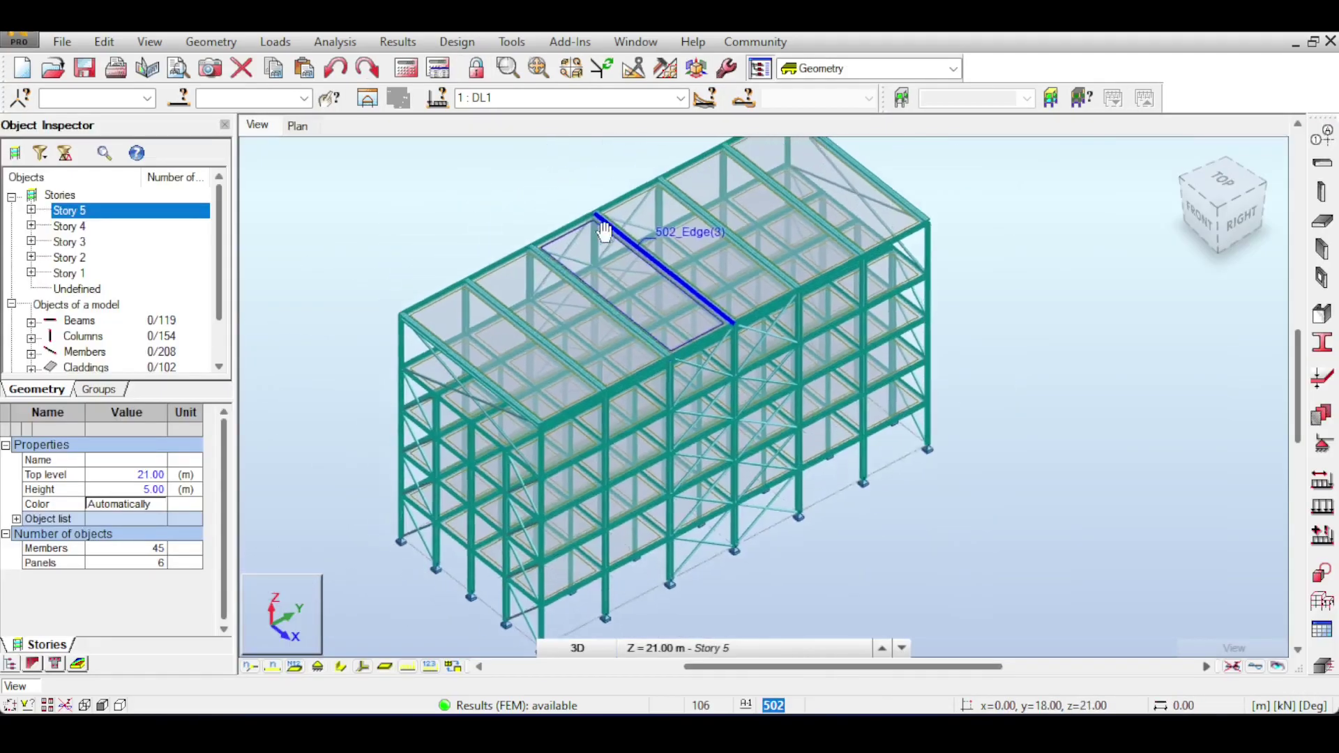
{"action": "scroll", "coordinate": [612, 245], "scroll_direction": "down", "scroll_amount": 3}
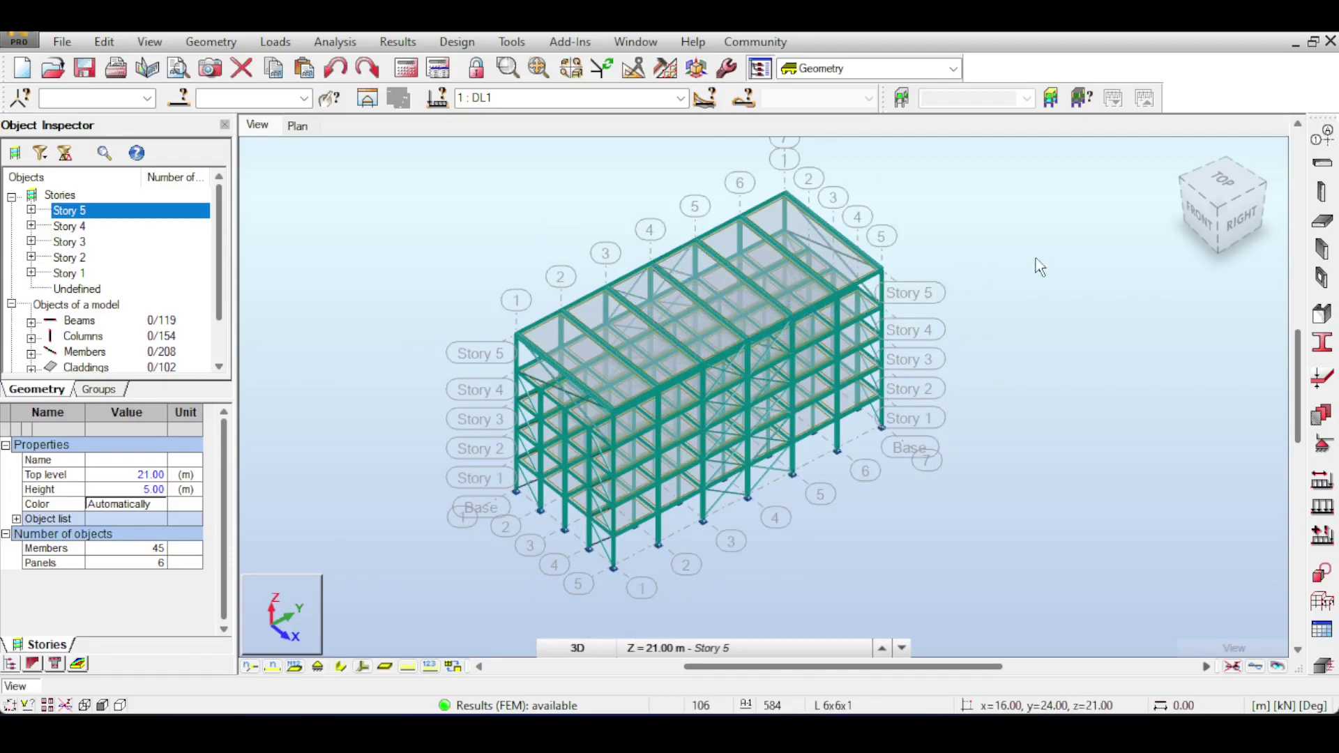
{"action": "scroll", "coordinate": [792, 463], "scroll_direction": "up", "scroll_amount": 5}
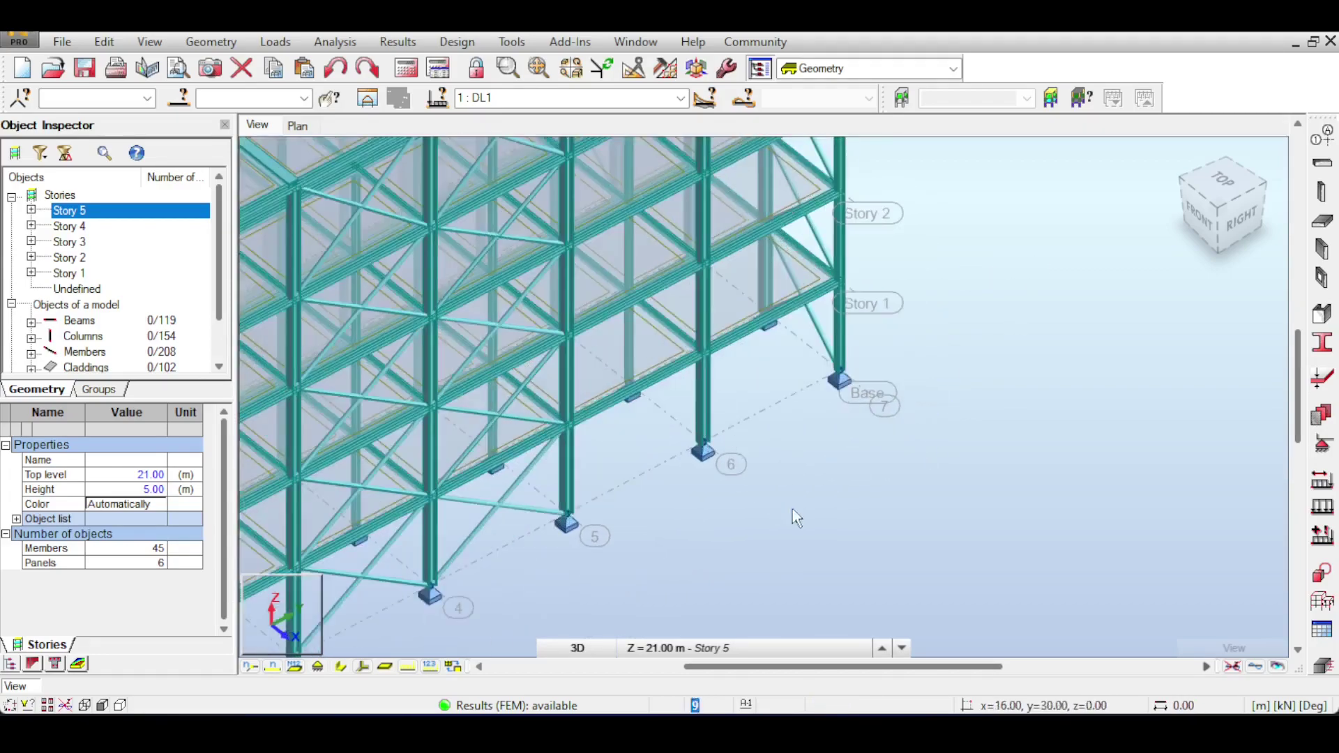
{"action": "left_click_drag", "start_coordinate": [784, 511], "coordinate": [663, 404]}
{"action": "left_click", "coordinate": [813, 451]}
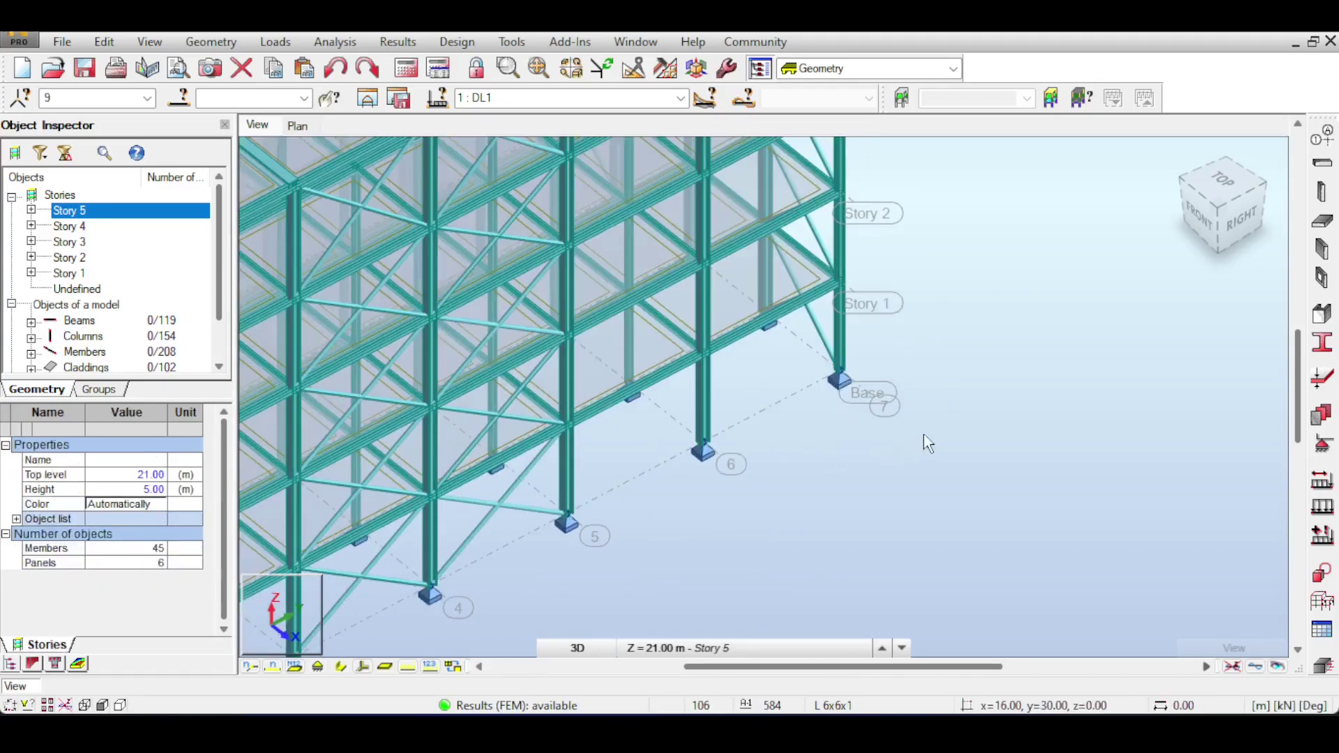
{"action": "left_click_drag", "start_coordinate": [807, 349], "coordinate": [924, 439]}
{"action": "scroll", "coordinate": [977, 377], "scroll_direction": "down", "scroll_amount": 5}
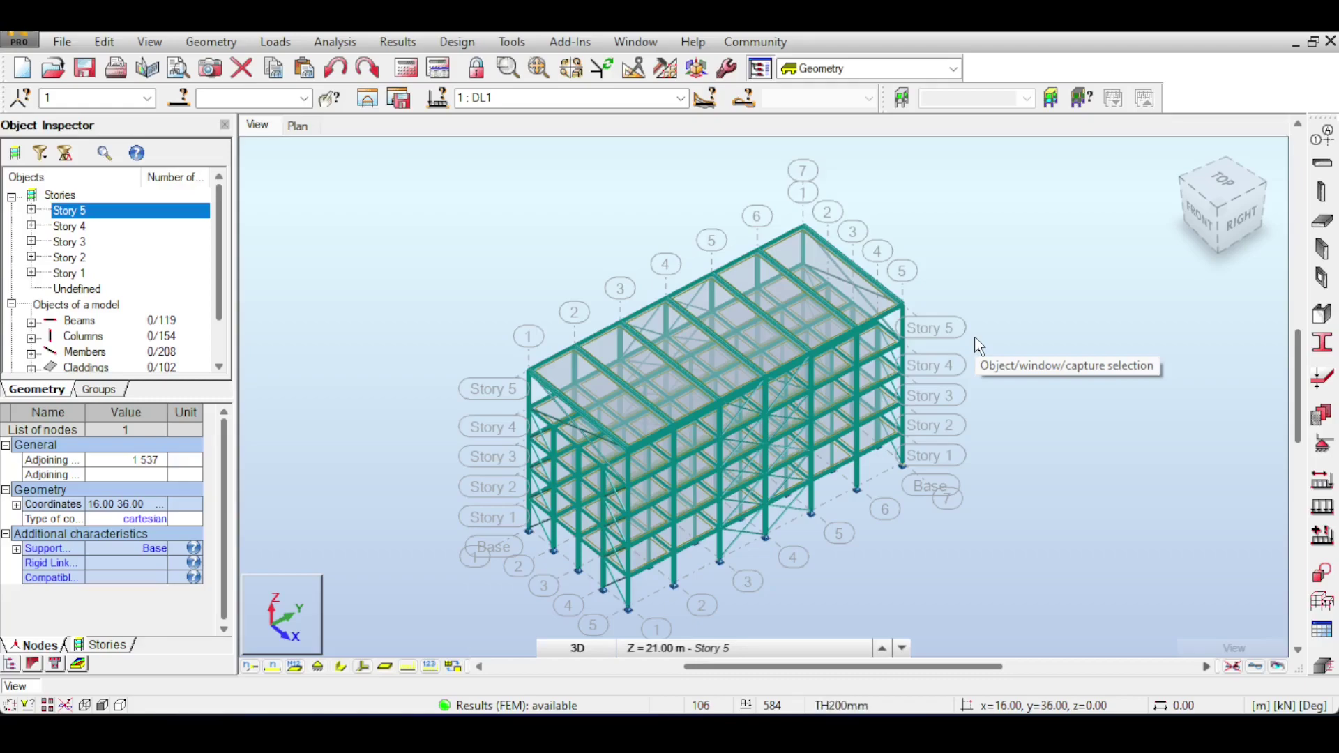
{"action": "scroll", "coordinate": [989, 474], "scroll_direction": "up", "scroll_amount": 3}
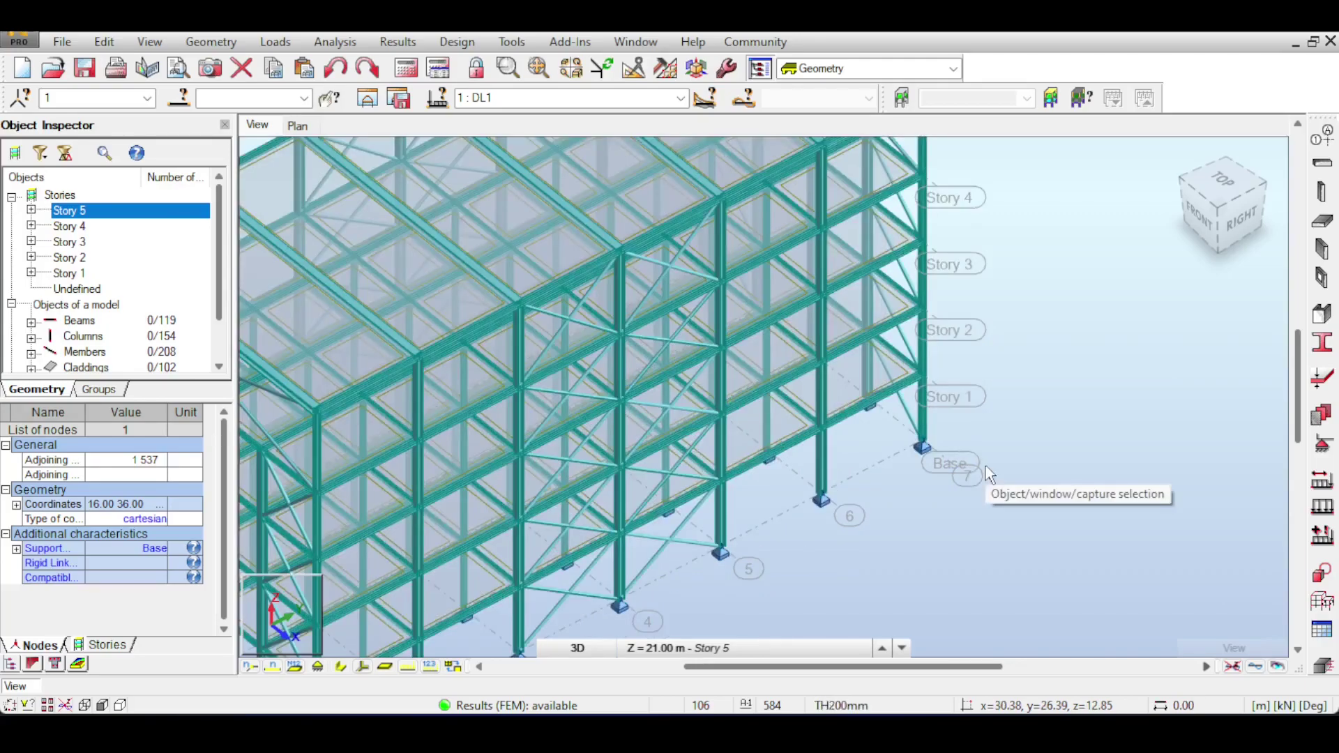